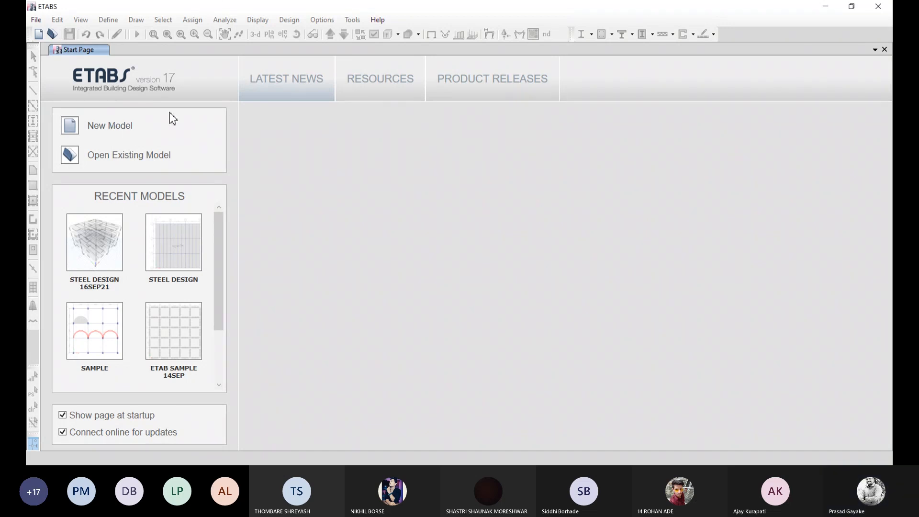
Step: Create a new model using built-in settings with Metric SI units, Indian steel sections, IS 800:2007 and IS 456:2000
{"action": "left_click", "coordinate": [109, 127]}
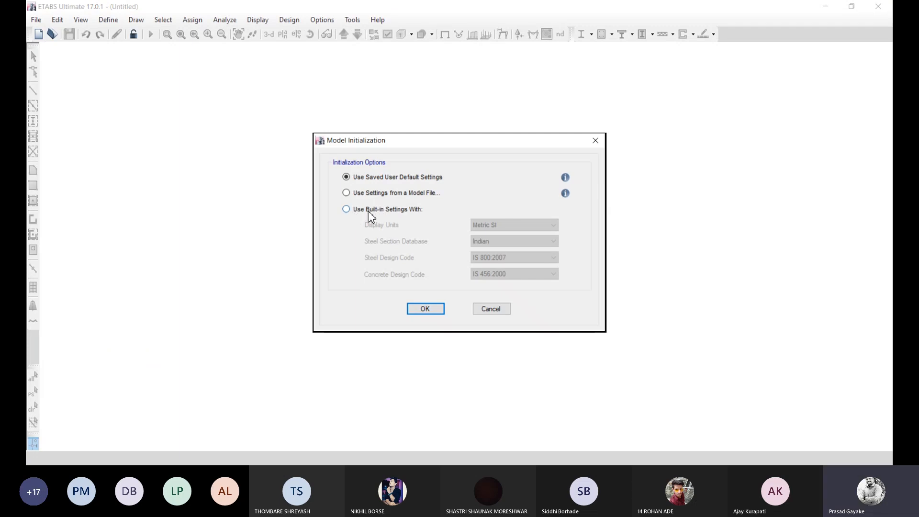
{"action": "left_click", "coordinate": [410, 211]}
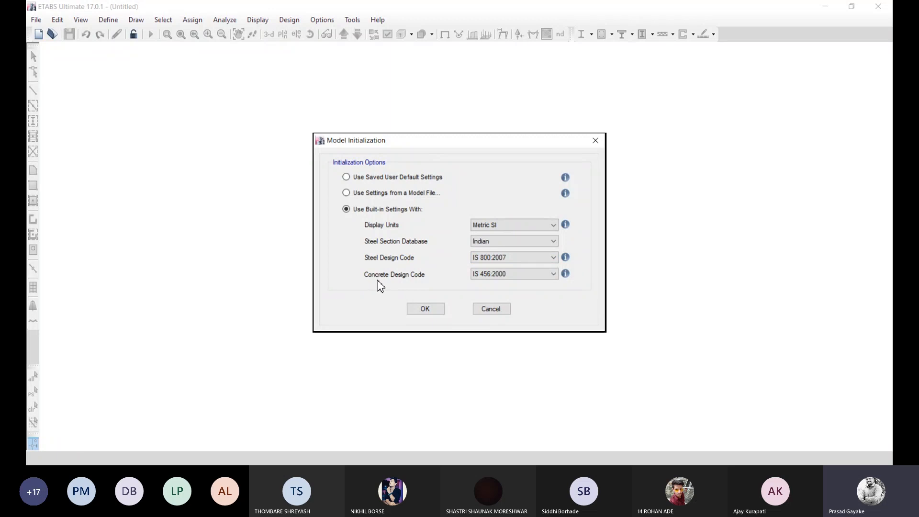
{"action": "left_click", "coordinate": [426, 308]}
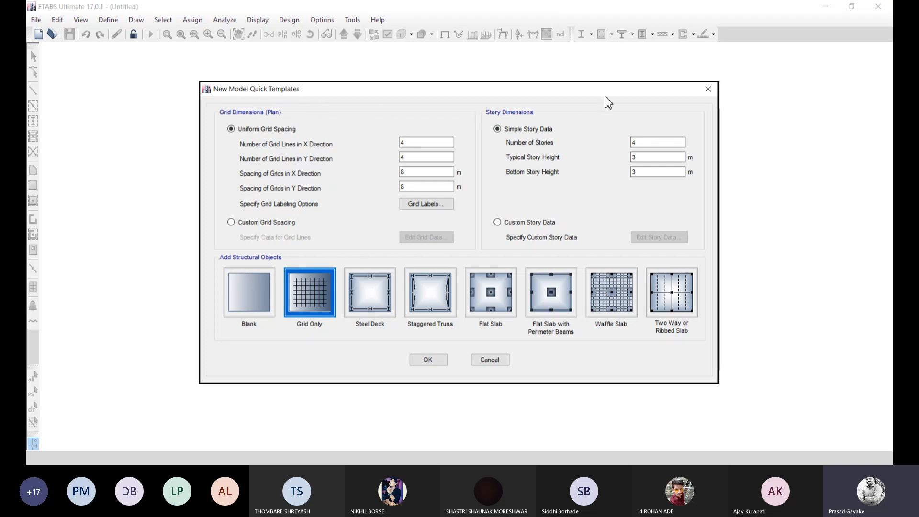
Step: Generate a Grid Only template with 3 grid lines in X, 3 in Y, and 3 stories
{"action": "left_click", "coordinate": [430, 149]}
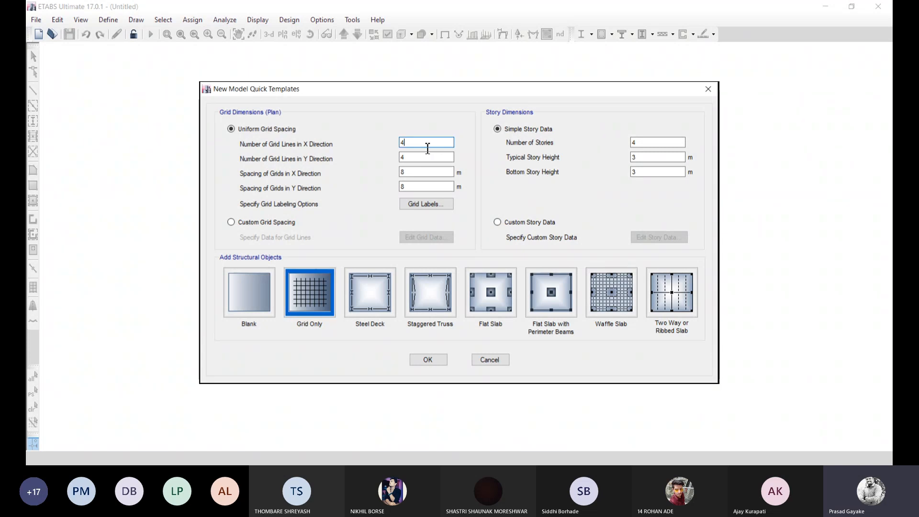
{"action": "type", "text": "3"}
{"action": "double_click", "coordinate": [425, 157]}
{"action": "key", "text": "BackSpace"}
{"action": "type", "text": "3"}
{"action": "double_click", "coordinate": [646, 142]}
{"action": "type", "text": "4"}
{"action": "key", "text": "BackSpace"}
{"action": "type", "text": "3"}
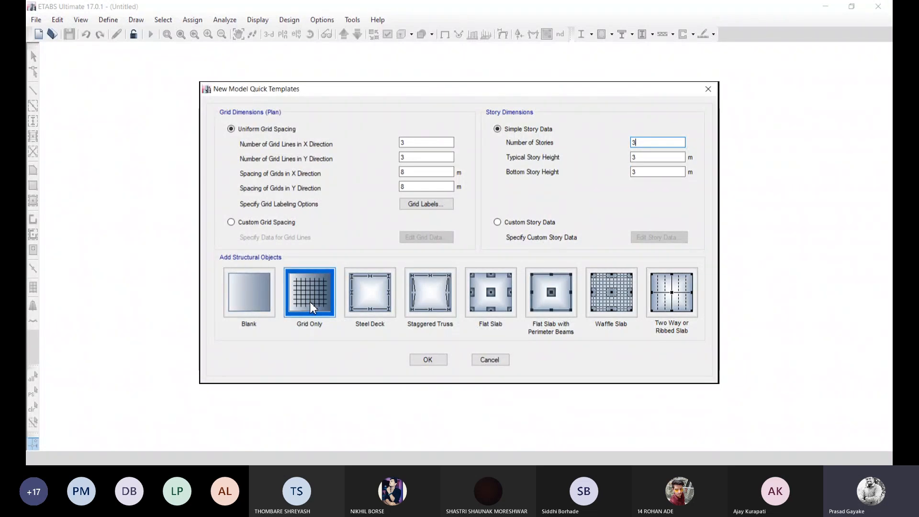
{"action": "left_click", "coordinate": [430, 362]}
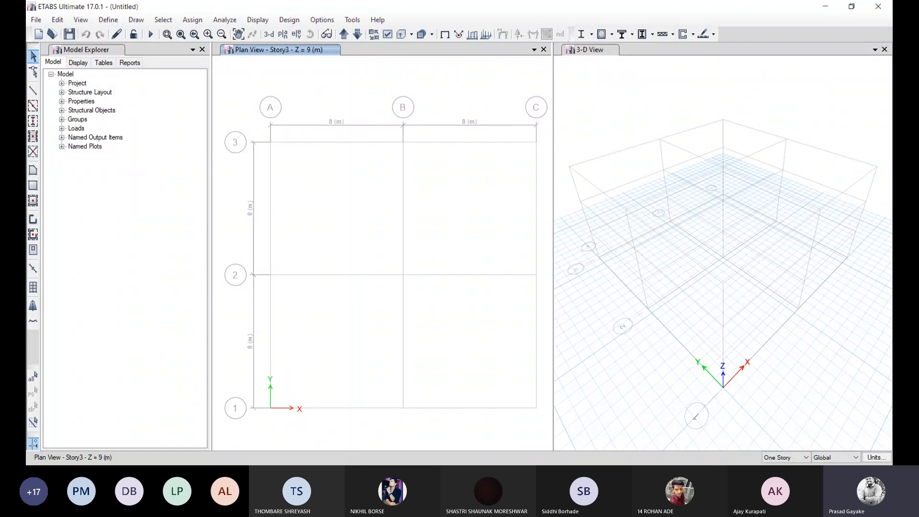
Step: Save the model as STEEL DESIGN 16 SEP21 in the ETABS FILE folder
{"action": "key", "text": "ctrl+s"}
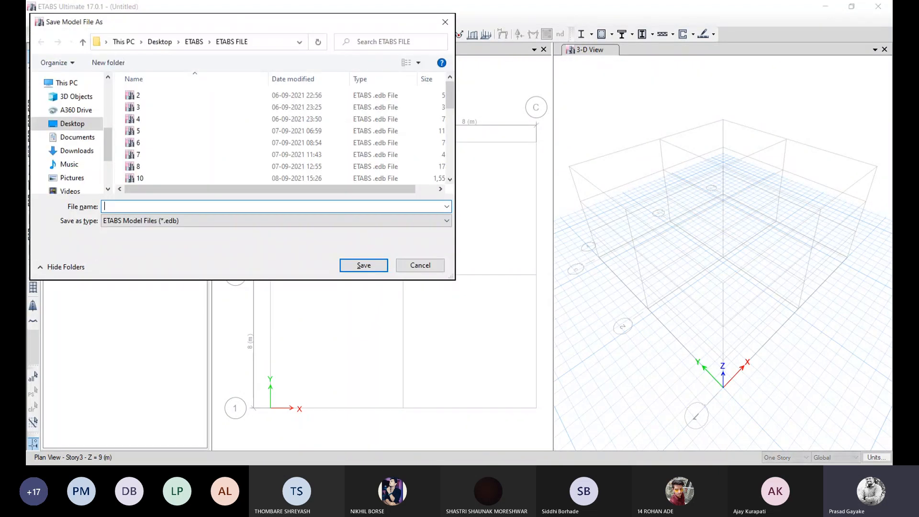
{"action": "type", "text": "STEEL DESIGN 16 SEP21"}
{"action": "left_click", "coordinate": [368, 265]}
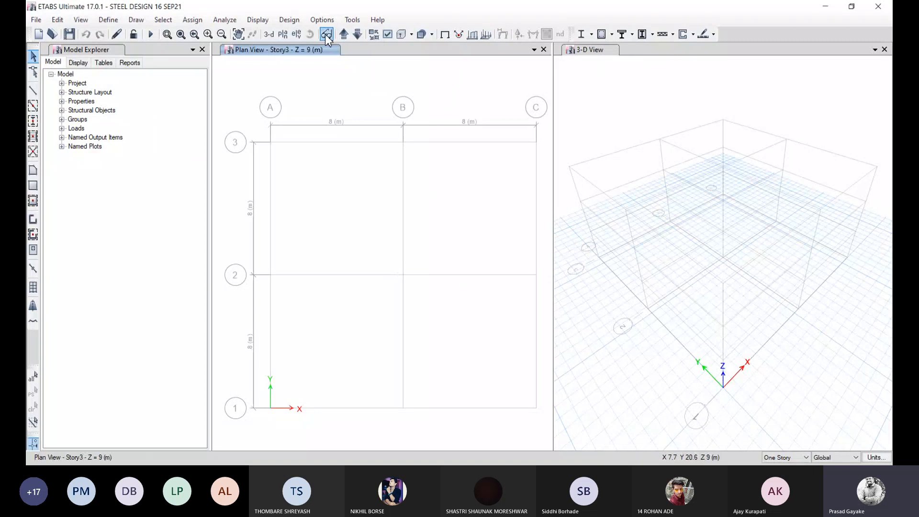
Step: Set the consistent length unit to m and force unit to kN, and switch the story option to All Stories
{"action": "left_click", "coordinate": [238, 34]}
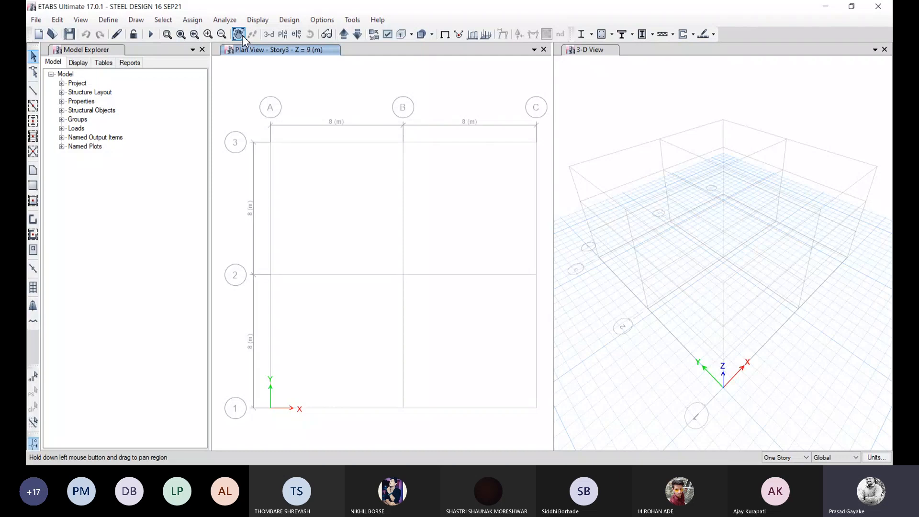
{"action": "left_click_drag", "start_coordinate": [389, 82], "coordinate": [372, 67]}
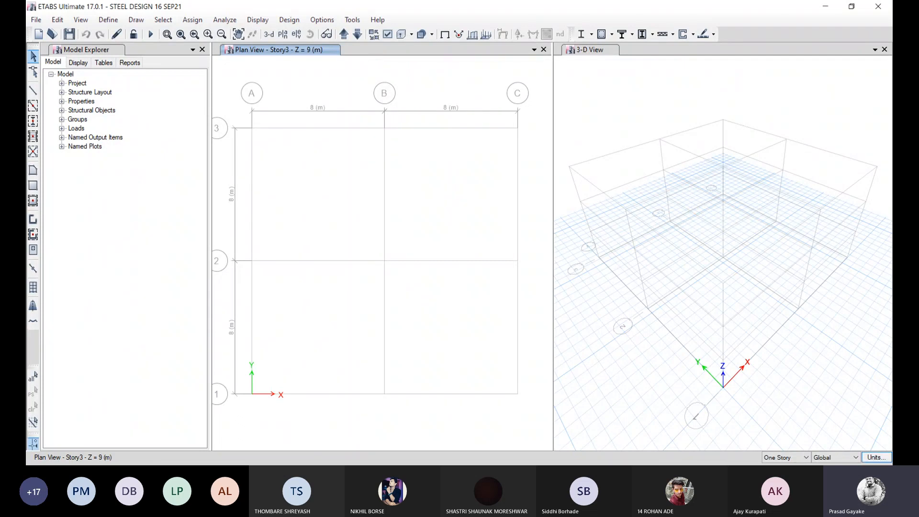
{"action": "left_click", "coordinate": [876, 457]}
{"action": "left_click", "coordinate": [840, 444]}
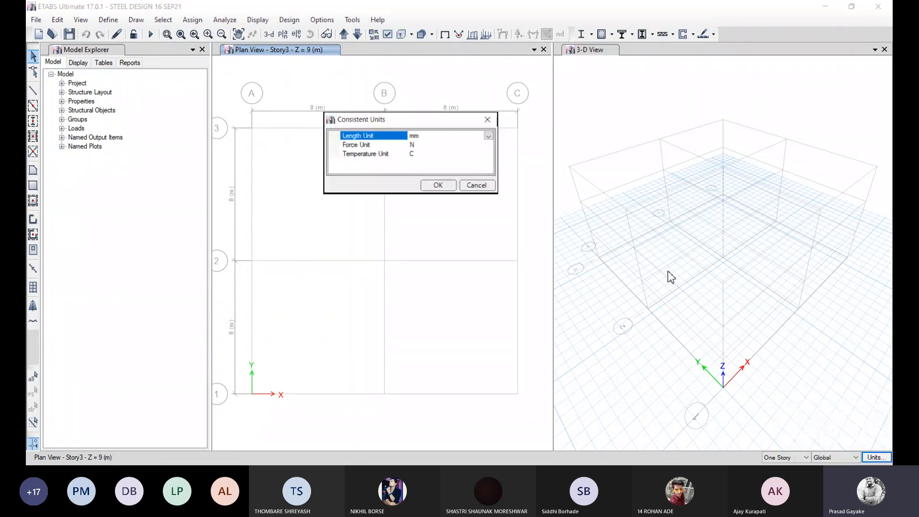
{"action": "left_click", "coordinate": [488, 136]}
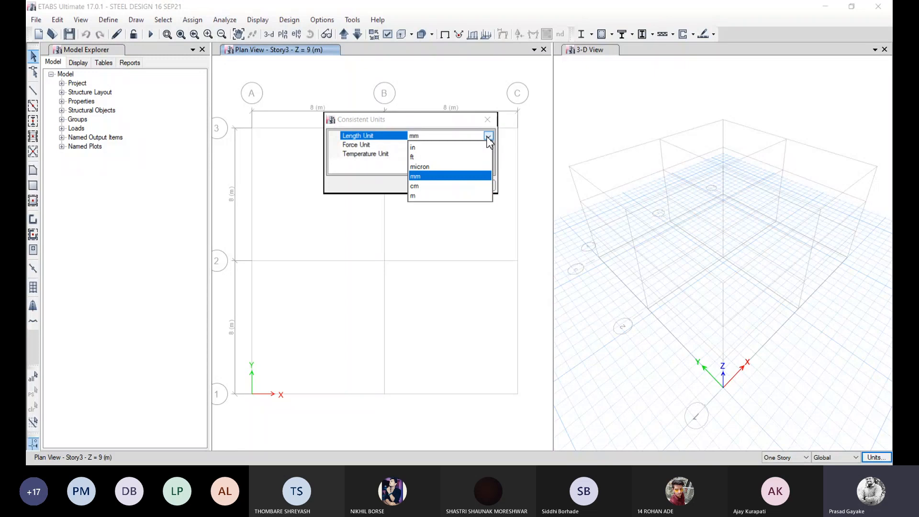
{"action": "left_click", "coordinate": [414, 196]}
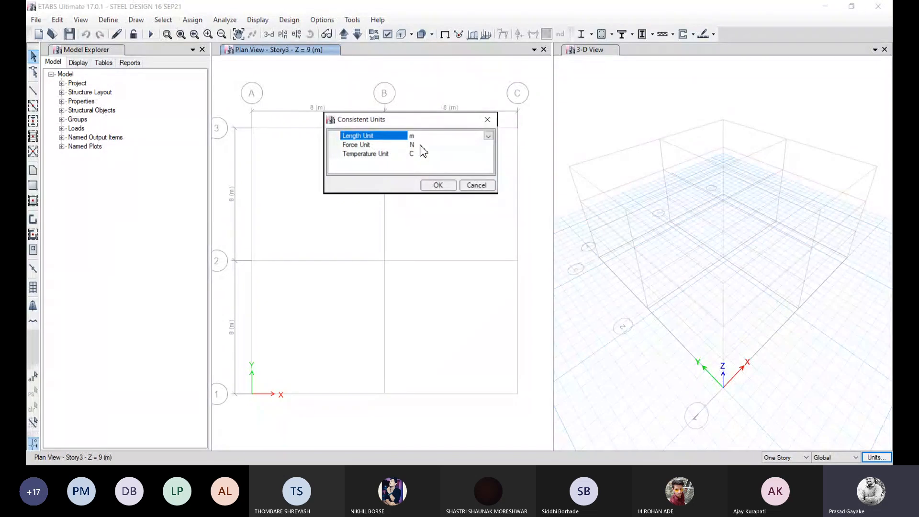
{"action": "left_click", "coordinate": [487, 145]}
{"action": "left_click", "coordinate": [488, 145]}
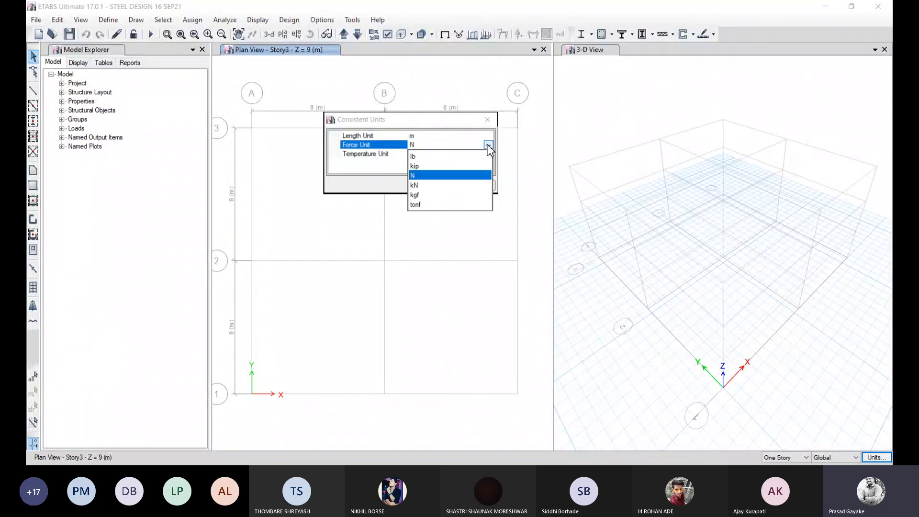
{"action": "left_click", "coordinate": [430, 172]}
{"action": "left_click", "coordinate": [430, 188]}
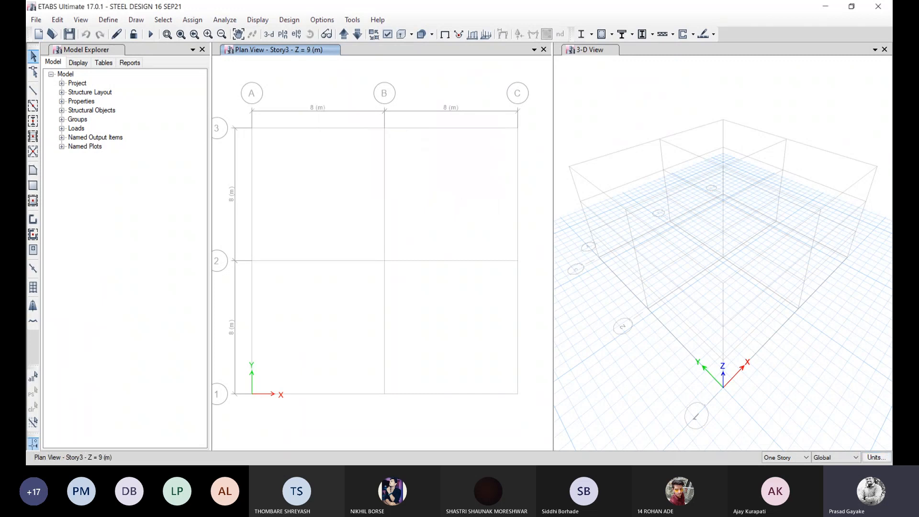
{"action": "left_click", "coordinate": [798, 457]}
{"action": "left_click", "coordinate": [784, 477]}
Step: Add a steel material with region India, Indian standard and grade Fe345, keeping its default properties
{"action": "left_click", "coordinate": [108, 22]}
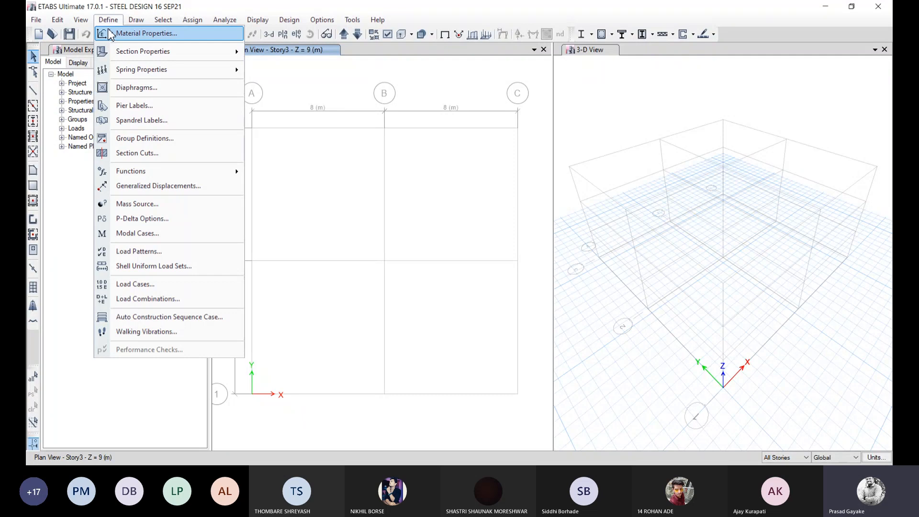
{"action": "left_click", "coordinate": [111, 35]}
{"action": "left_click", "coordinate": [532, 177]}
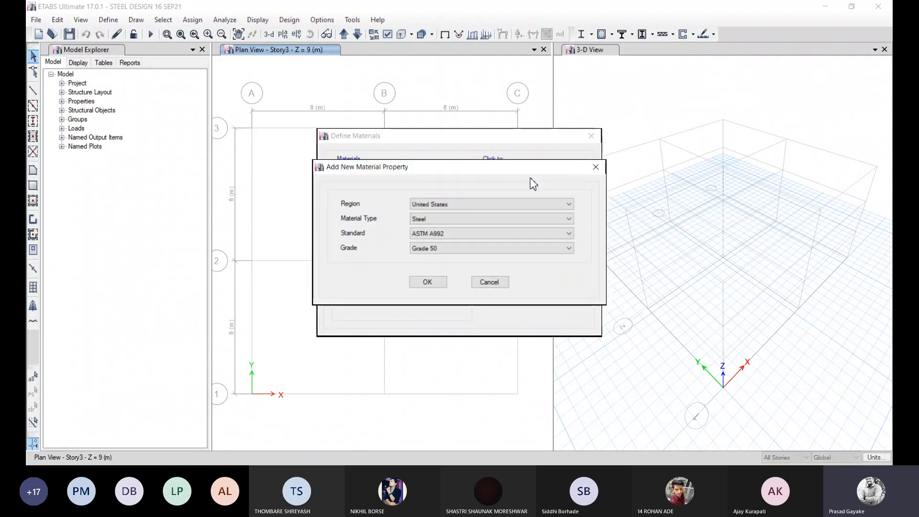
{"action": "left_click", "coordinate": [459, 203]}
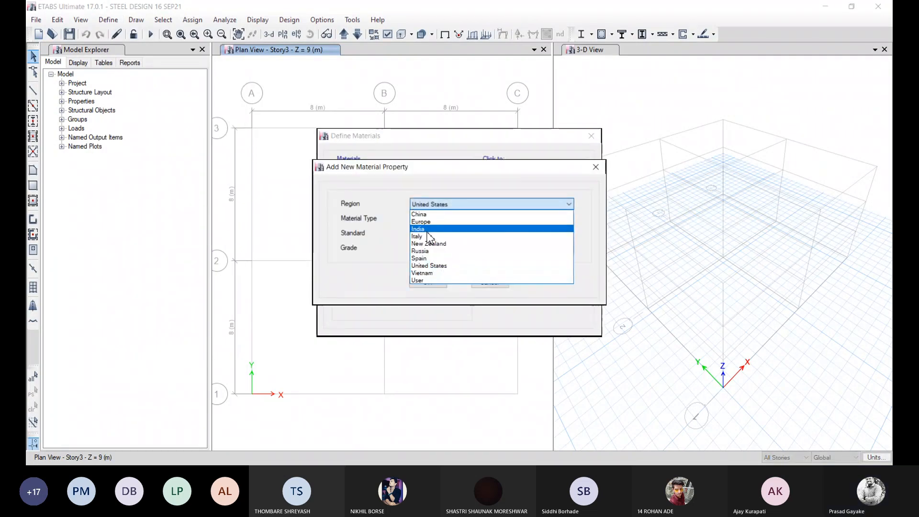
{"action": "left_click", "coordinate": [427, 230]}
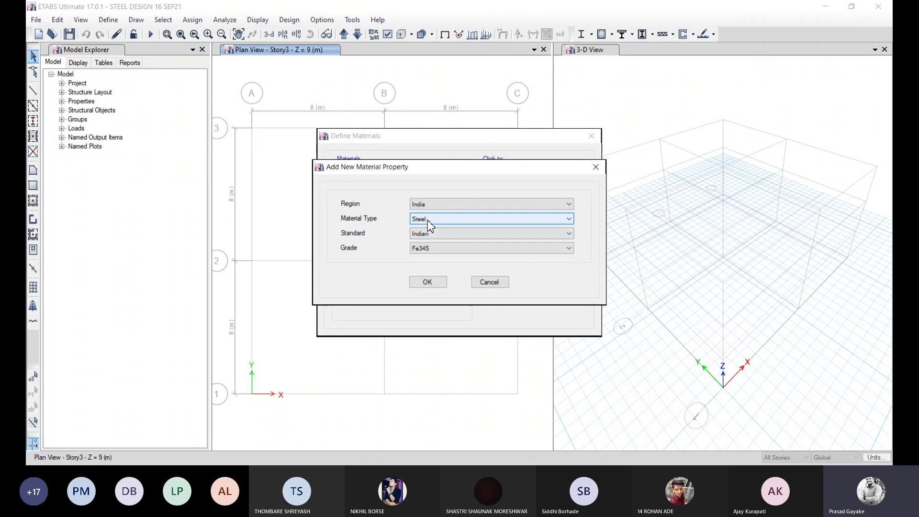
{"action": "left_click", "coordinate": [426, 252]}
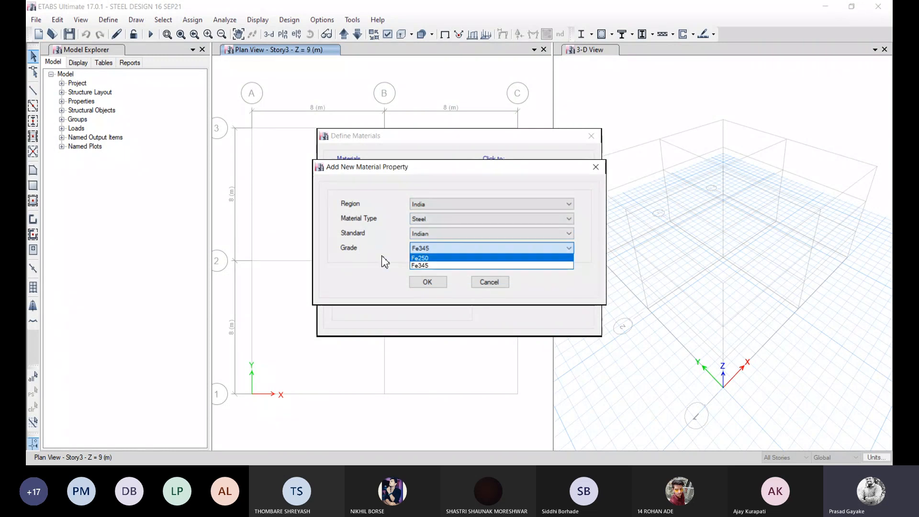
{"action": "left_click", "coordinate": [426, 266]}
{"action": "left_click", "coordinate": [427, 282]}
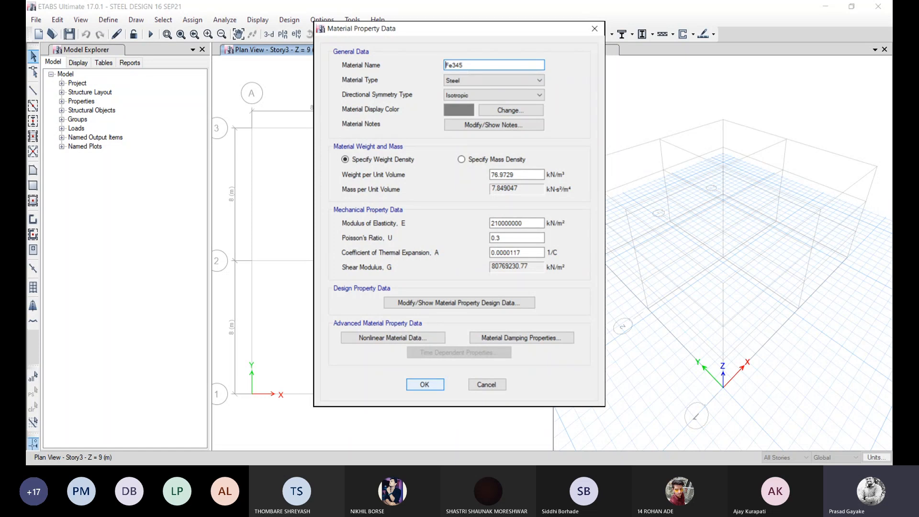
{"action": "left_click", "coordinate": [424, 384]}
Step: Add an Indian concrete material of grade M40 with its default properties
{"action": "left_click", "coordinate": [532, 178]}
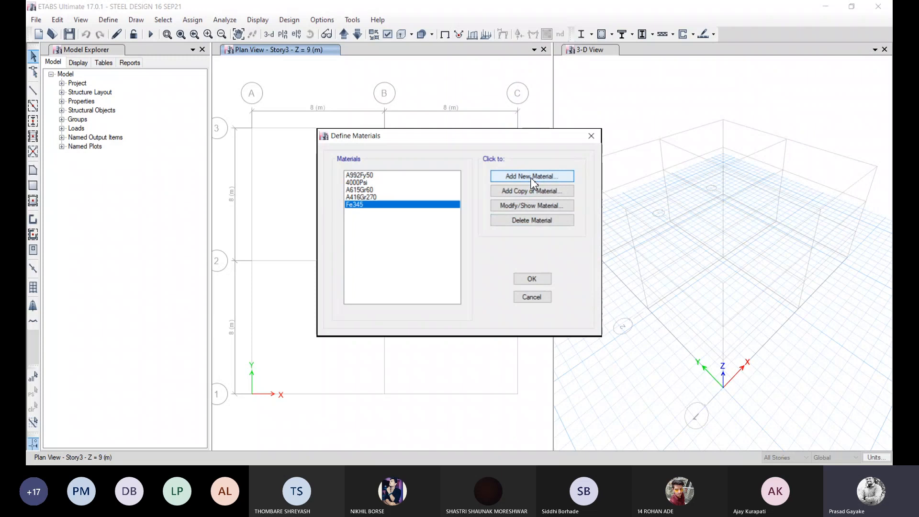
{"action": "left_click", "coordinate": [443, 223]}
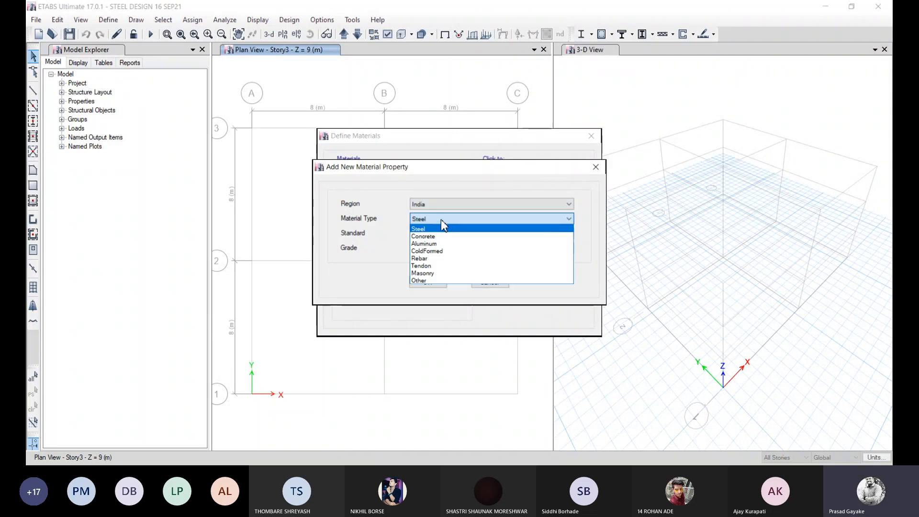
{"action": "left_click", "coordinate": [431, 235]}
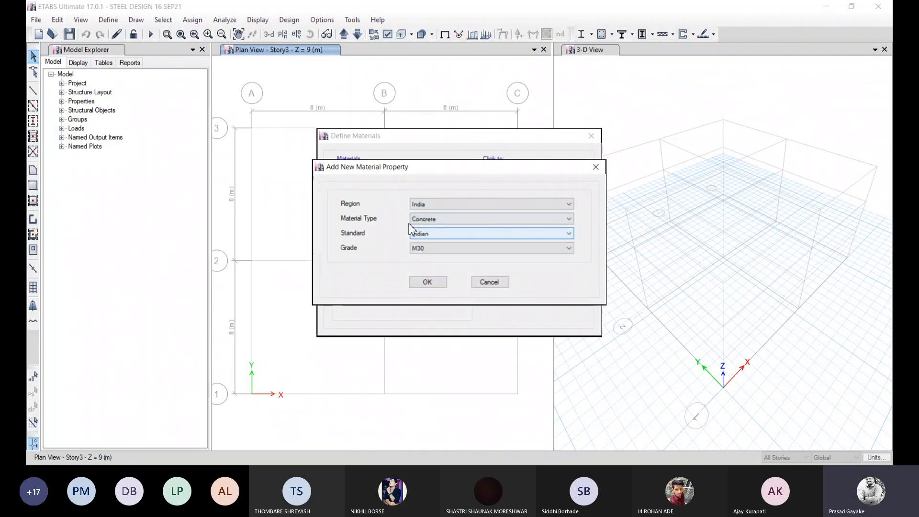
{"action": "left_click", "coordinate": [426, 247]}
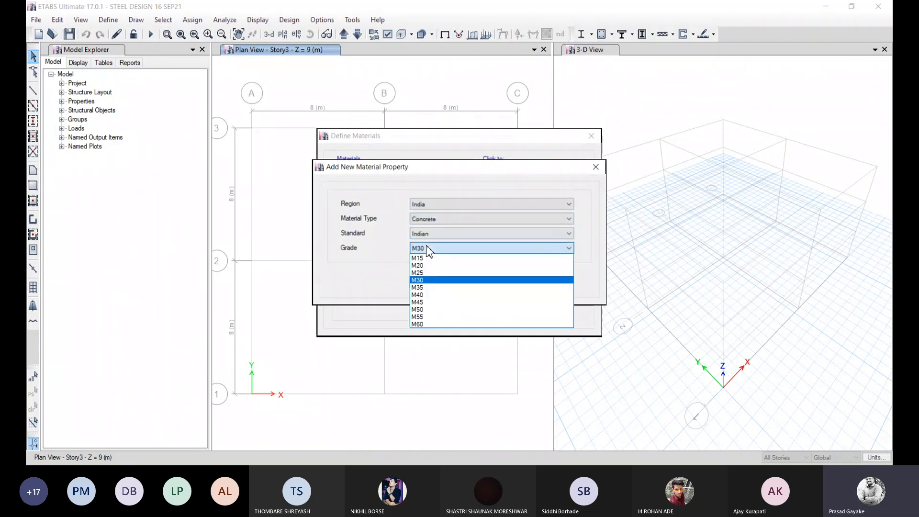
{"action": "left_click", "coordinate": [424, 293]}
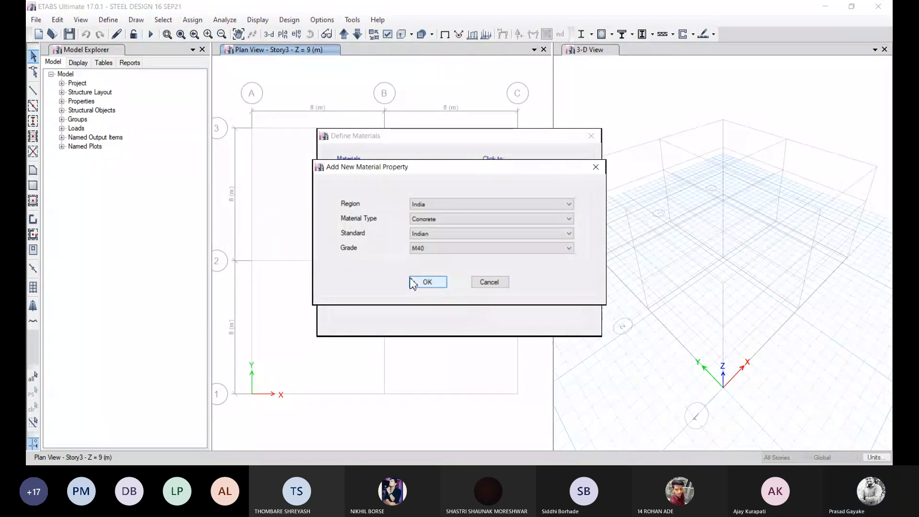
{"action": "left_click", "coordinate": [426, 284]}
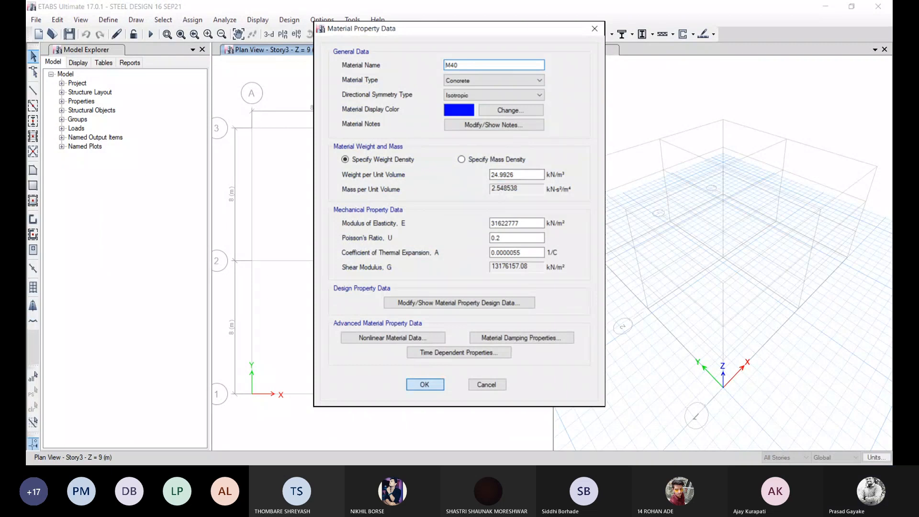
{"action": "key", "text": "Return"}
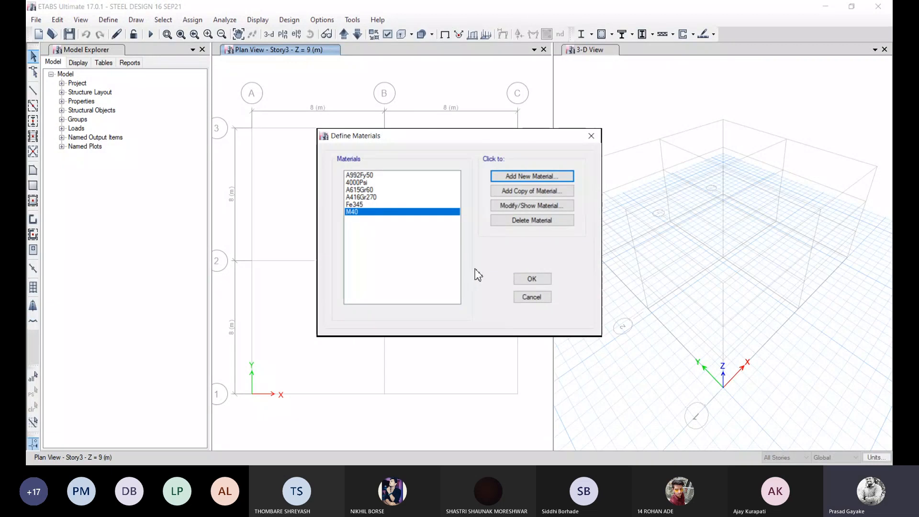
Step: Add an Indian rebar material of HYSD Grade 500 with its default properties
{"action": "left_click", "coordinate": [553, 177]}
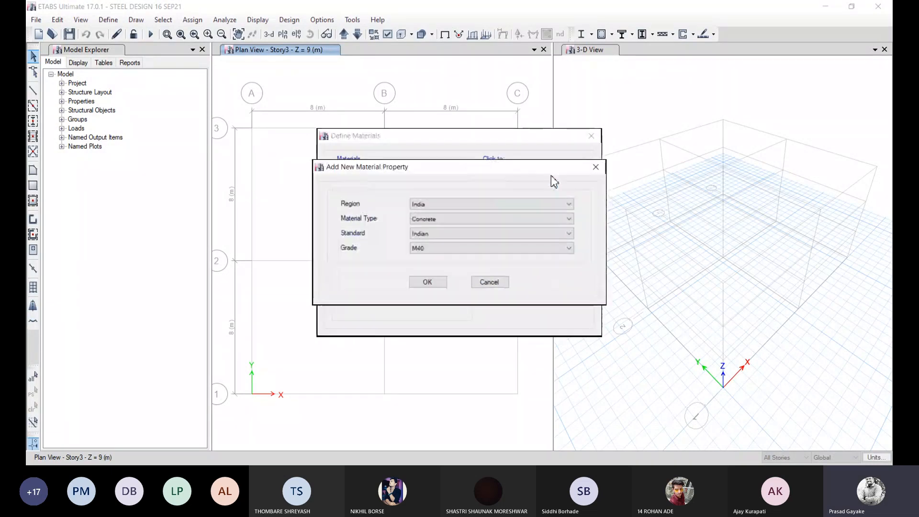
{"action": "left_click", "coordinate": [466, 220]}
{"action": "left_click", "coordinate": [452, 244]}
{"action": "left_click", "coordinate": [448, 247]}
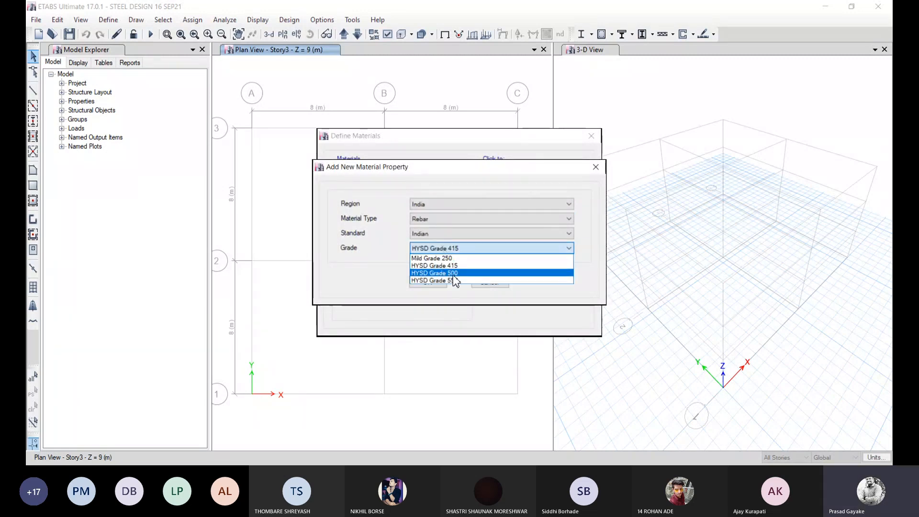
{"action": "left_click", "coordinate": [454, 272]}
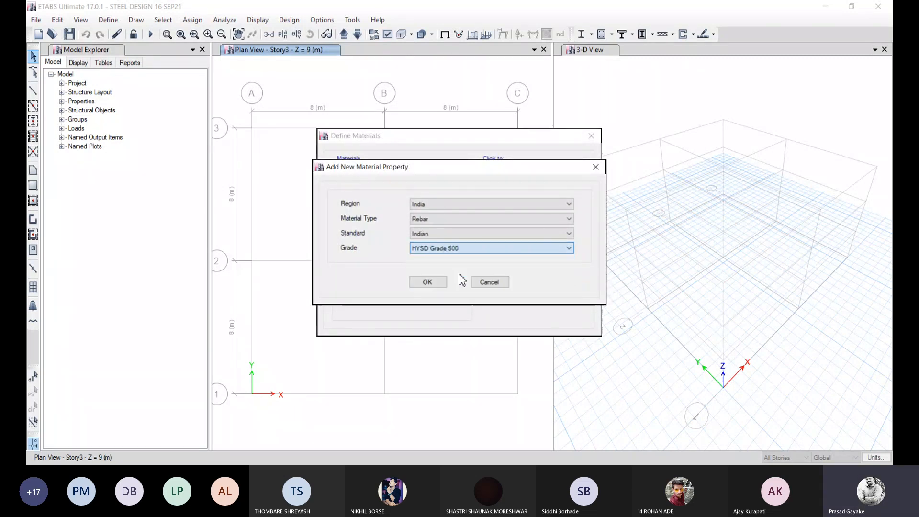
{"action": "left_click", "coordinate": [428, 283]}
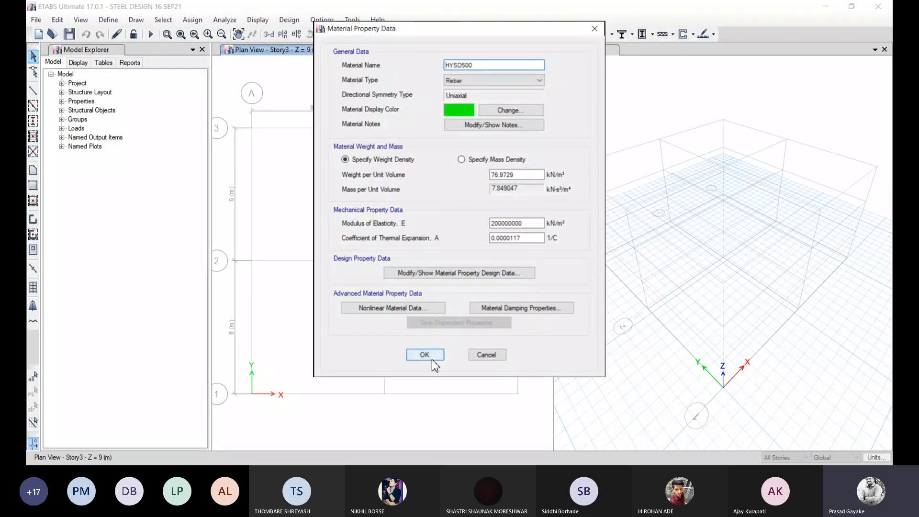
{"action": "left_click", "coordinate": [432, 359]}
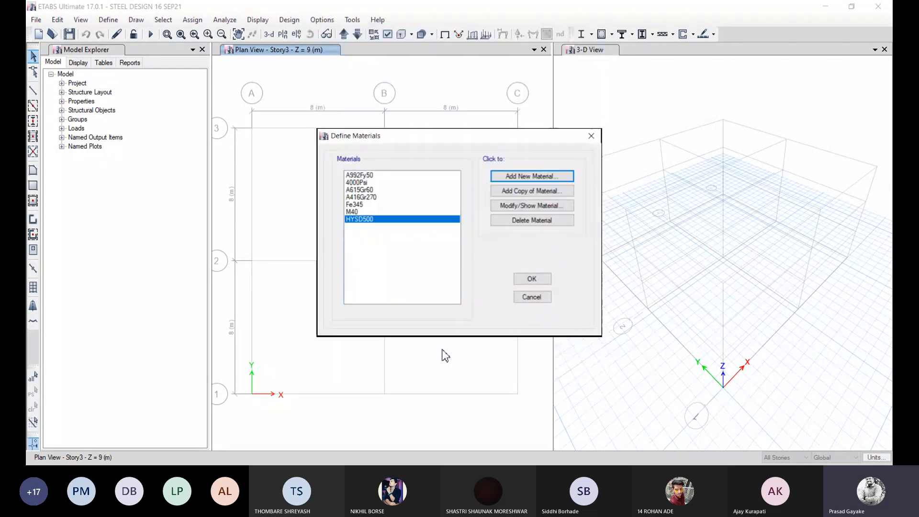
{"action": "left_click", "coordinate": [538, 180]}
{"action": "left_click", "coordinate": [454, 219]}
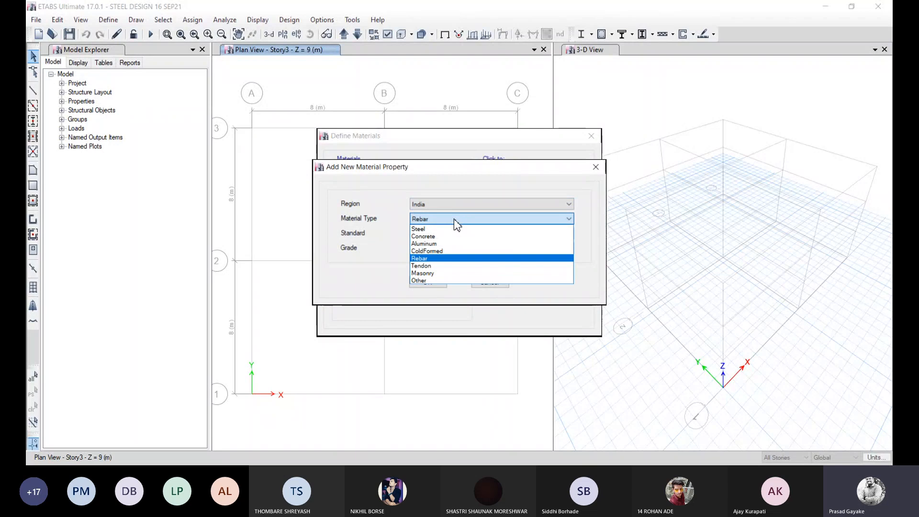
{"action": "left_click", "coordinate": [395, 280]}
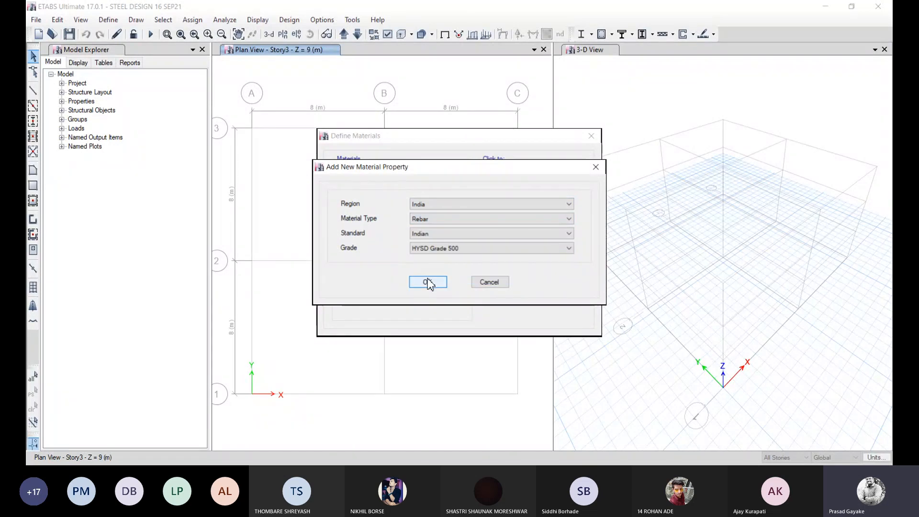
{"action": "left_click", "coordinate": [489, 282]}
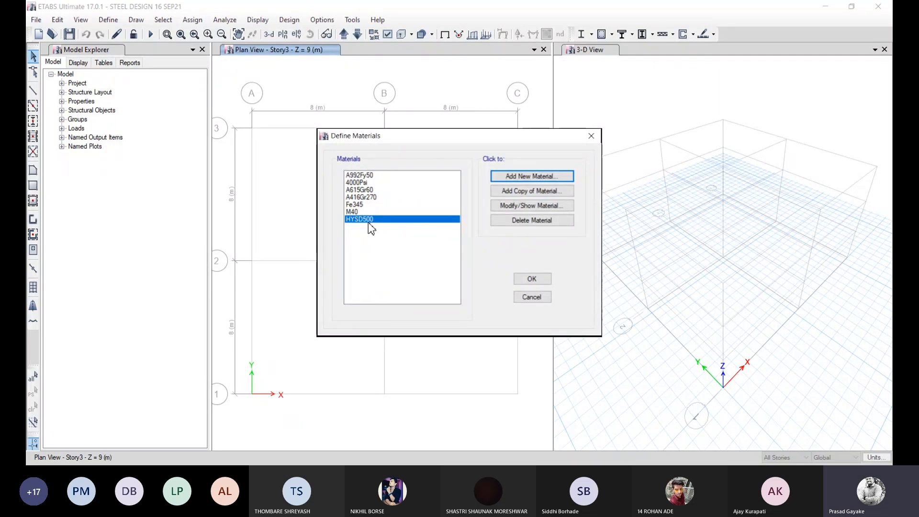
Step: Accept the material definitions and set up an import of Indian Steel I/Wide Flange sections with Fe345 as the default material
{"action": "left_click", "coordinate": [532, 278]}
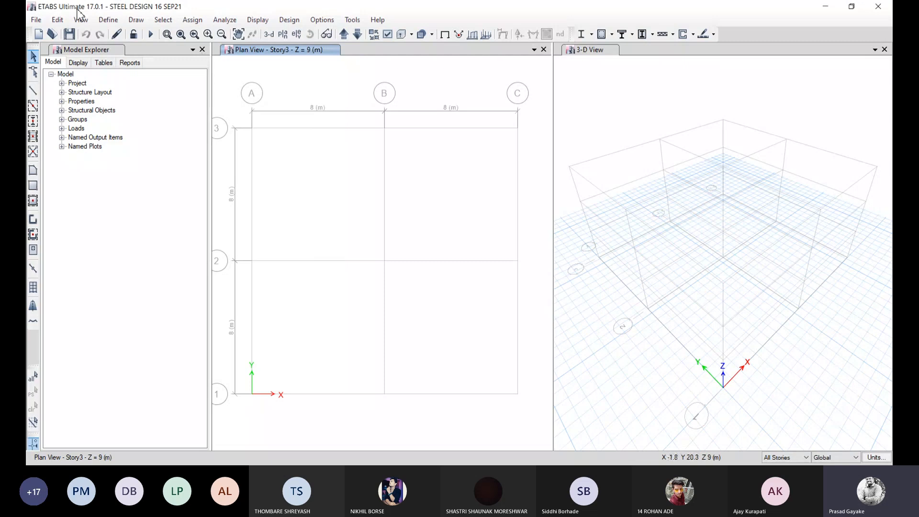
{"action": "left_click", "coordinate": [115, 23]}
{"action": "mouse_move", "coordinate": [154, 57]}
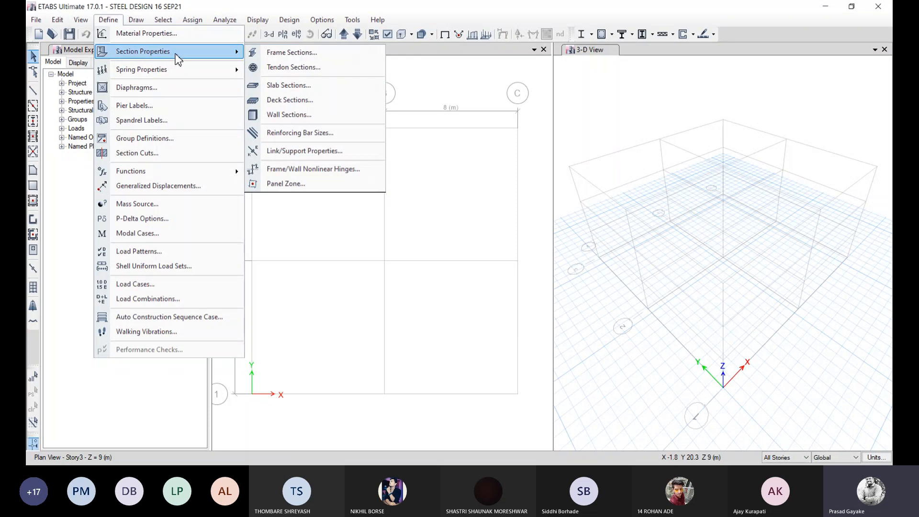
{"action": "left_click", "coordinate": [309, 53]}
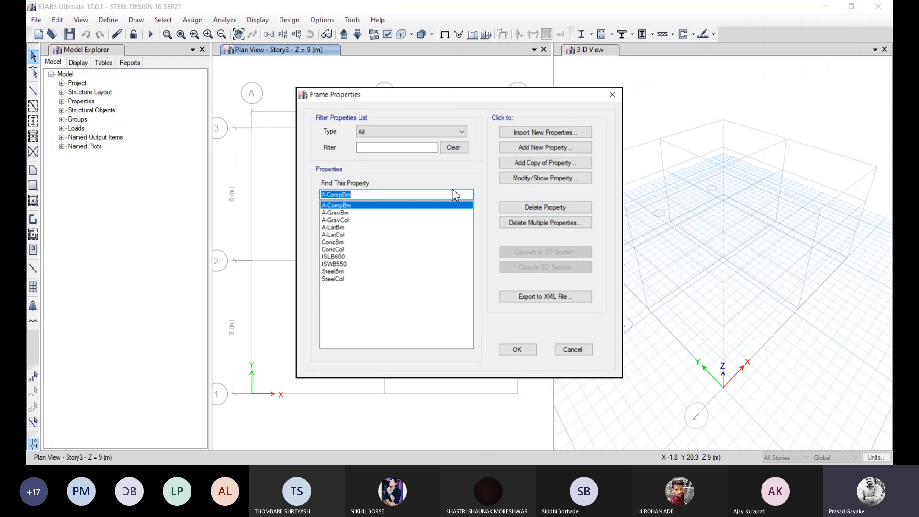
{"action": "left_click", "coordinate": [525, 134]}
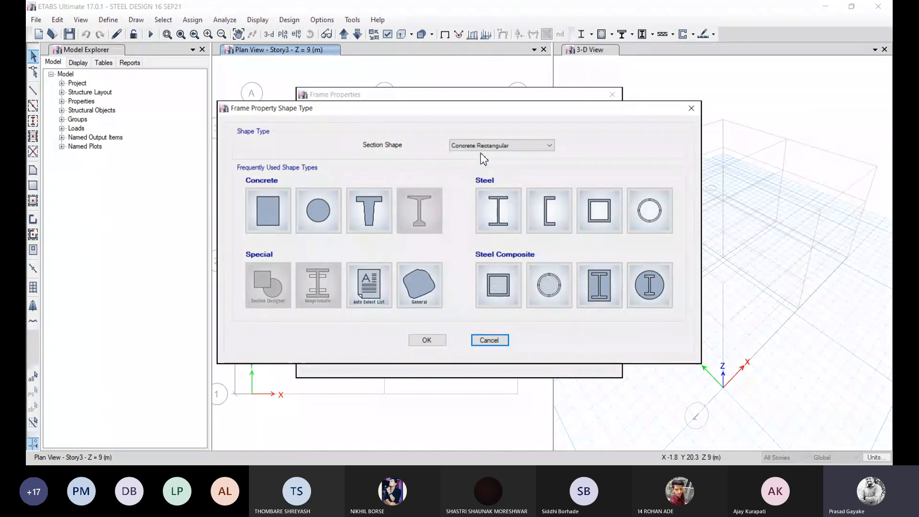
{"action": "left_click", "coordinate": [501, 218]}
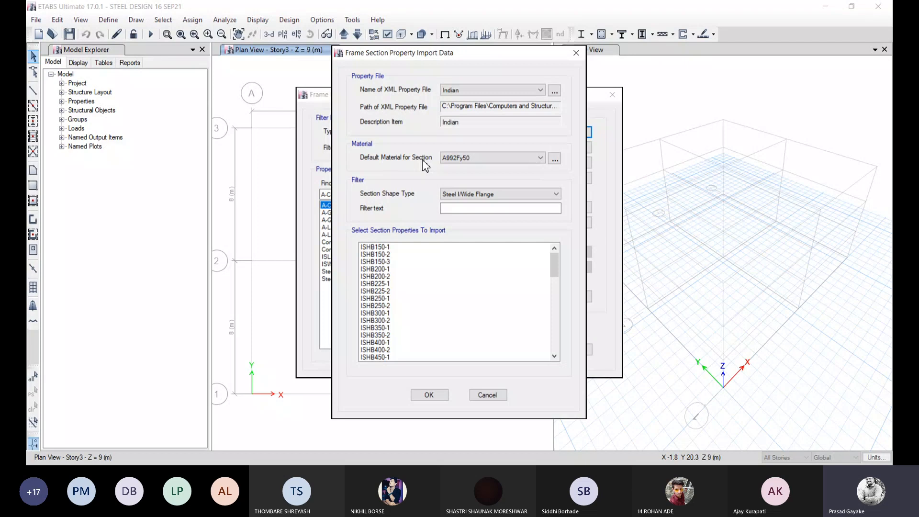
{"action": "left_click", "coordinate": [459, 158]}
{"action": "left_click", "coordinate": [455, 197]}
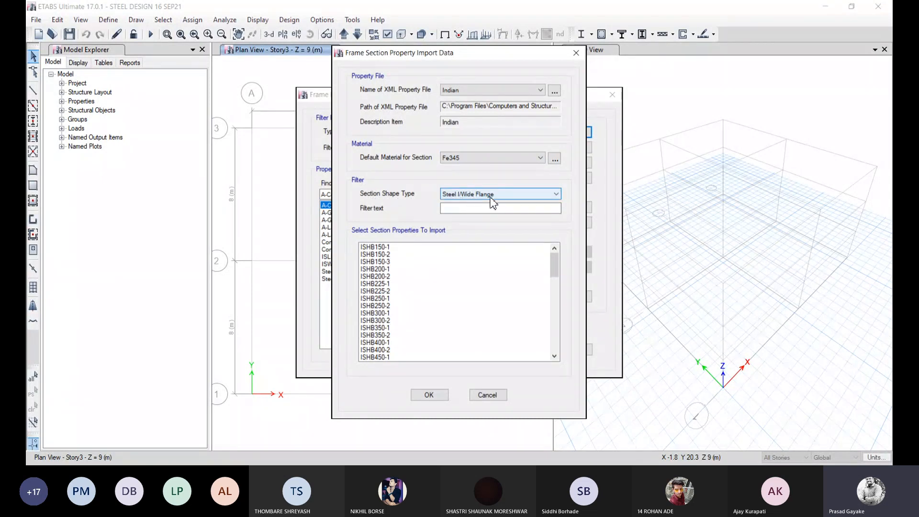
Step: Import all the listed Indian I-sections, from ISHB150-1 through ISWB600-2, into the frame properties
{"action": "left_click", "coordinate": [383, 249]}
{"action": "left_click", "coordinate": [383, 254], "text": "shift"}
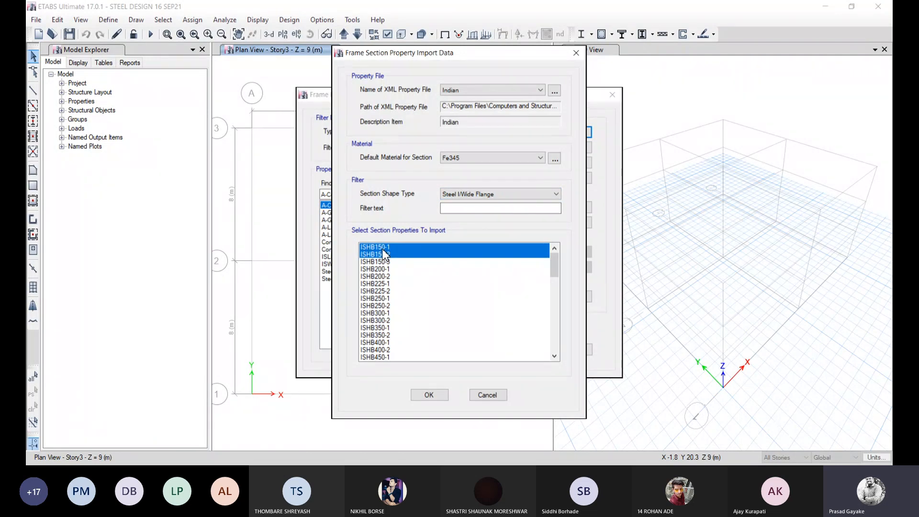
{"action": "key", "text": "shift+Down"}
{"action": "key", "text": "shift+Down"}
{"action": "key", "text": "shift+Down"}
{"action": "key", "text": "shift+Down"}
{"action": "key", "text": "shift+Down"}
{"action": "key", "text": "shift+Down"}
{"action": "key", "text": "shift+Down"}
{"action": "key", "text": "shift+Down"}
{"action": "key", "text": "shift+Down"}
{"action": "key", "text": "shift+Down"}
{"action": "key", "text": "shift+Down"}
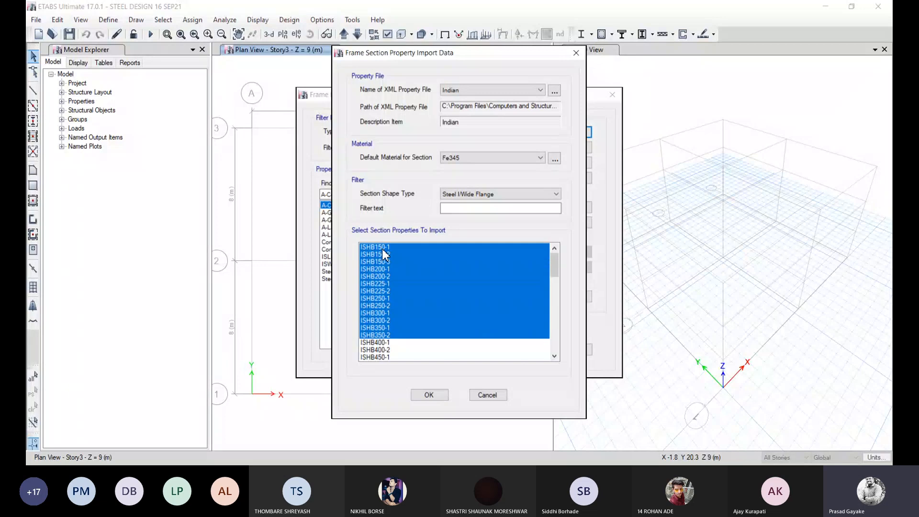
{"action": "key", "text": "shift+End"}
{"action": "key", "text": "Return"}
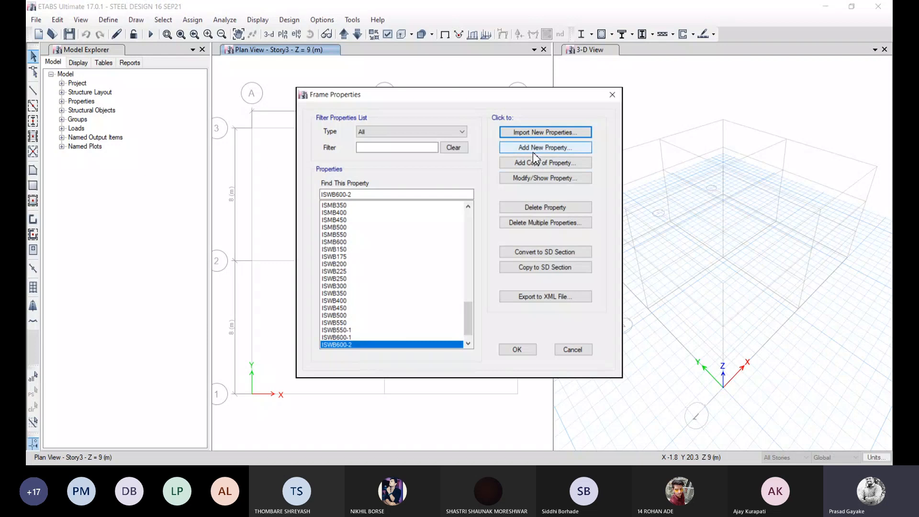
Step: Add a new Auto Select List frame property with design type Steel and name it AUTO BEAM
{"action": "left_click_drag", "start_coordinate": [467, 303], "coordinate": [469, 216]}
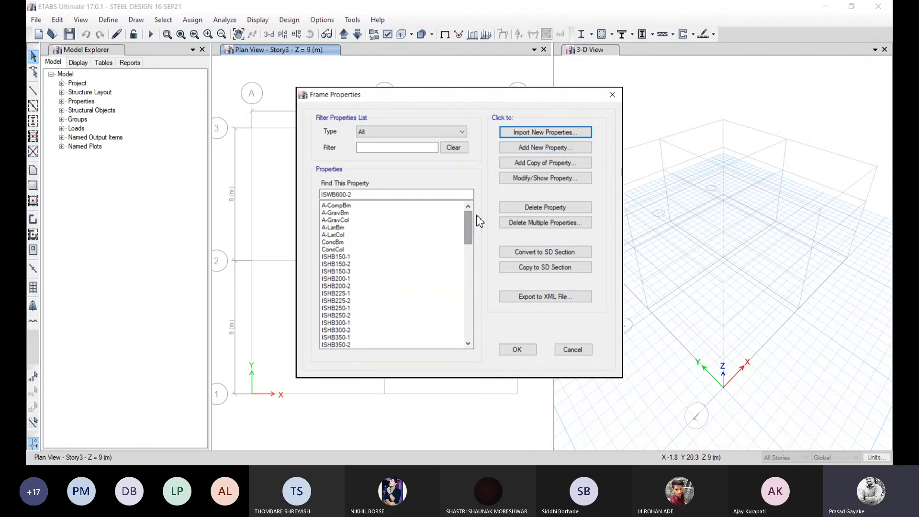
{"action": "left_click", "coordinate": [533, 149]}
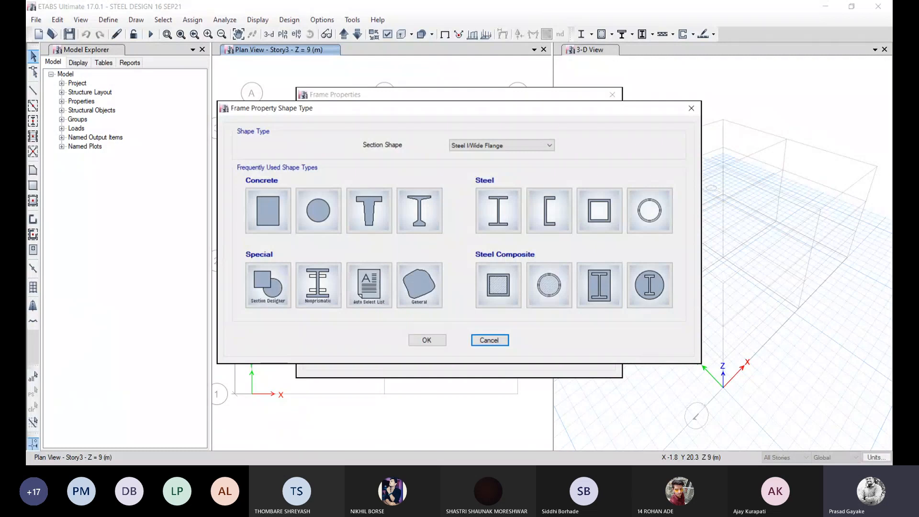
{"action": "left_click", "coordinate": [378, 300]}
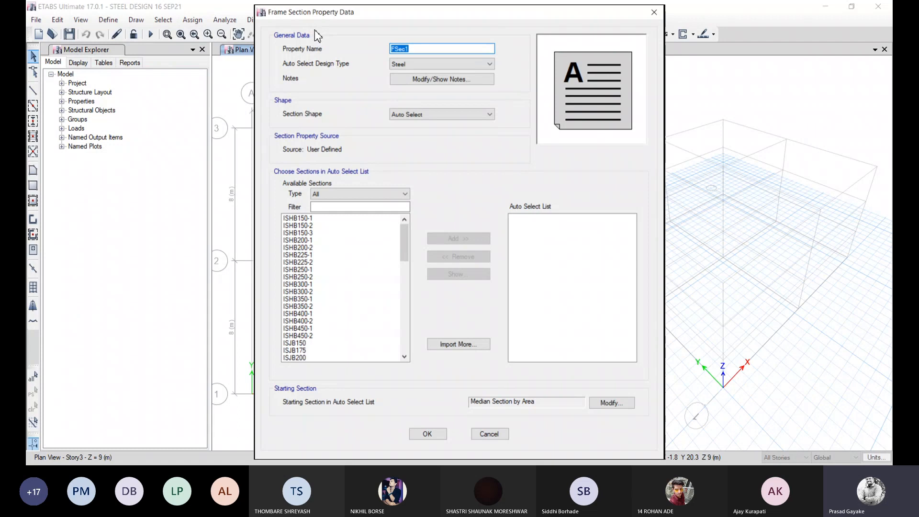
{"action": "key", "text": "BackSpace"}
{"action": "type", "text": "AUTO BEAM"}
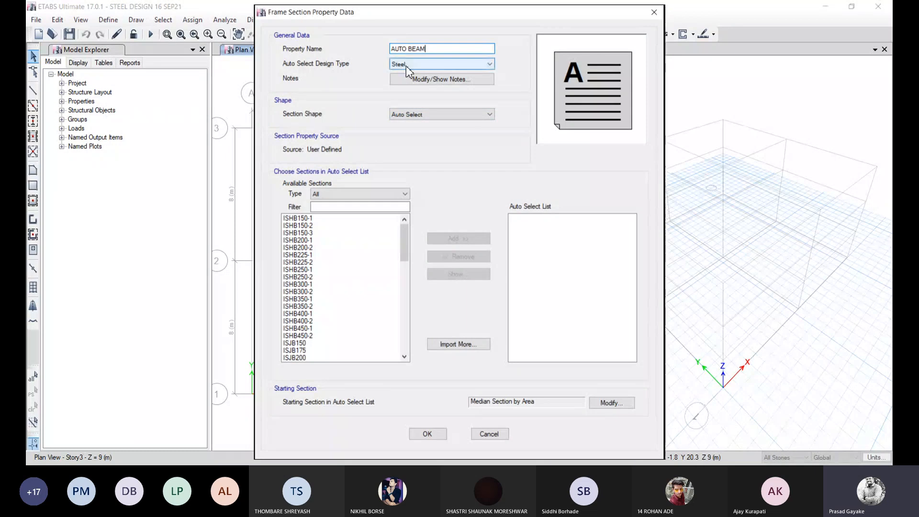
Step: Fill the AUTO BEAM list with sections ISWB300 through ISWB500, save it, and reopen the property to check its sections
{"action": "scroll", "coordinate": [330, 287], "scroll_direction": "down", "scroll_amount": 3}
{"action": "scroll", "coordinate": [329, 268], "scroll_direction": "down", "scroll_amount": 9}
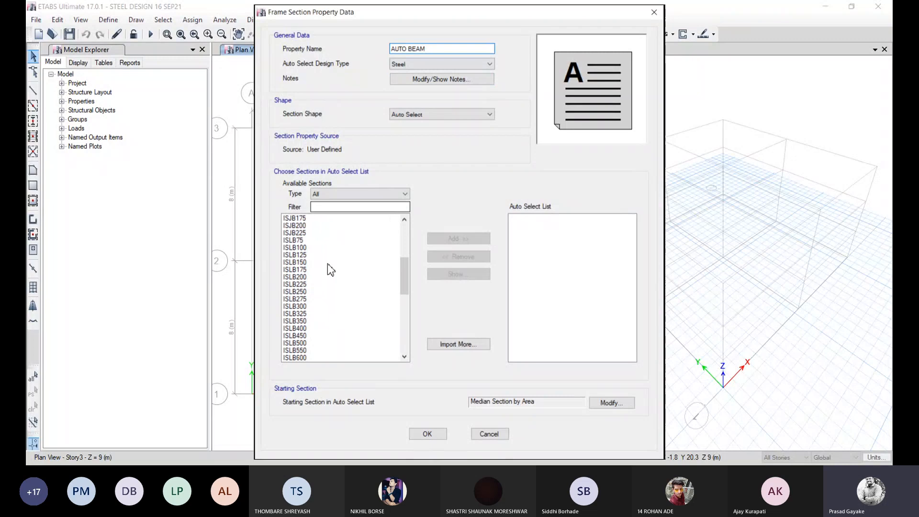
{"action": "scroll", "coordinate": [327, 269], "scroll_direction": "down", "scroll_amount": 4}
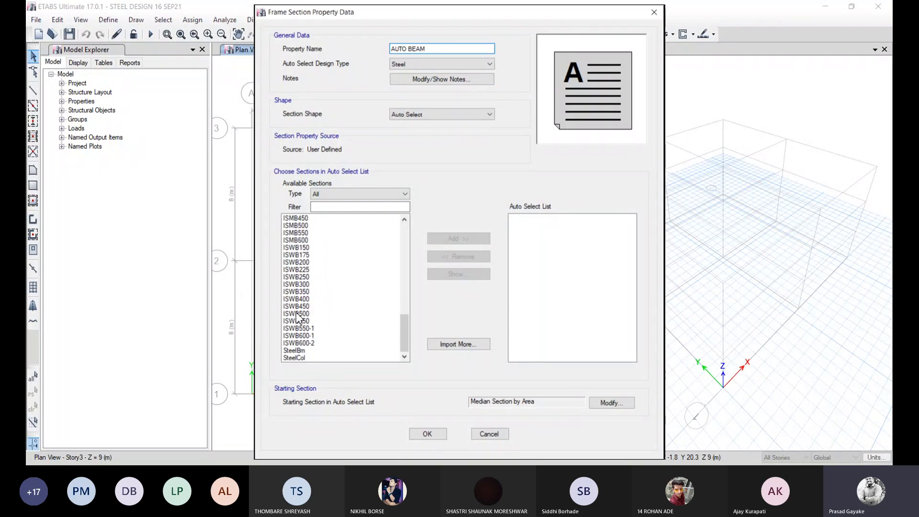
{"action": "left_click", "coordinate": [305, 286]}
{"action": "left_click_drag", "start_coordinate": [304, 290], "coordinate": [311, 316]}
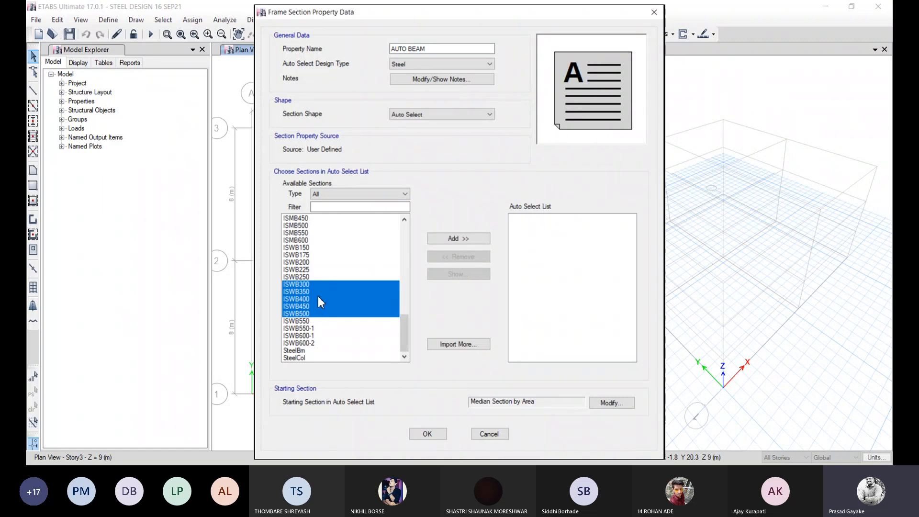
{"action": "left_click", "coordinate": [473, 238]}
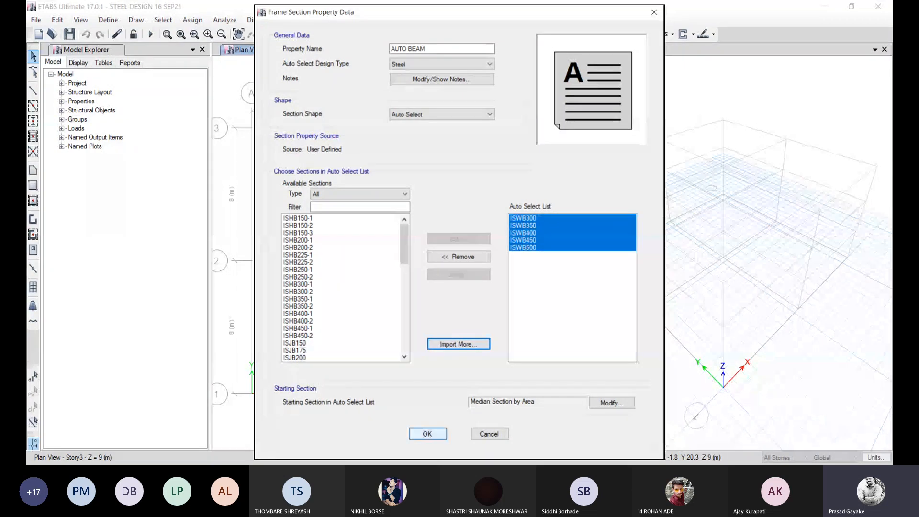
{"action": "left_click", "coordinate": [427, 434]}
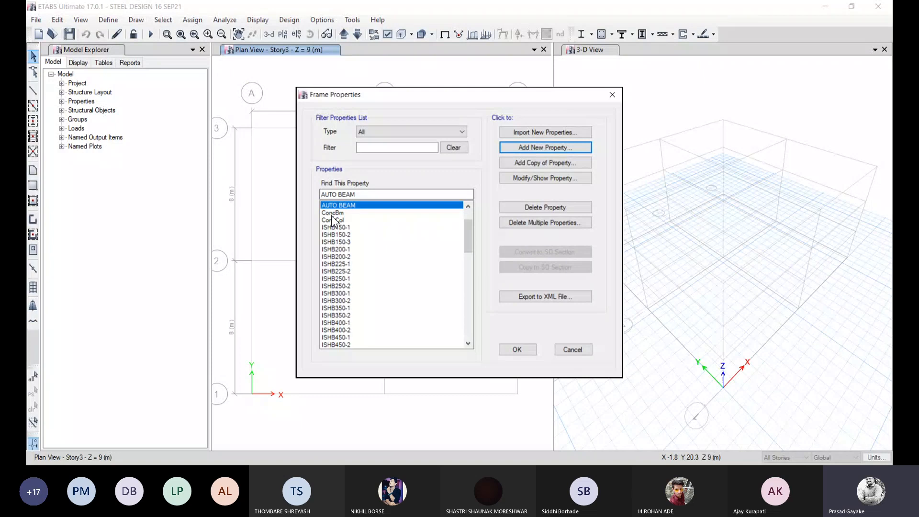
{"action": "left_click", "coordinate": [525, 185]}
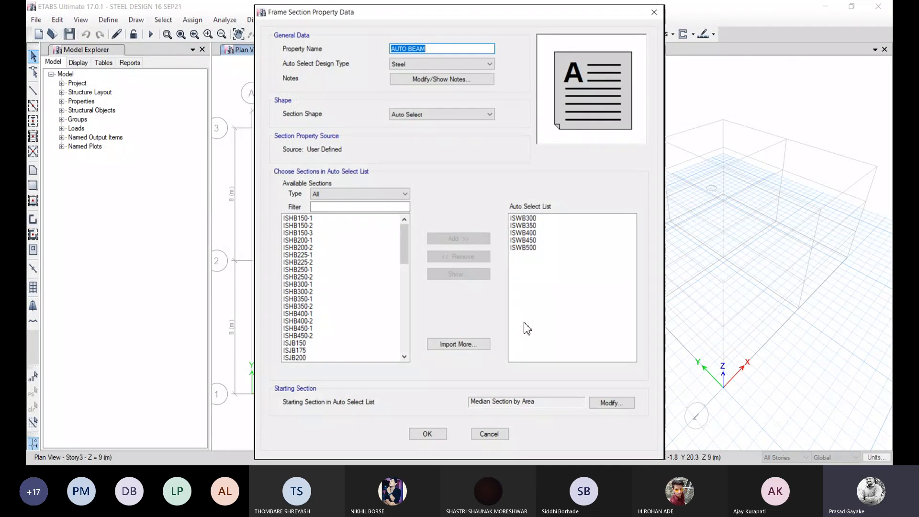
{"action": "left_click", "coordinate": [427, 434]}
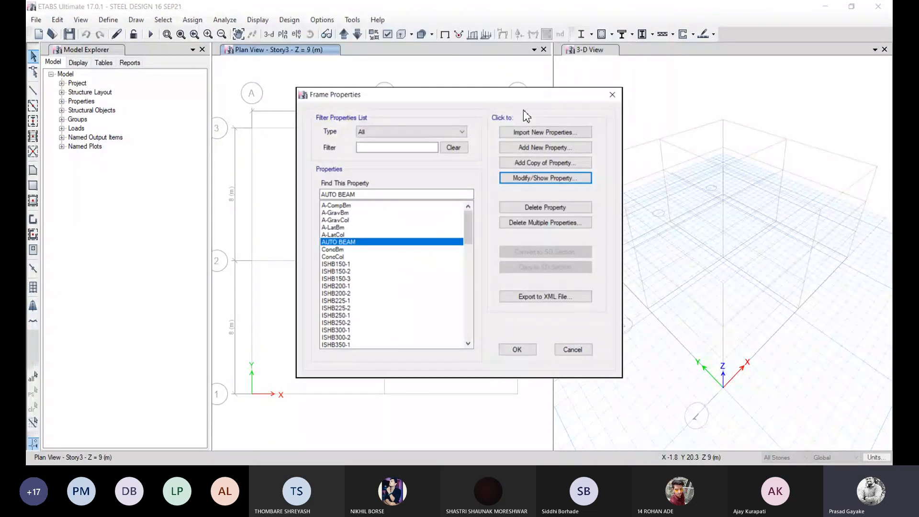
Step: Add another steel Auto Select List frame property and name it AUTO COLUMN
{"action": "left_click", "coordinate": [527, 148]}
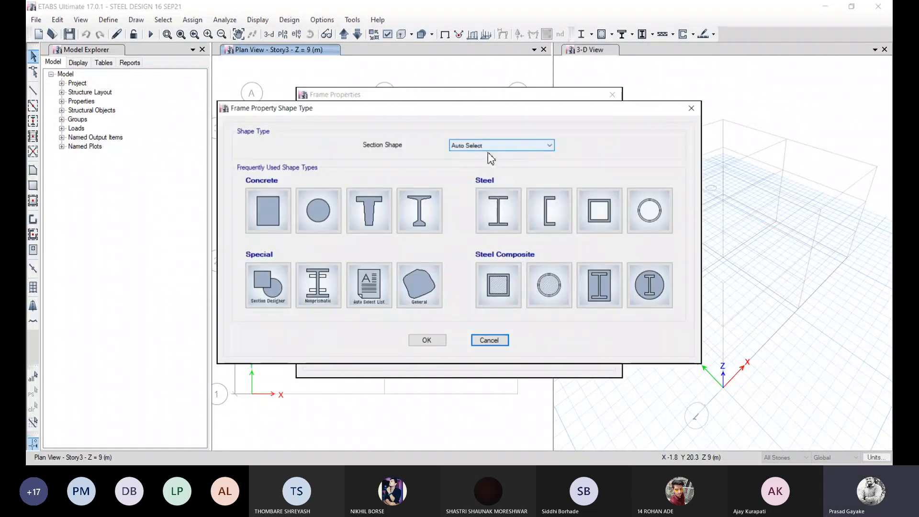
{"action": "left_click", "coordinate": [373, 302]}
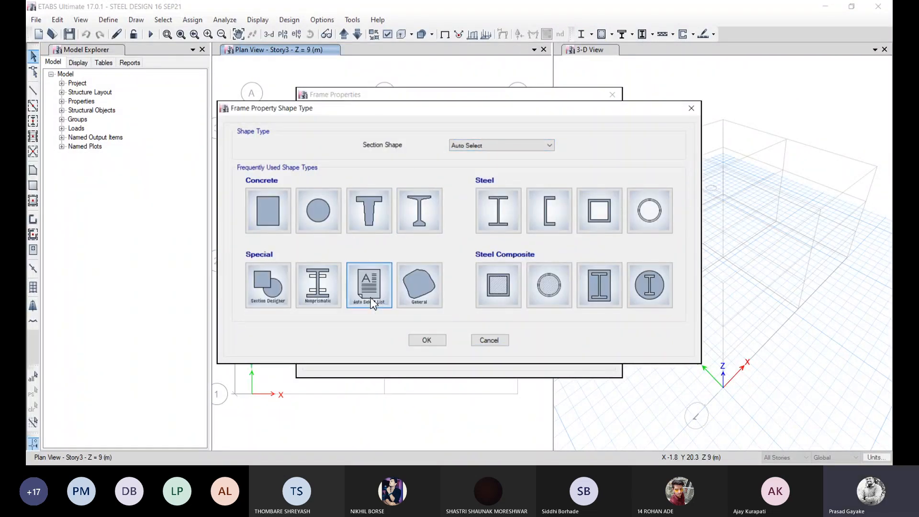
{"action": "type", "text": "AUTO C"}
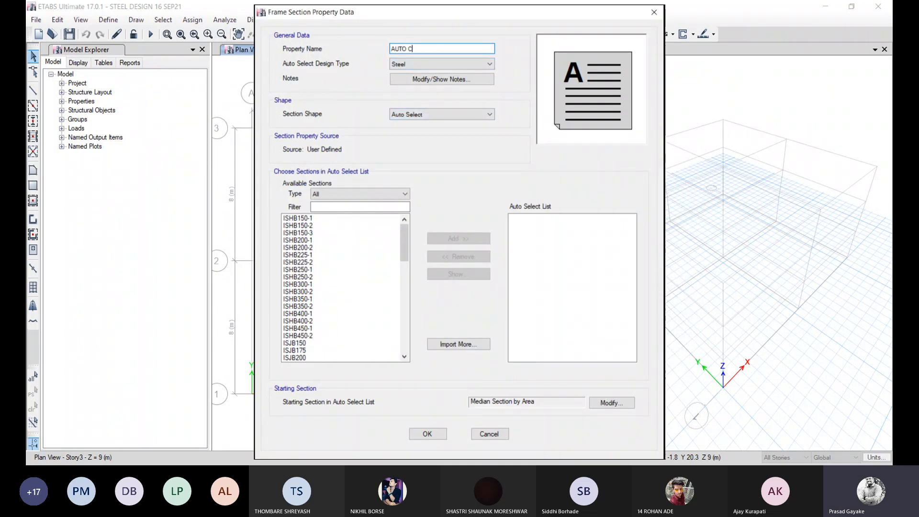
{"action": "type", "text": "OLUMN"}
Step: Fill the AUTO COLUMN list with sections ISMB350 through ISMB550 and save the property
{"action": "scroll", "coordinate": [321, 269], "scroll_direction": "down", "scroll_amount": 6}
{"action": "scroll", "coordinate": [321, 269], "scroll_direction": "down", "scroll_amount": 10}
{"action": "scroll", "coordinate": [316, 270], "scroll_direction": "up", "scroll_amount": 2}
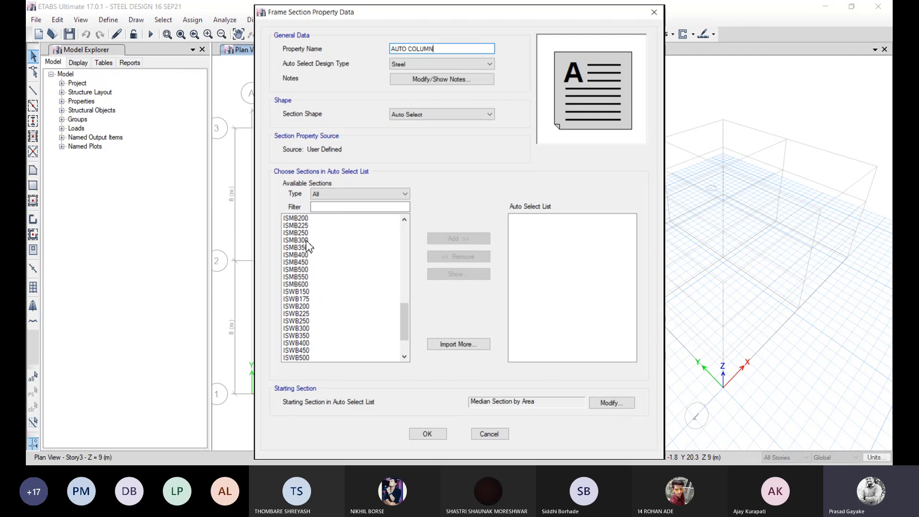
{"action": "left_click_drag", "start_coordinate": [306, 247], "coordinate": [309, 276]}
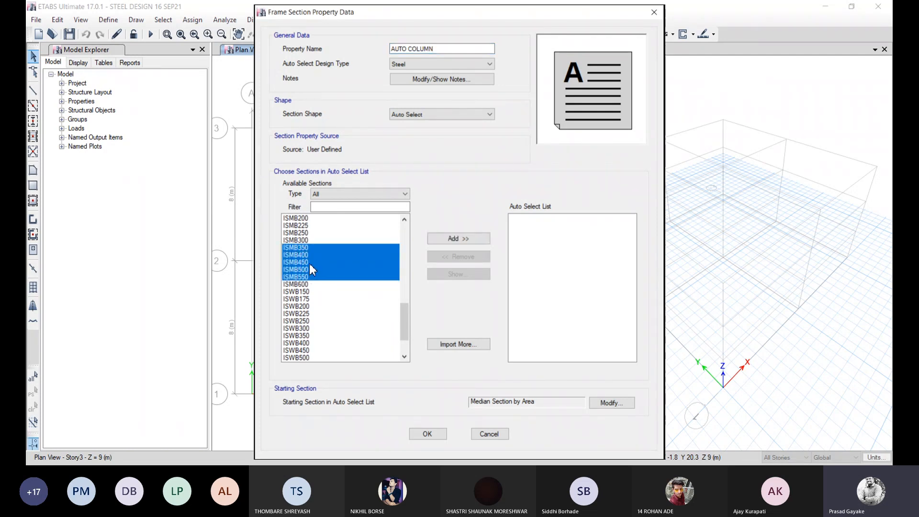
{"action": "left_click", "coordinate": [450, 239]}
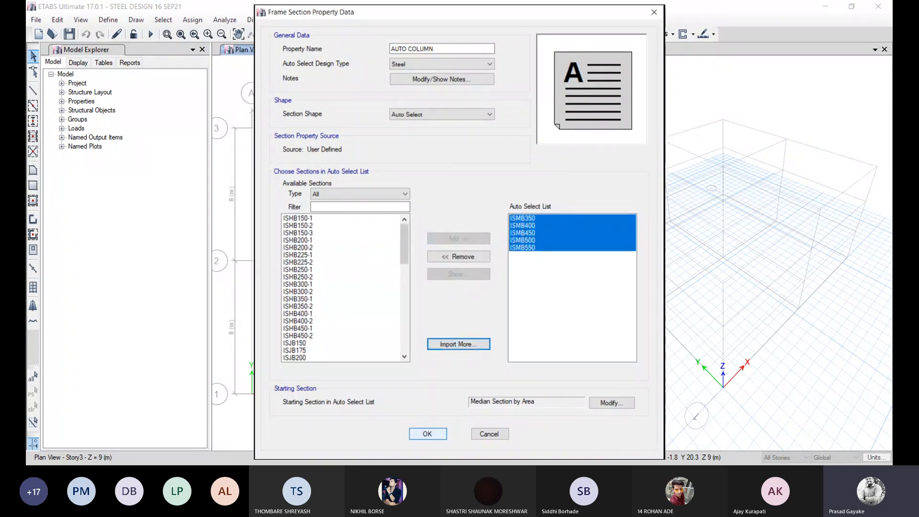
{"action": "key", "text": "Return"}
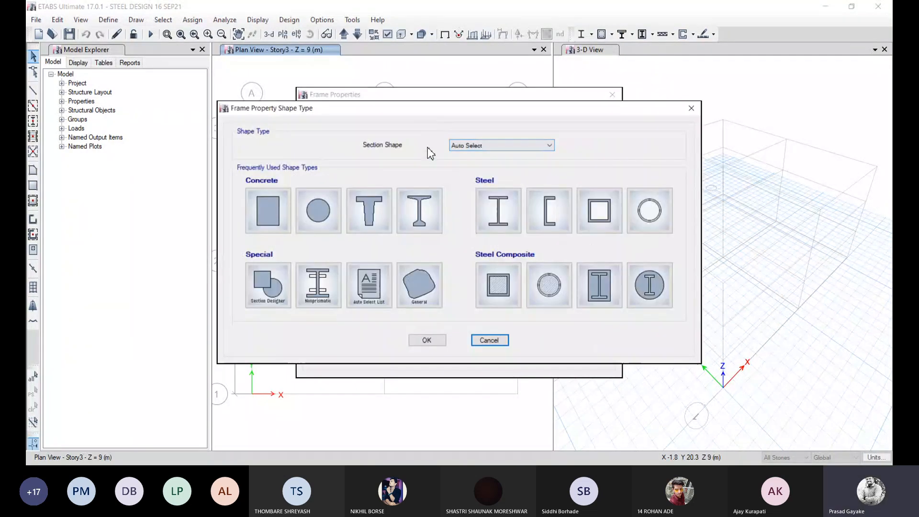
Step: Add a new steel Auto Select List frame property and name it AUTO COMPOSITE SECONDARY
{"action": "left_click", "coordinate": [374, 288]}
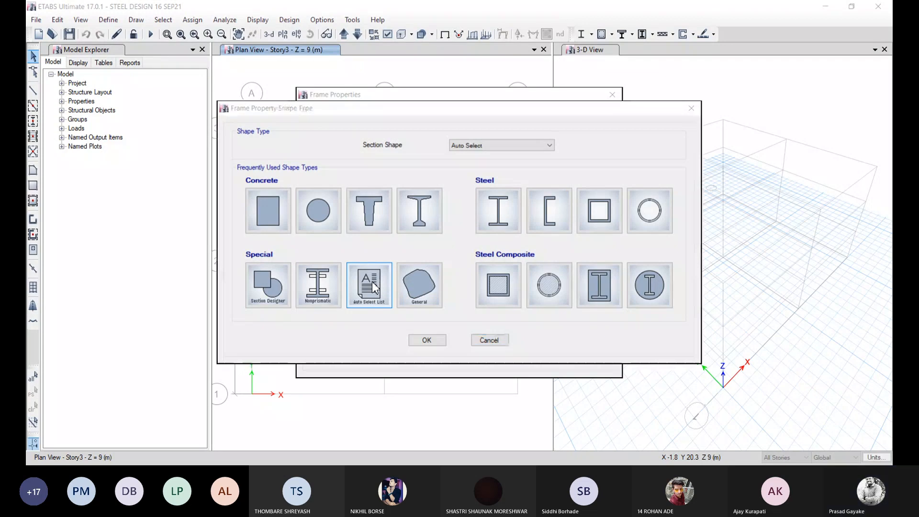
{"action": "type", "text": "AUTO"}
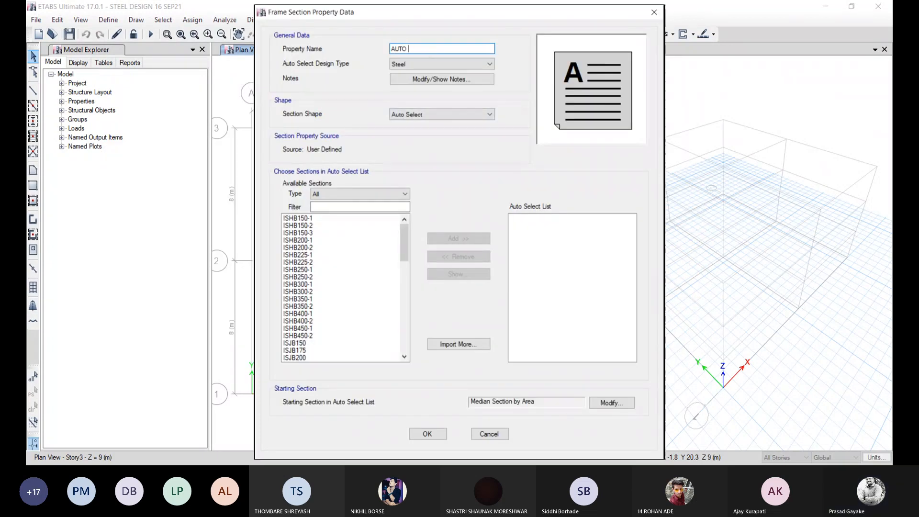
{"action": "type", "text": " COMPOS"}
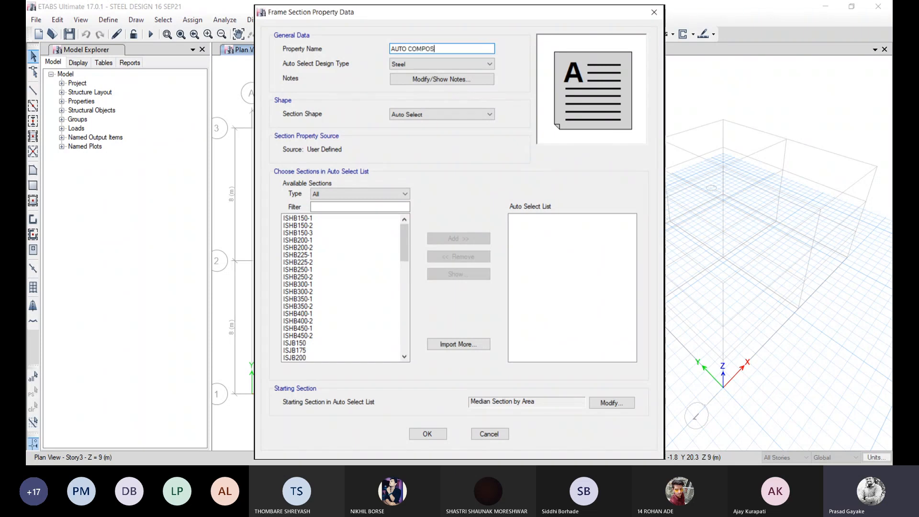
{"action": "type", "text": "ITE SECONDARY"}
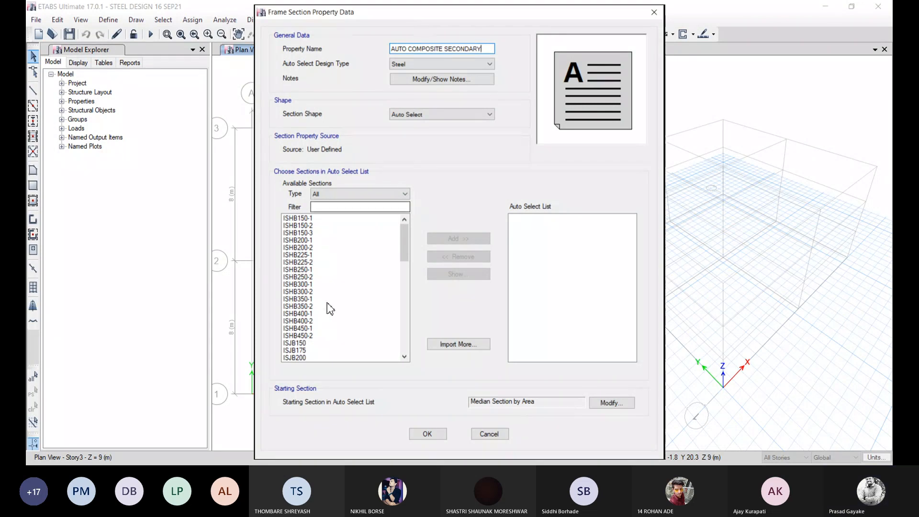
Step: Fill the AUTO COMPOSITE SECONDARY list with sections ISMB150 through ISMB300, save it, and close the frame properties
{"action": "scroll", "coordinate": [330, 289], "scroll_direction": "down", "scroll_amount": 6}
{"action": "scroll", "coordinate": [332, 289], "scroll_direction": "down", "scroll_amount": 5}
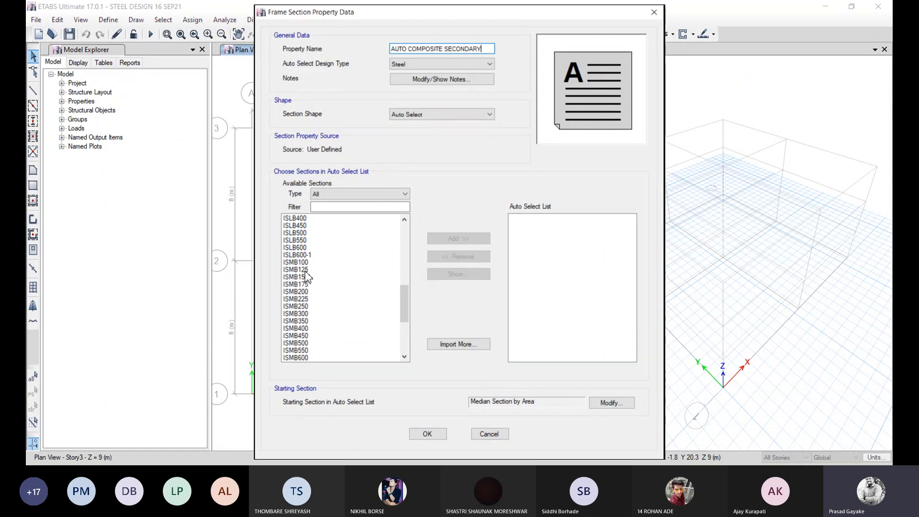
{"action": "left_click_drag", "start_coordinate": [305, 277], "coordinate": [312, 316]}
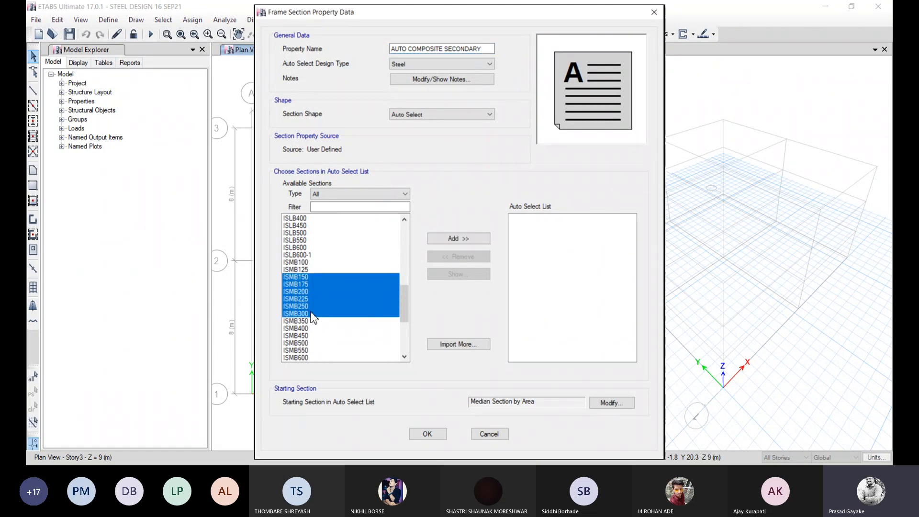
{"action": "left_click", "coordinate": [458, 238]}
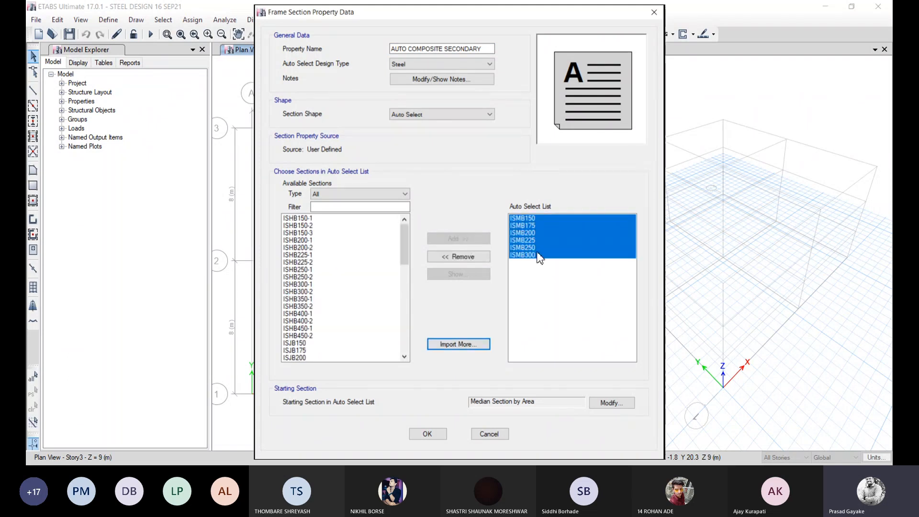
{"action": "left_click", "coordinate": [427, 433]}
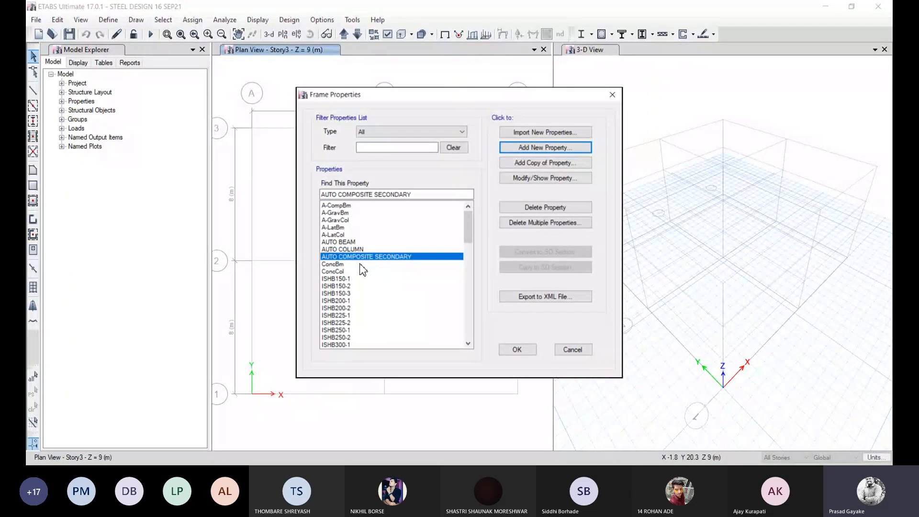
{"action": "left_click", "coordinate": [516, 350]}
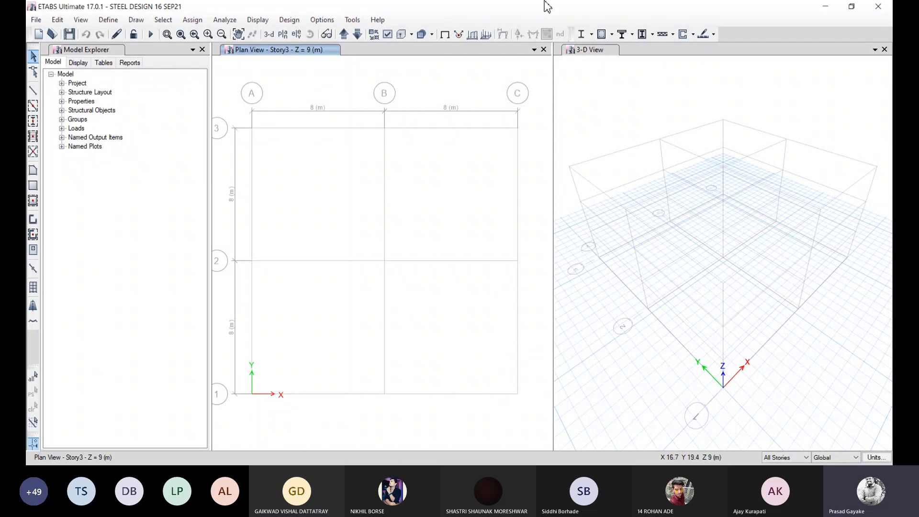
Step: Open the existing deck section property Deck1 for modification and rename it Deck80
{"action": "left_click", "coordinate": [116, 21]}
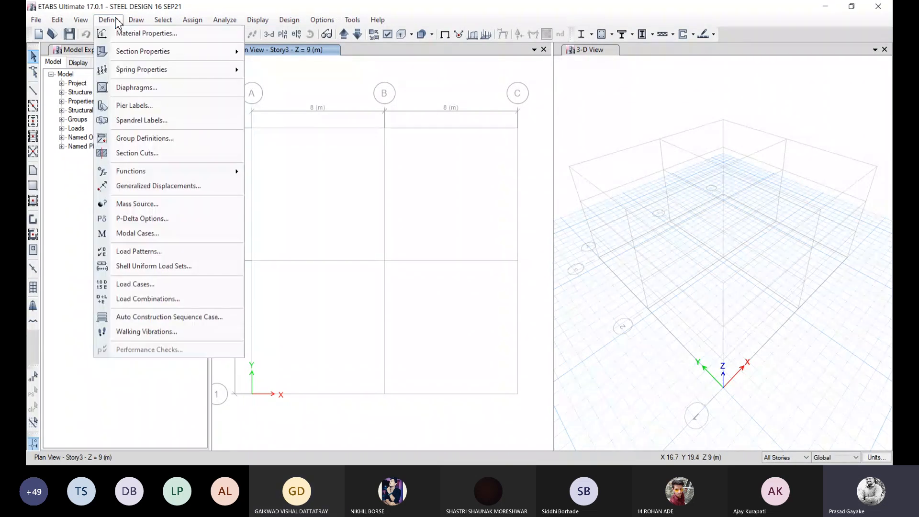
{"action": "mouse_move", "coordinate": [120, 52]}
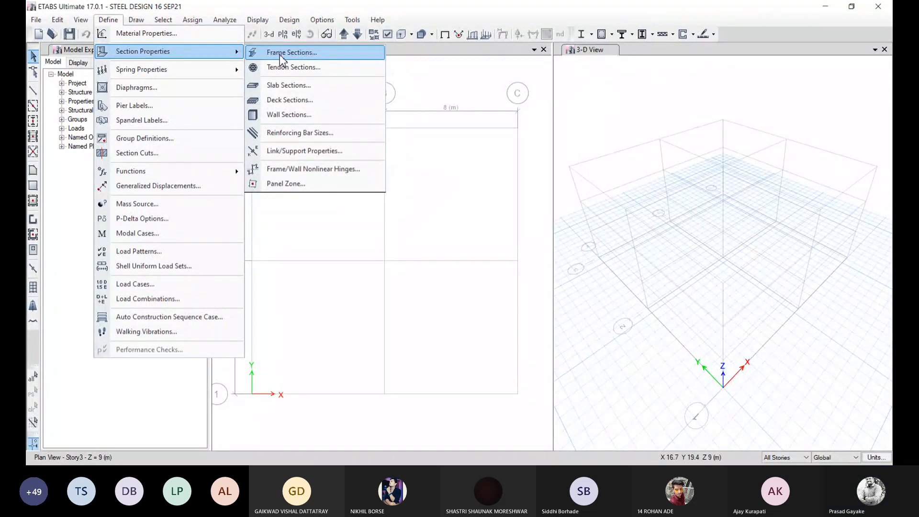
{"action": "left_click", "coordinate": [308, 103]}
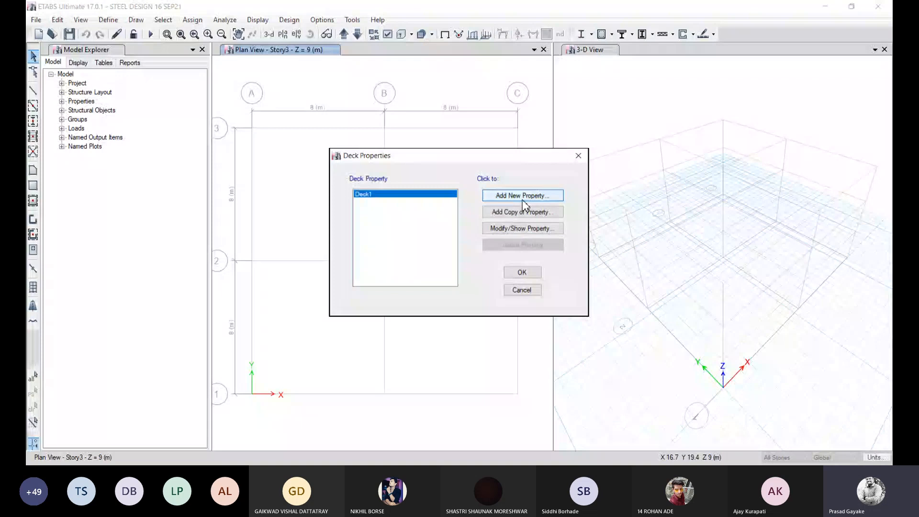
{"action": "left_click", "coordinate": [523, 229]}
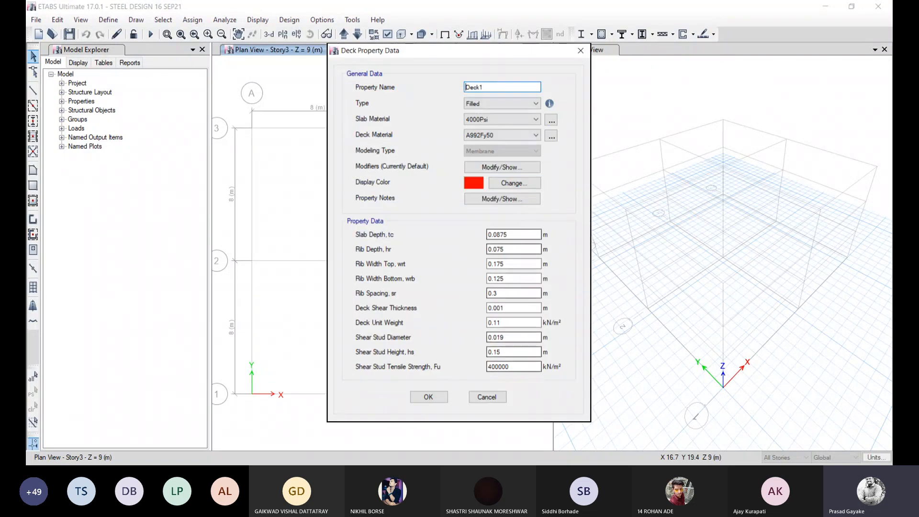
{"action": "key", "text": "BackSpace"}
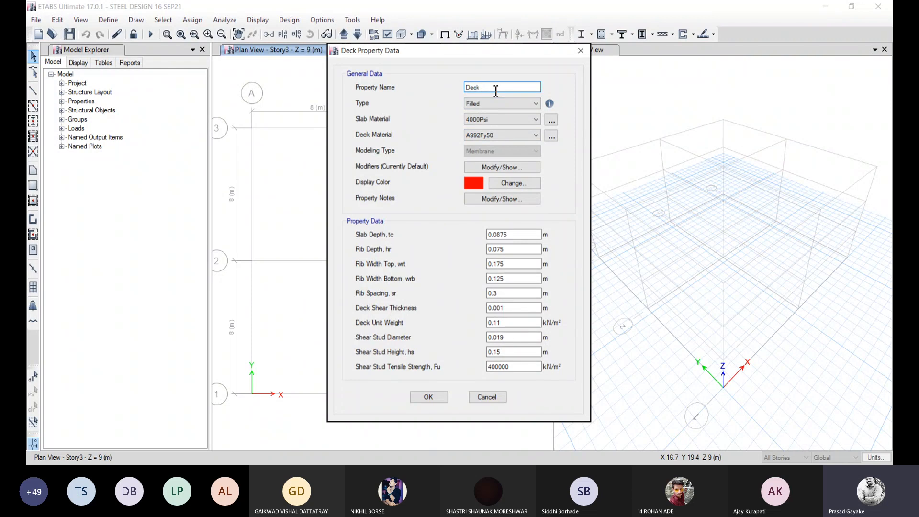
{"action": "type", "text": "80"}
Step: Set the deck property's slab material to M40 and its deck material to Fe345
{"action": "left_click", "coordinate": [476, 121]}
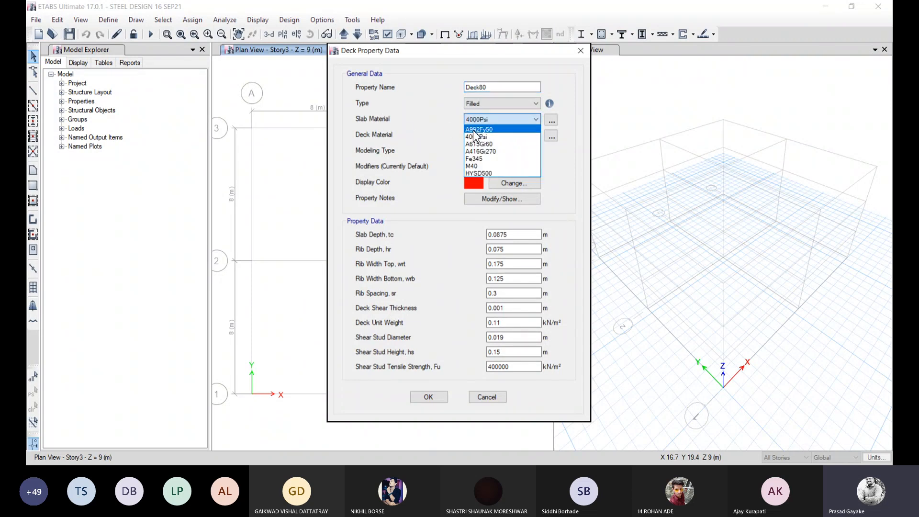
{"action": "left_click", "coordinate": [476, 166]}
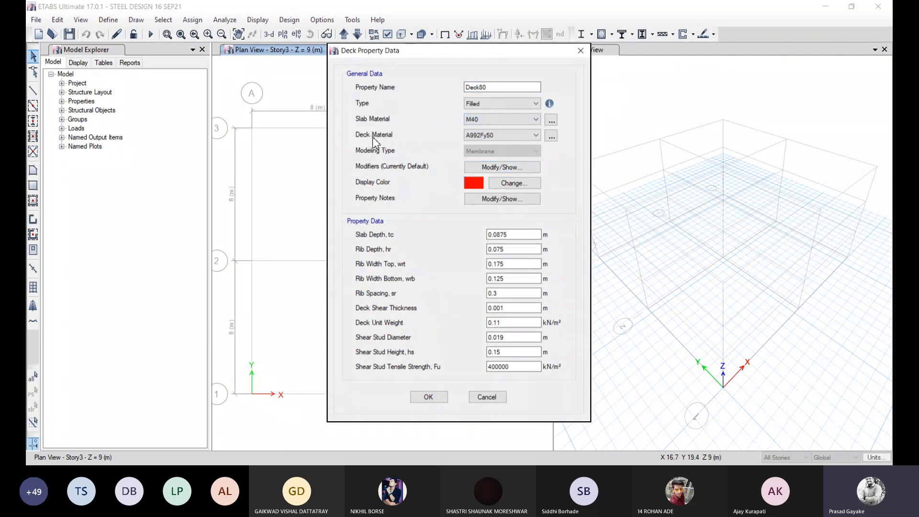
{"action": "left_click", "coordinate": [483, 138]}
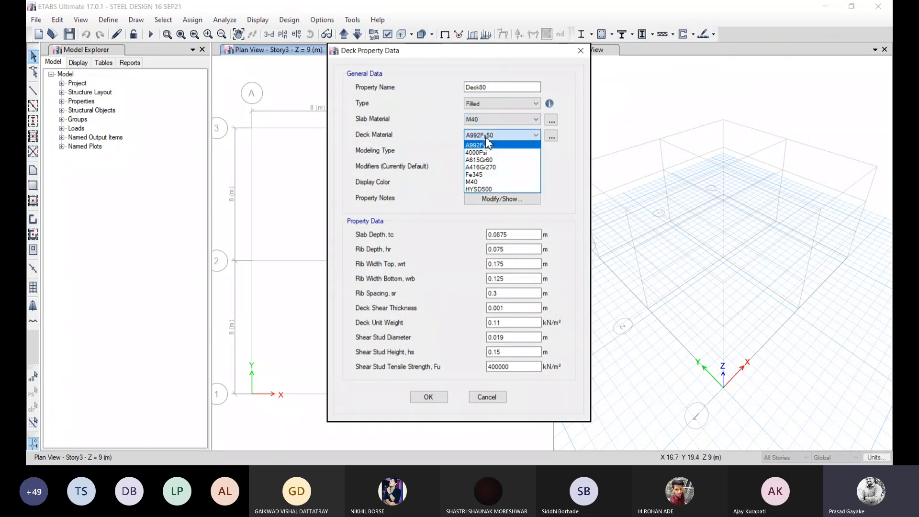
{"action": "left_click", "coordinate": [483, 174]}
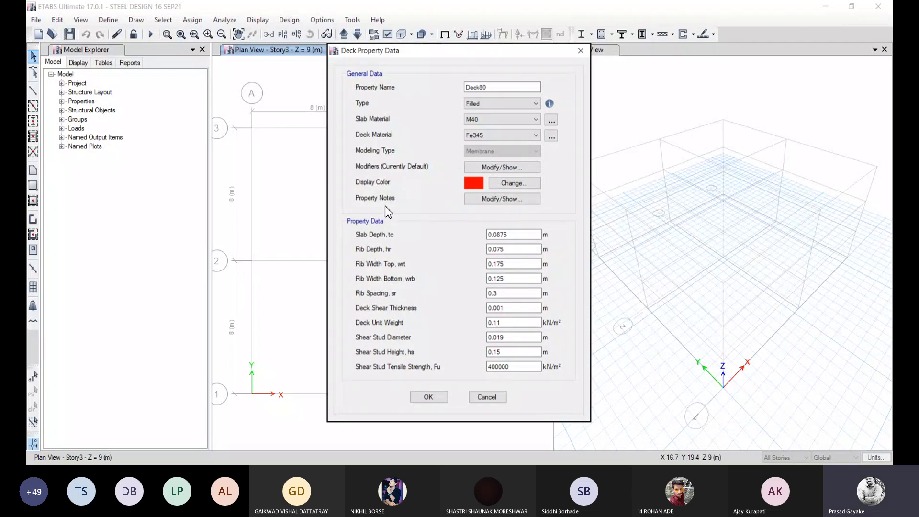
Step: Set the deck's slab depth to 0.080 m and save the deck property
{"action": "double_click", "coordinate": [519, 237]}
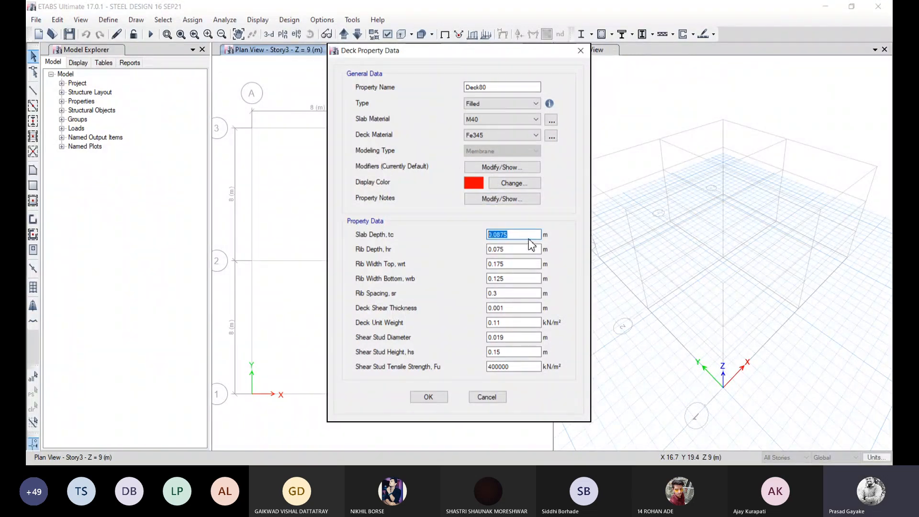
{"action": "key", "text": "BackSpace"}
{"action": "type", "text": "0.080"}
{"action": "left_click", "coordinate": [428, 396]}
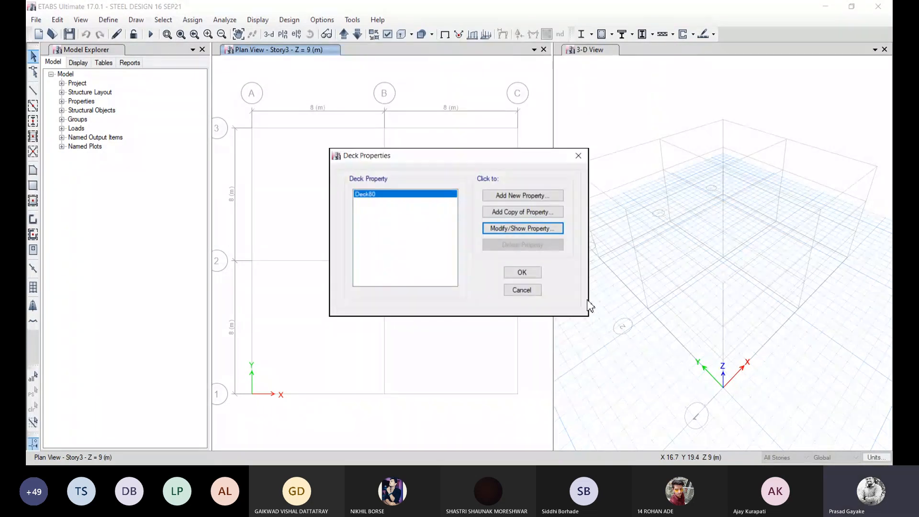
{"action": "left_click", "coordinate": [535, 272]}
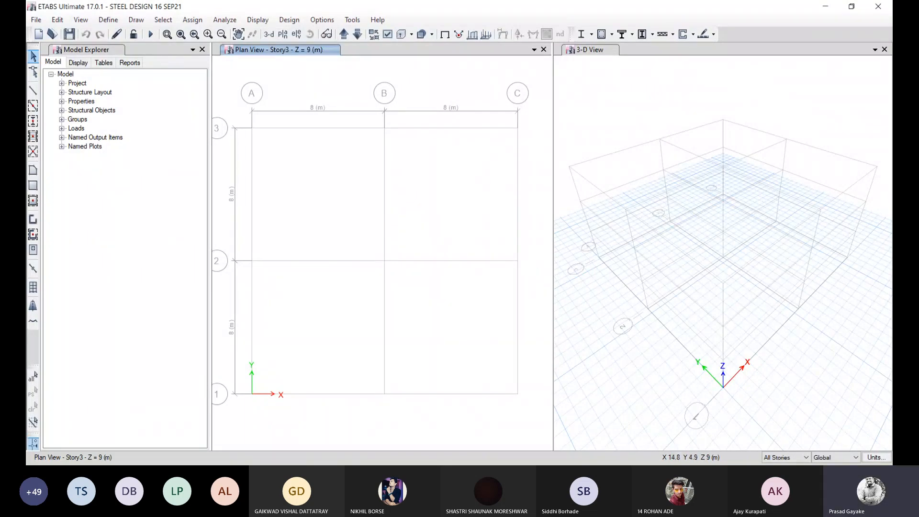
Step: Quick-draw frame beams with the AUTO BEAM property along all grid lines of the plan on all stories
{"action": "left_click", "coordinate": [33, 106]}
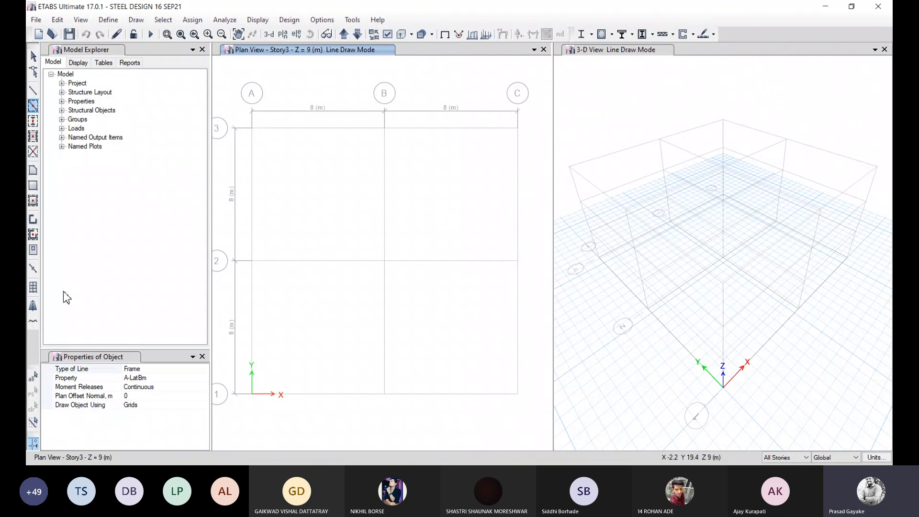
{"action": "left_click", "coordinate": [199, 370]}
{"action": "left_click", "coordinate": [196, 371]}
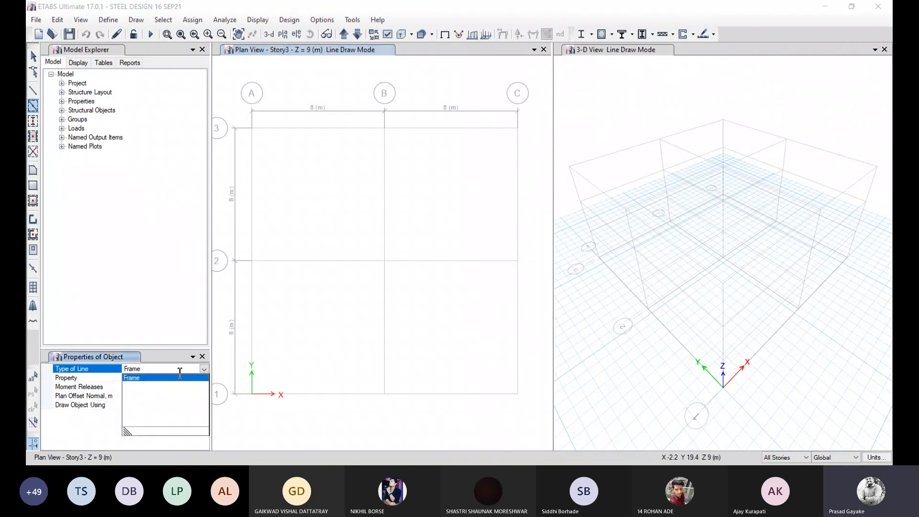
{"action": "left_click", "coordinate": [193, 377]}
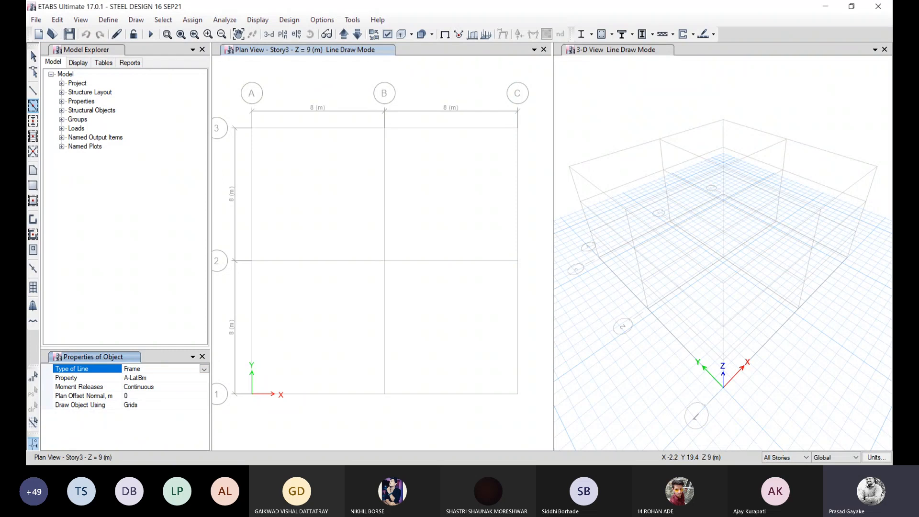
{"action": "left_click", "coordinate": [204, 378]}
{"action": "left_click", "coordinate": [204, 378]}
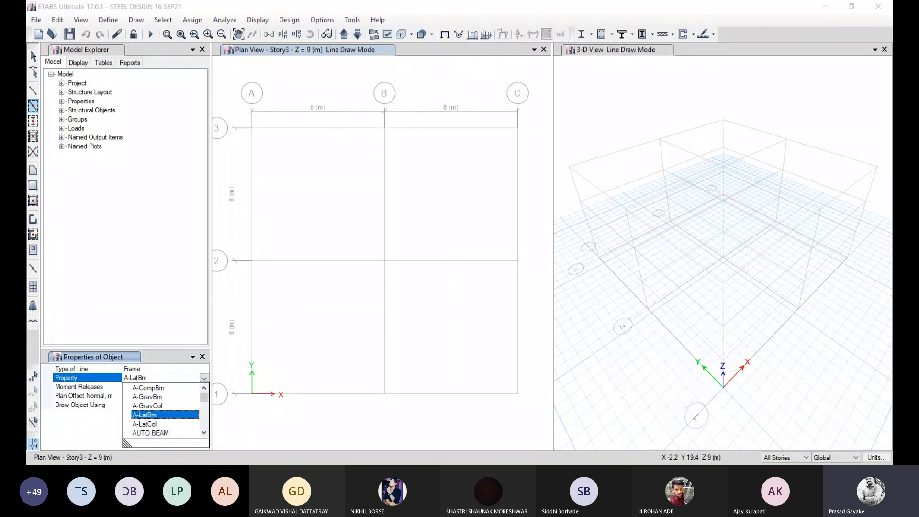
{"action": "left_click", "coordinate": [150, 433]}
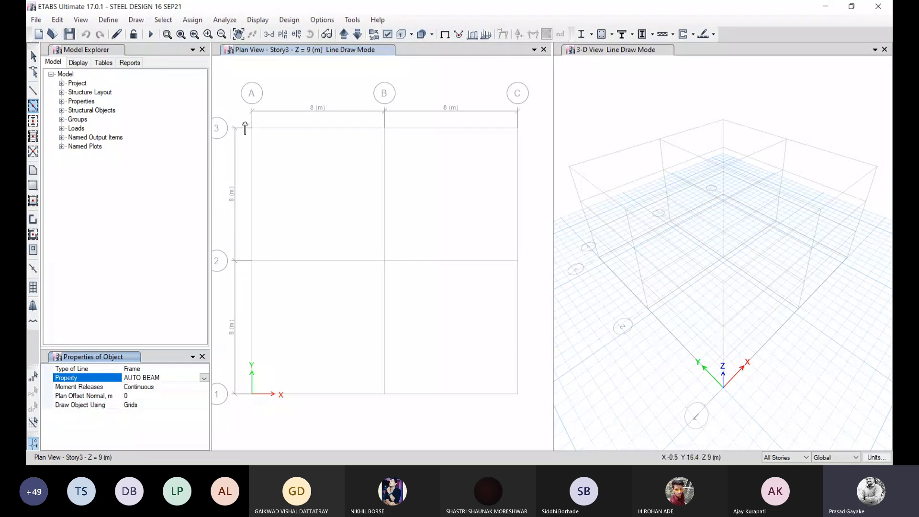
{"action": "mouse_move", "coordinate": [243, 116]}
{"action": "left_mouse_down"}
{"action": "mouse_move", "coordinate": [309, 213]}
{"action": "mouse_move", "coordinate": [355, 259]}
{"action": "mouse_move", "coordinate": [529, 405]}
{"action": "left_mouse_up"}
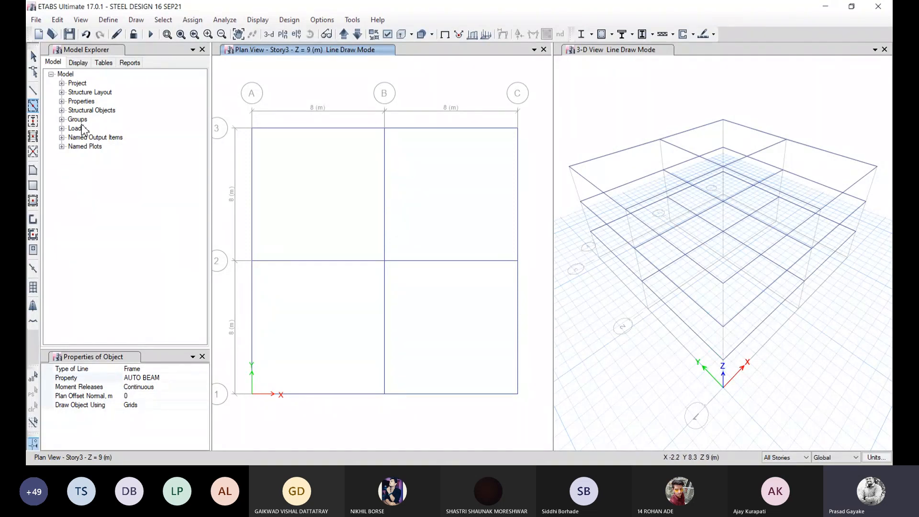
Step: Quick-draw columns with the AUTO COLUMN property at all grid intersections on all stories
{"action": "left_click", "coordinate": [33, 120]}
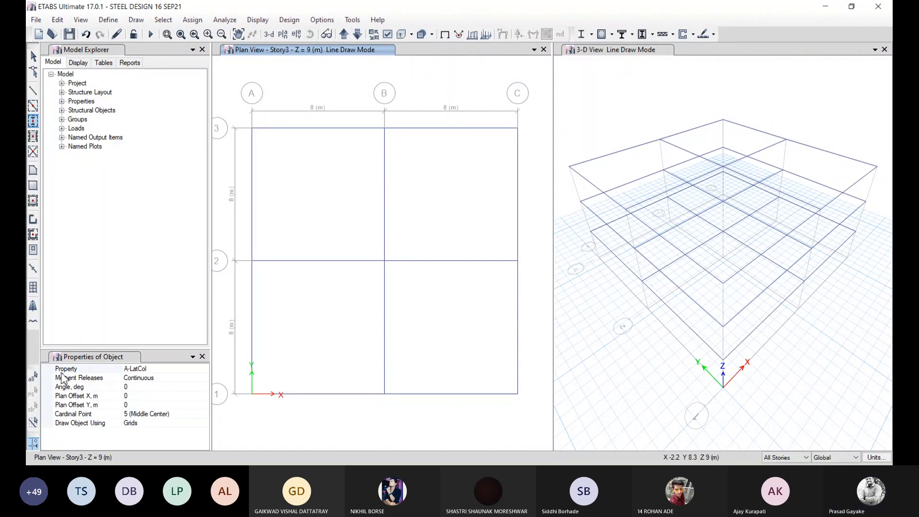
{"action": "left_click", "coordinate": [203, 372]}
{"action": "left_click", "coordinate": [203, 369]}
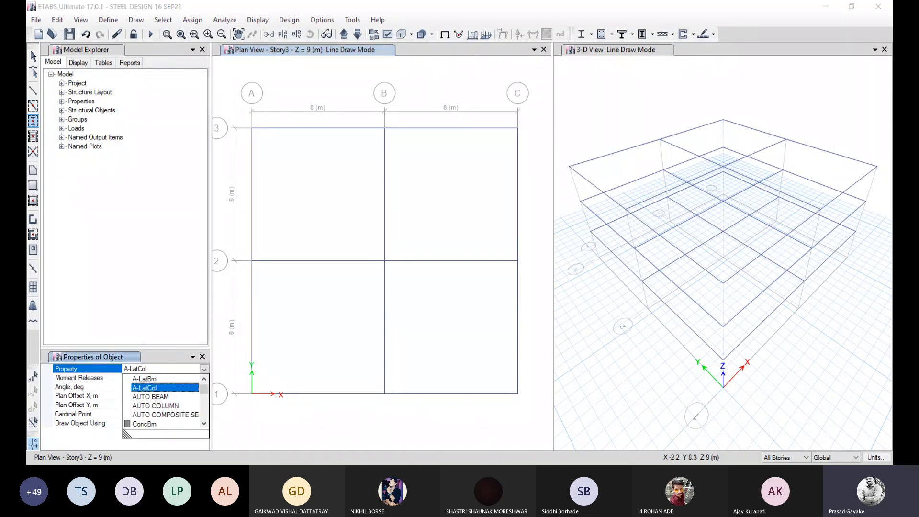
{"action": "left_click", "coordinate": [156, 405]}
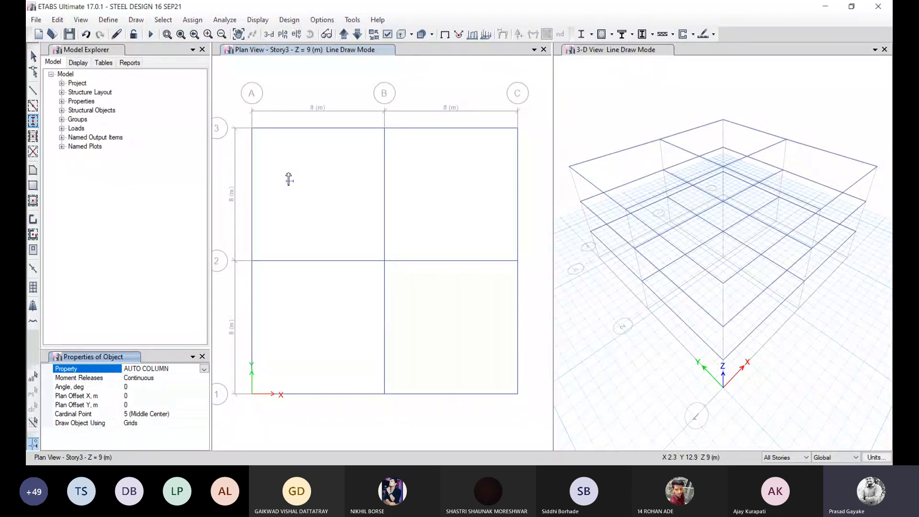
{"action": "left_click_drag", "start_coordinate": [241, 117], "coordinate": [529, 404]}
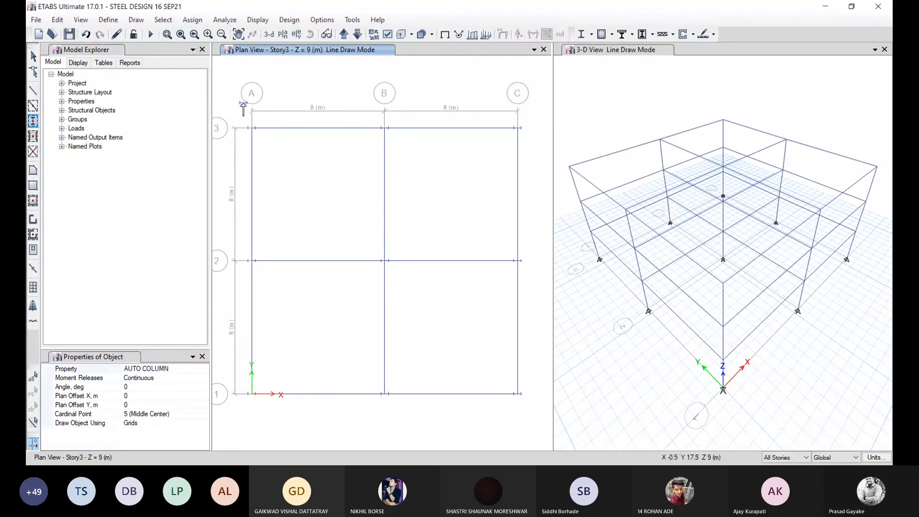
{"action": "key", "text": "Escape"}
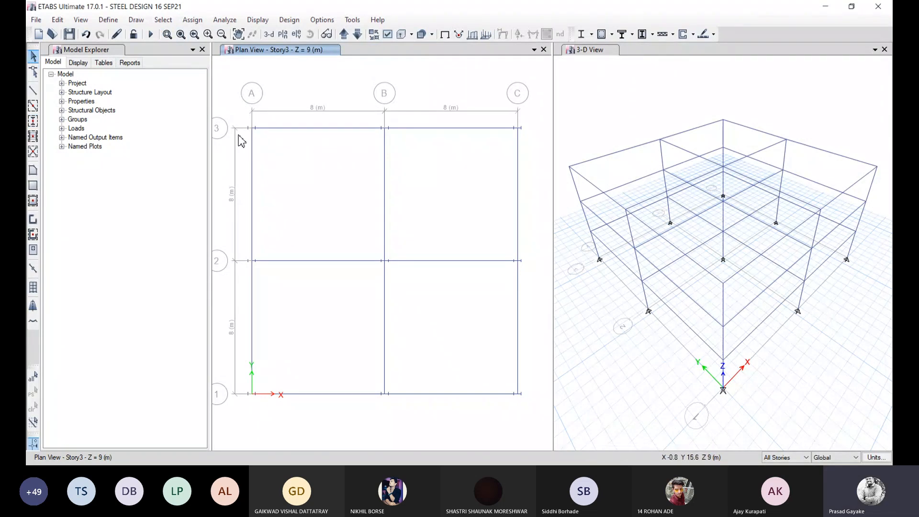
Step: Orient the columns along grid lines A and C with grid system G1, with the frame object major direction set to Y
{"action": "left_click_drag", "start_coordinate": [256, 130], "coordinate": [271, 405]}
{"action": "left_click_drag", "start_coordinate": [499, 112], "coordinate": [530, 402]}
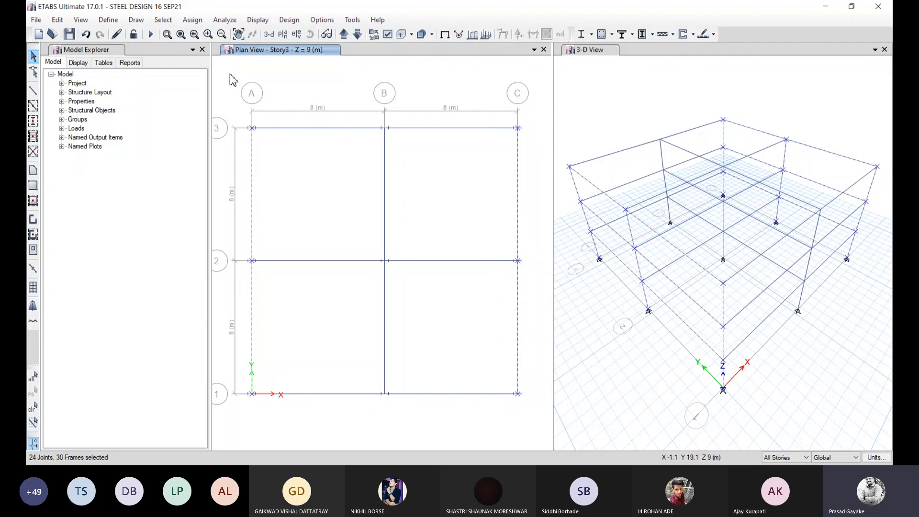
{"action": "left_click", "coordinate": [192, 19]}
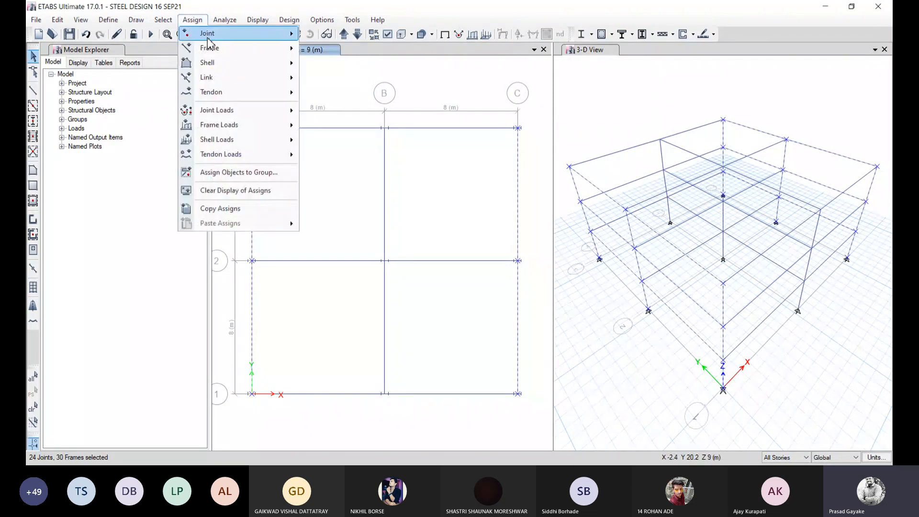
{"action": "mouse_move", "coordinate": [210, 50]}
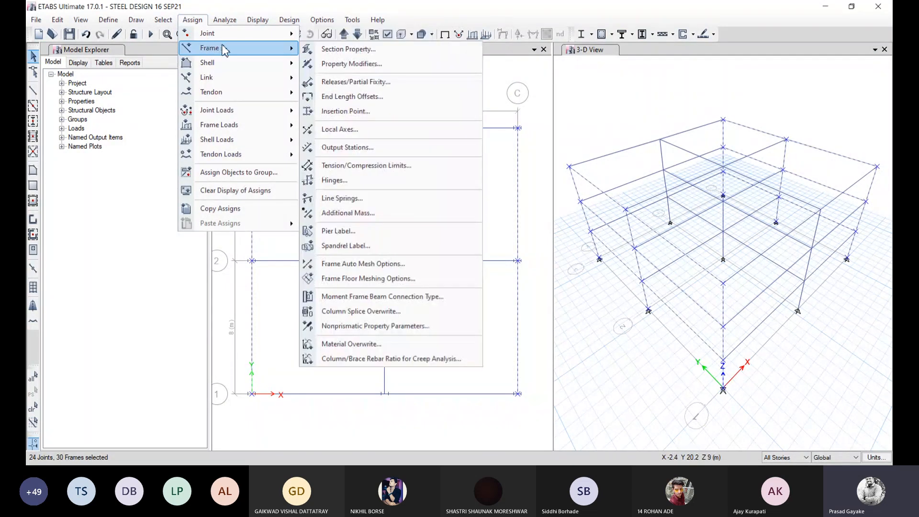
{"action": "left_click", "coordinate": [349, 130]}
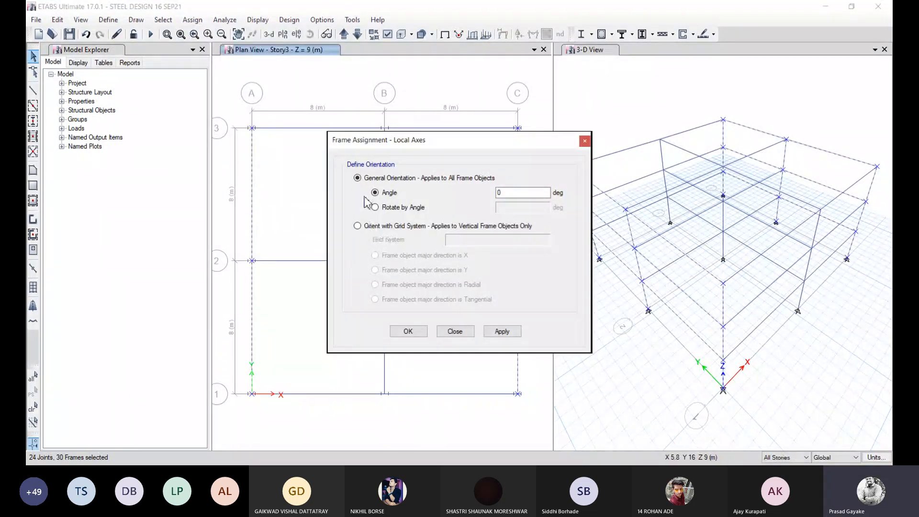
{"action": "left_click", "coordinate": [358, 226]}
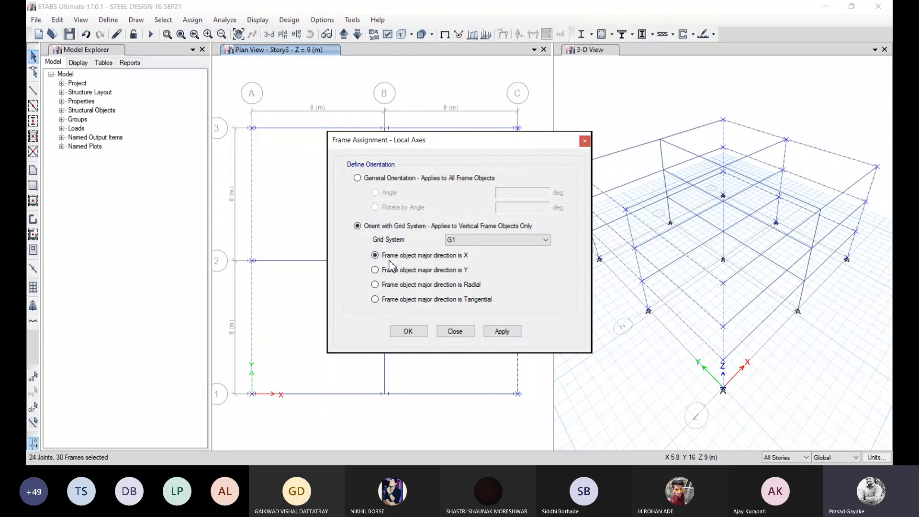
{"action": "left_click", "coordinate": [425, 272]}
{"action": "left_click", "coordinate": [501, 331]}
{"action": "left_click", "coordinate": [422, 331]}
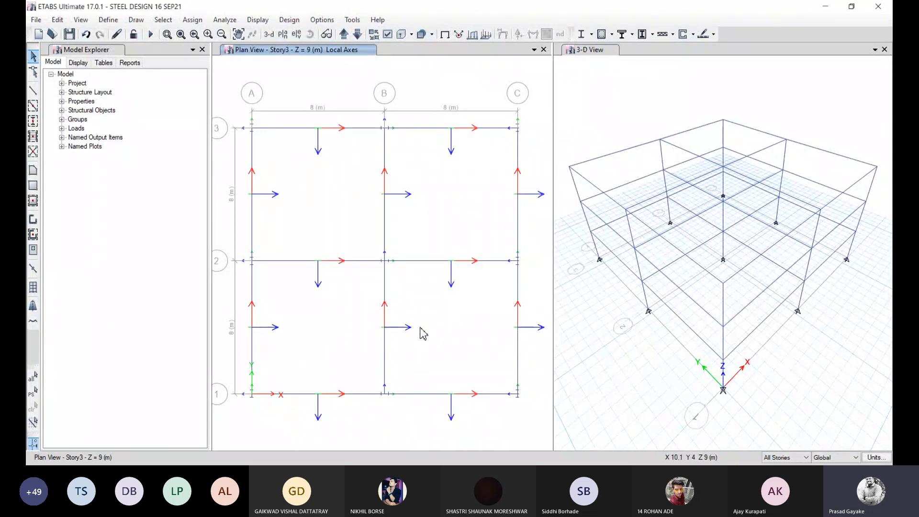
Step: Quick-draw three pinned secondary beams parallel to Y in each of the four bays, using the AUTO COMPOSITE SECONDARY property, on all stories
{"action": "left_click", "coordinate": [34, 137]}
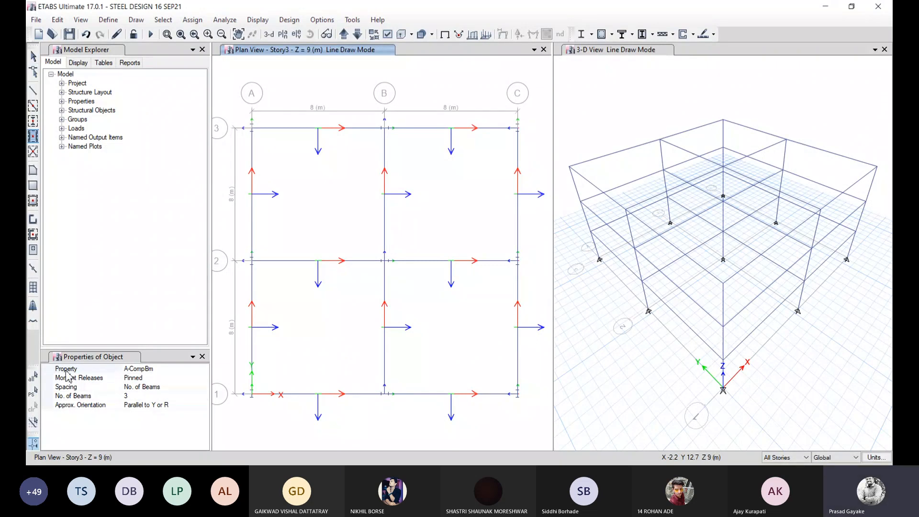
{"action": "left_click", "coordinate": [205, 370]}
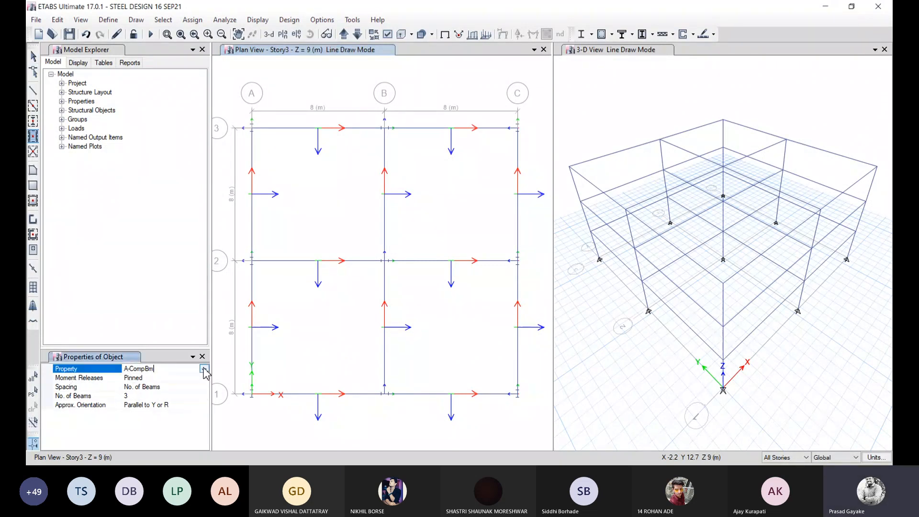
{"action": "left_click", "coordinate": [204, 369]}
{"action": "scroll", "coordinate": [163, 401], "scroll_direction": "down", "scroll_amount": 2}
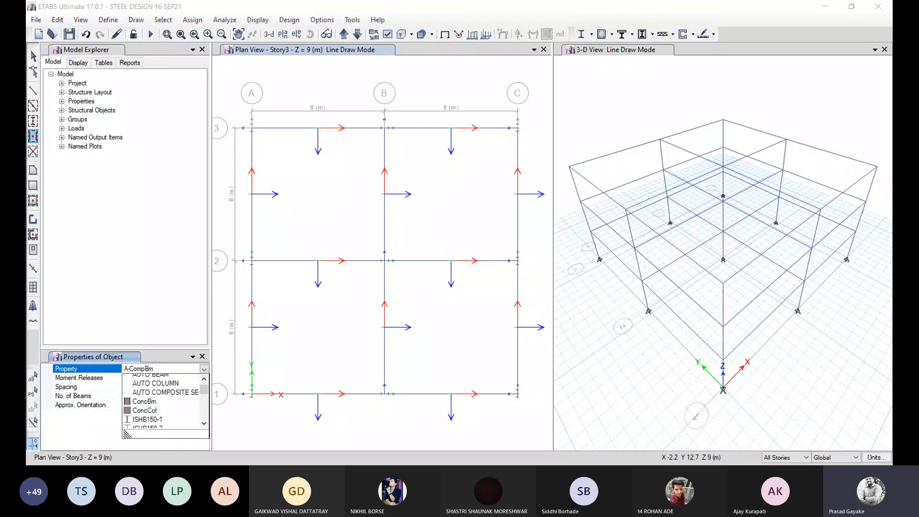
{"action": "scroll", "coordinate": [163, 401], "scroll_direction": "up", "scroll_amount": 1}
{"action": "left_click", "coordinate": [163, 405]}
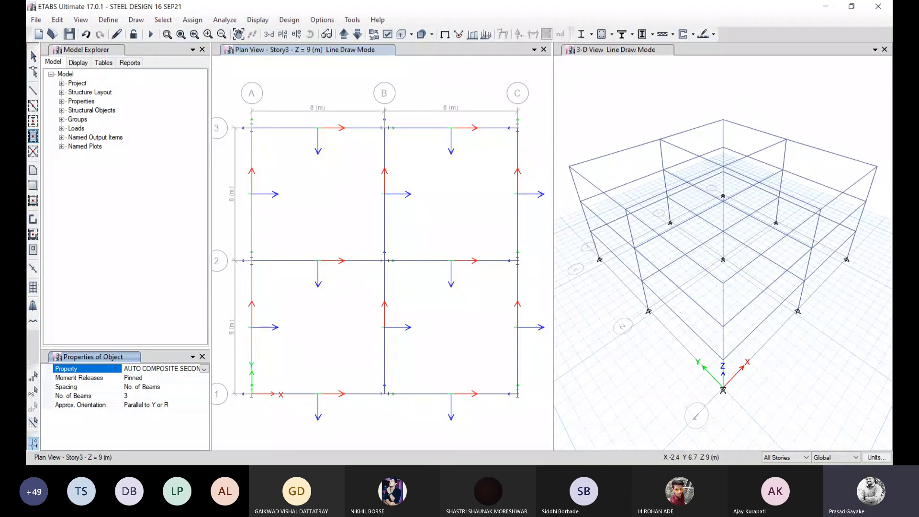
{"action": "left_click", "coordinate": [310, 221]}
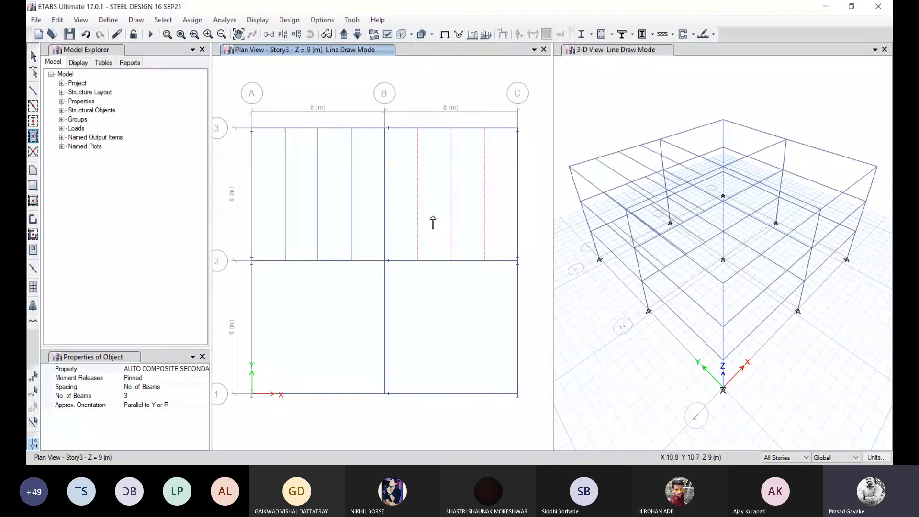
{"action": "left_click", "coordinate": [433, 222]}
{"action": "left_click", "coordinate": [334, 305]}
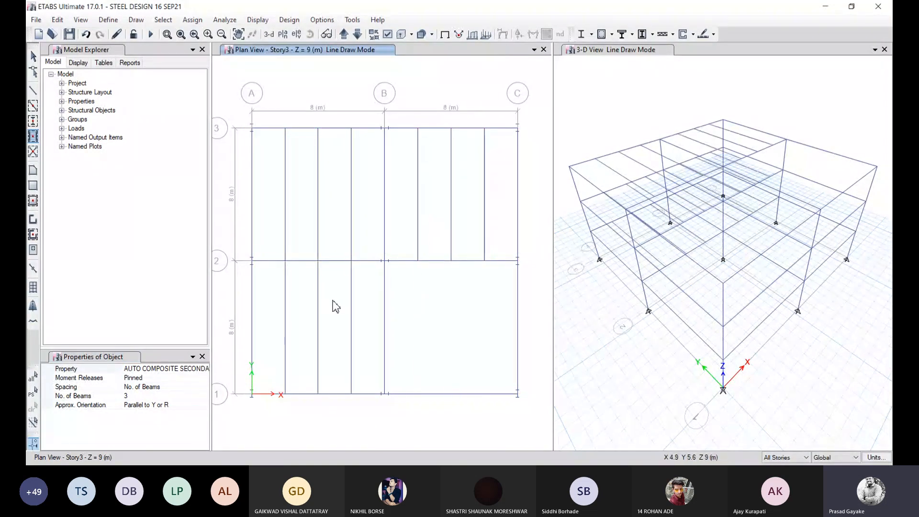
{"action": "left_click", "coordinate": [444, 309]}
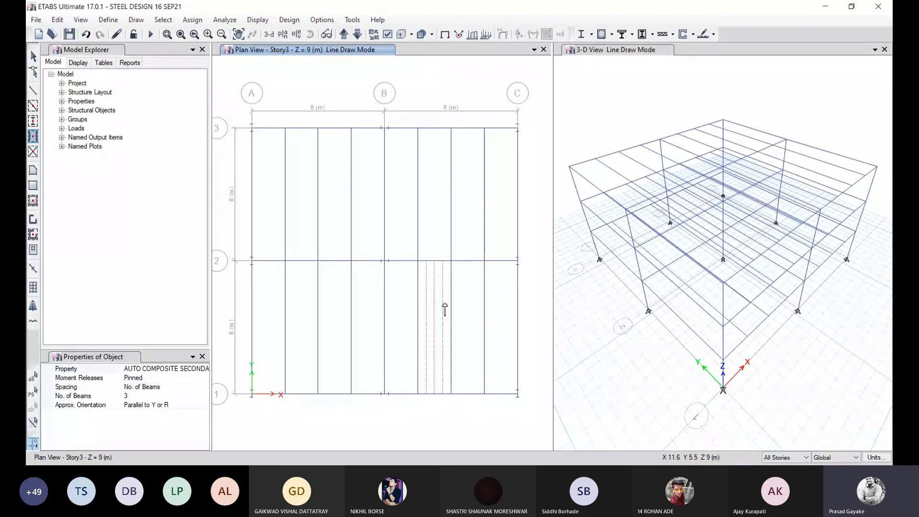
{"action": "key", "text": "Escape"}
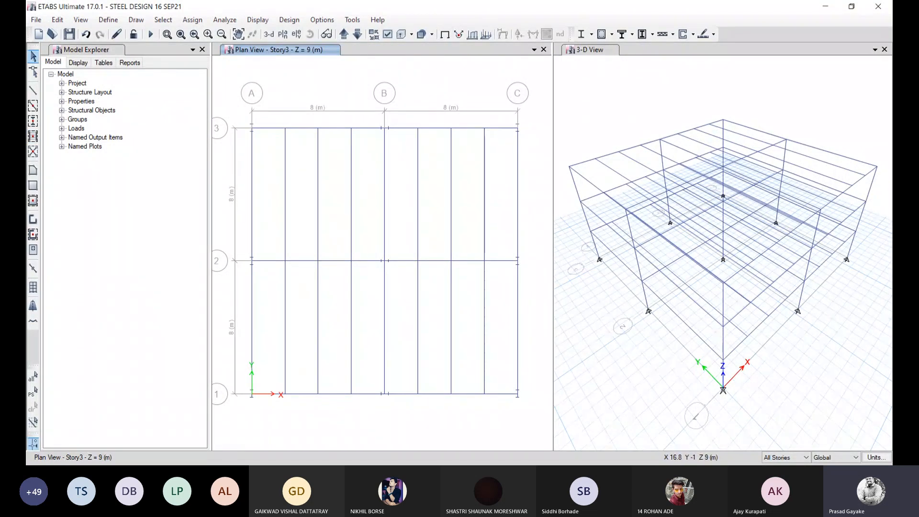
Step: Draw a rectangular floor with the Deck80 property from grid point A3 to grid point C1 on all stories
{"action": "left_click", "coordinate": [32, 186]}
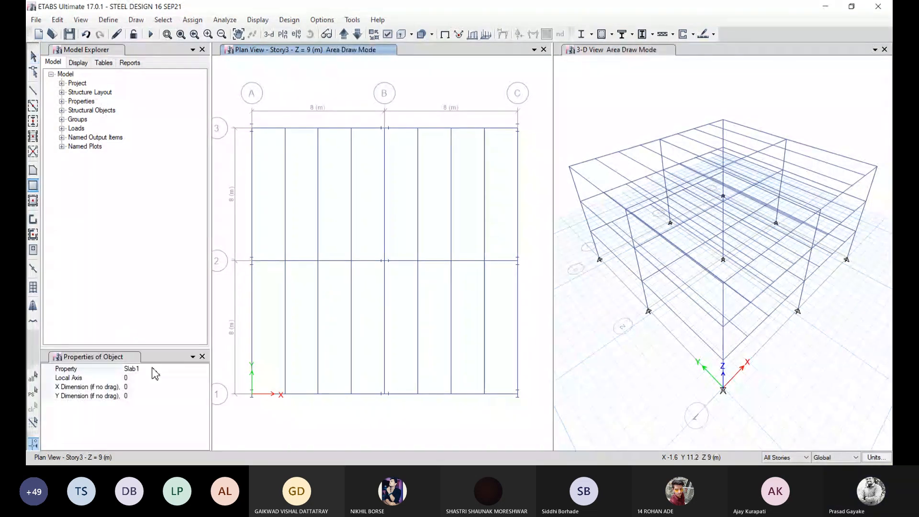
{"action": "left_click", "coordinate": [204, 369]}
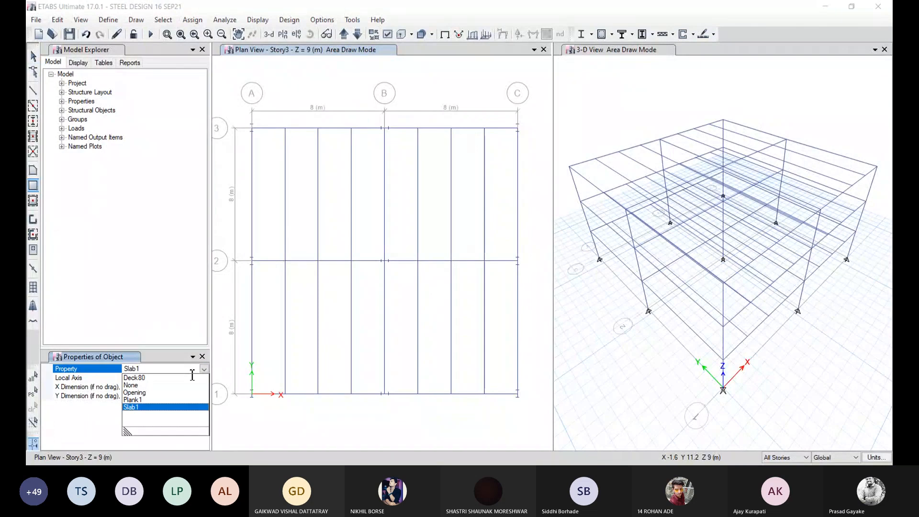
{"action": "left_click", "coordinate": [134, 377]}
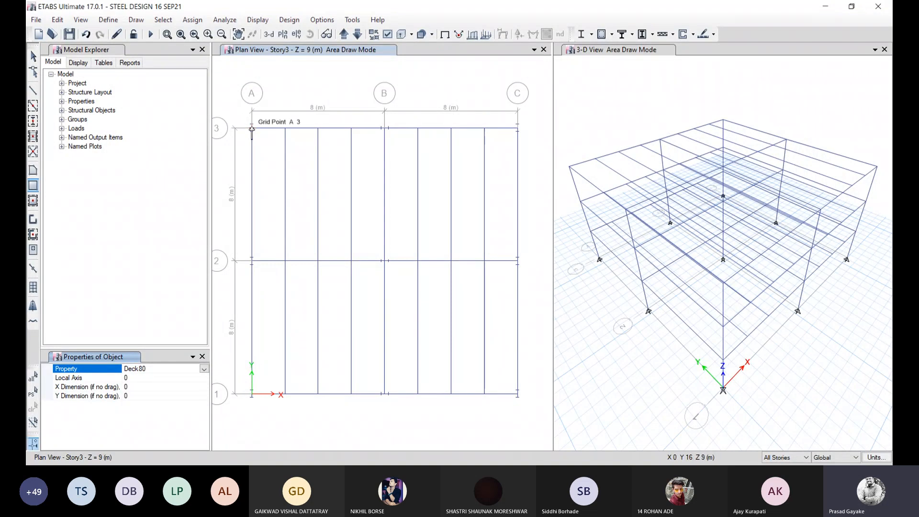
{"action": "left_click_drag", "start_coordinate": [252, 129], "coordinate": [517, 394]}
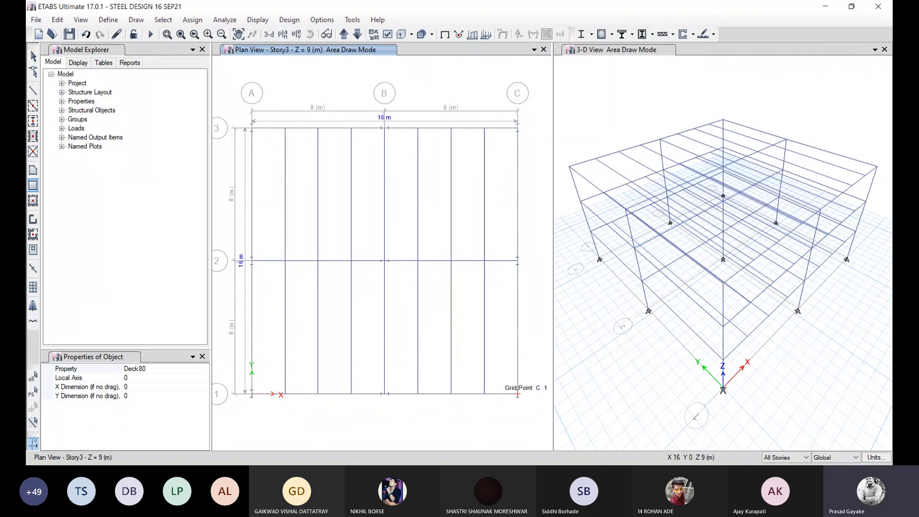
{"action": "left_click_drag", "start_coordinate": [517, 394], "coordinate": [517, 393]}
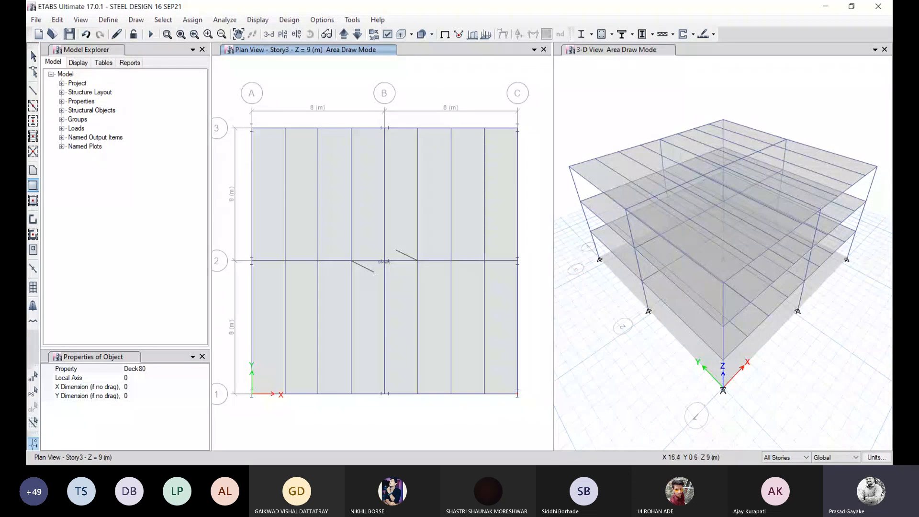
Step: Display extruded frames and extruded shells in the plan view
{"action": "left_click", "coordinate": [387, 34]}
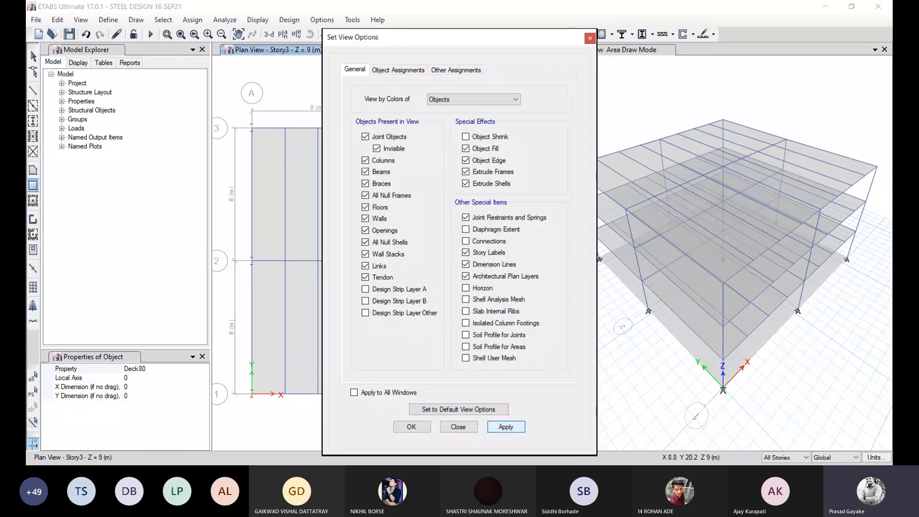
{"action": "left_click", "coordinate": [506, 427]}
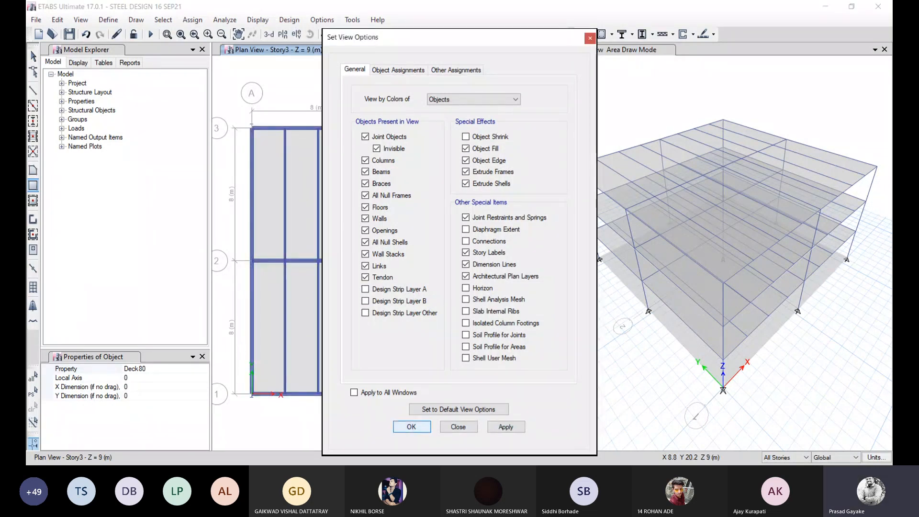
{"action": "left_click", "coordinate": [411, 426]}
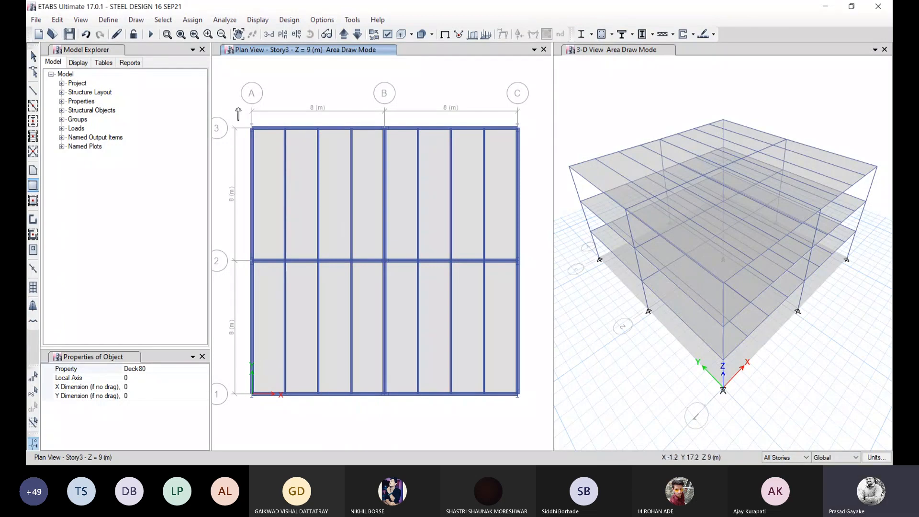
Step: Display extruded frames and shells in the 3-D view, apply the view options to all windows, and leave area drawing
{"action": "left_click", "coordinate": [603, 50]}
{"action": "left_click", "coordinate": [387, 35]}
{"action": "left_click", "coordinate": [481, 171]}
{"action": "left_click", "coordinate": [484, 183]}
{"action": "left_click", "coordinate": [354, 392]}
{"action": "left_click", "coordinate": [506, 426]}
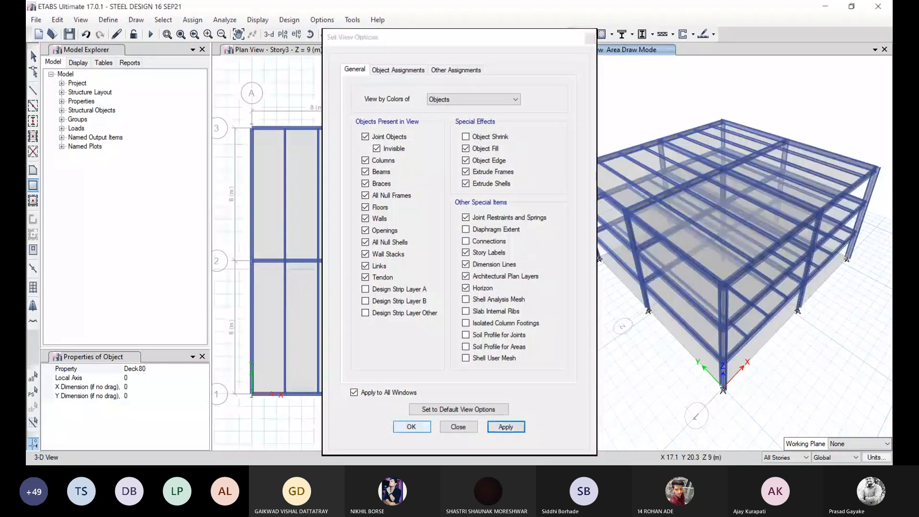
{"action": "left_click", "coordinate": [411, 426]}
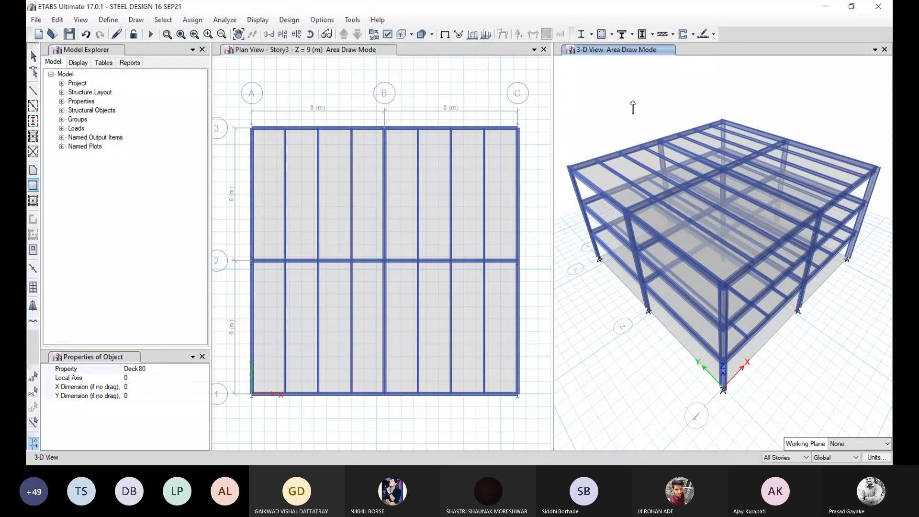
{"action": "key", "text": "Escape"}
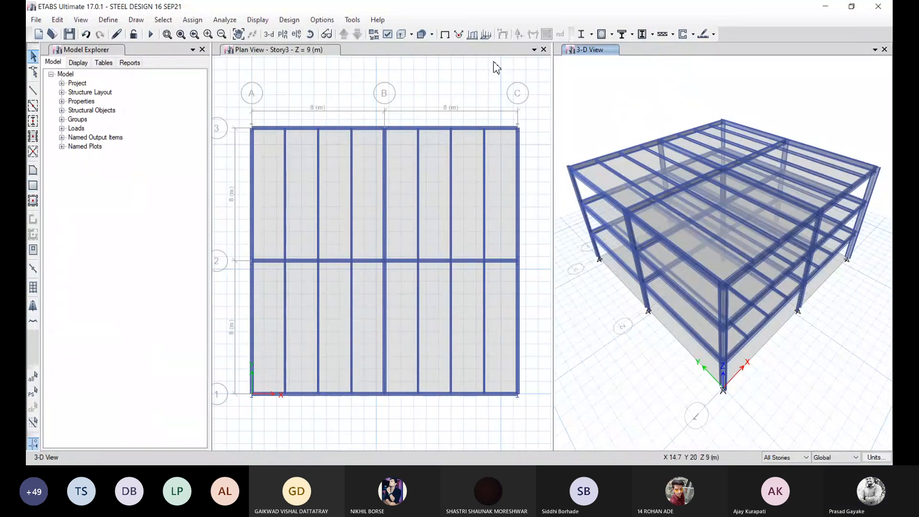
Step: Turn off the extruded frame and shell display in all windows
{"action": "left_click", "coordinate": [388, 37]}
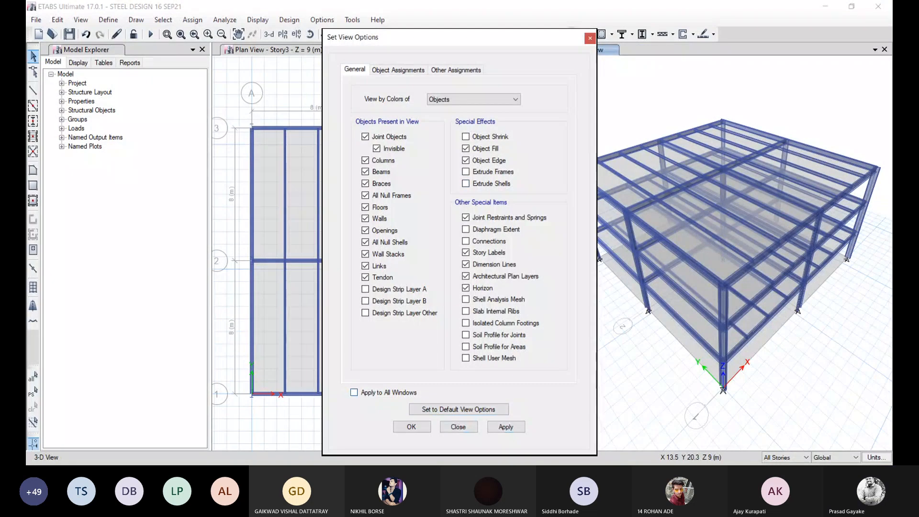
{"action": "left_click", "coordinate": [354, 393]}
{"action": "left_click", "coordinate": [506, 426]}
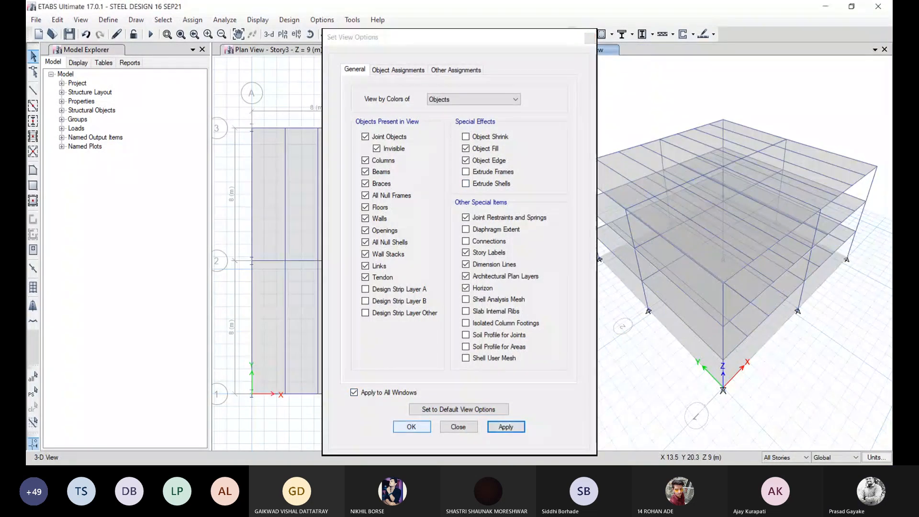
{"action": "left_click", "coordinate": [411, 426]}
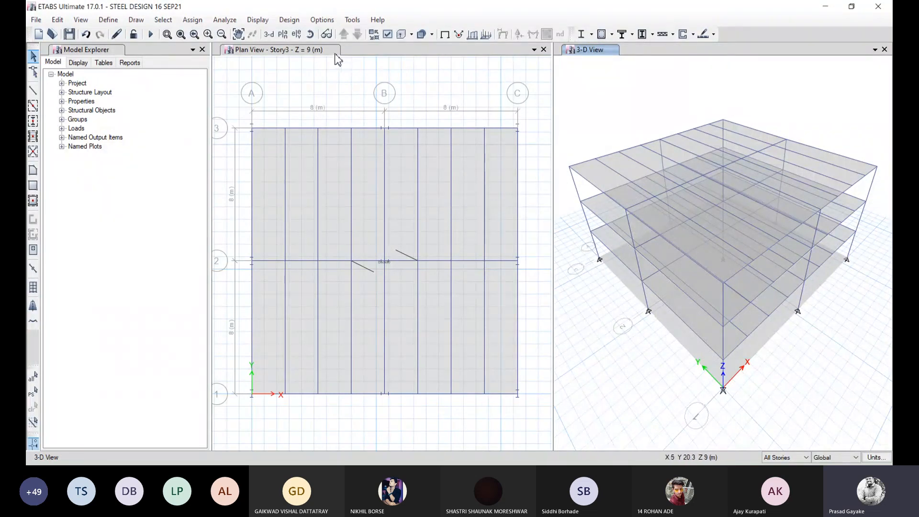
Step: Delete only the deck at the Base level, limiting the edit to One Story and undoing any removal of the upper decks
{"action": "left_click", "coordinate": [309, 53]}
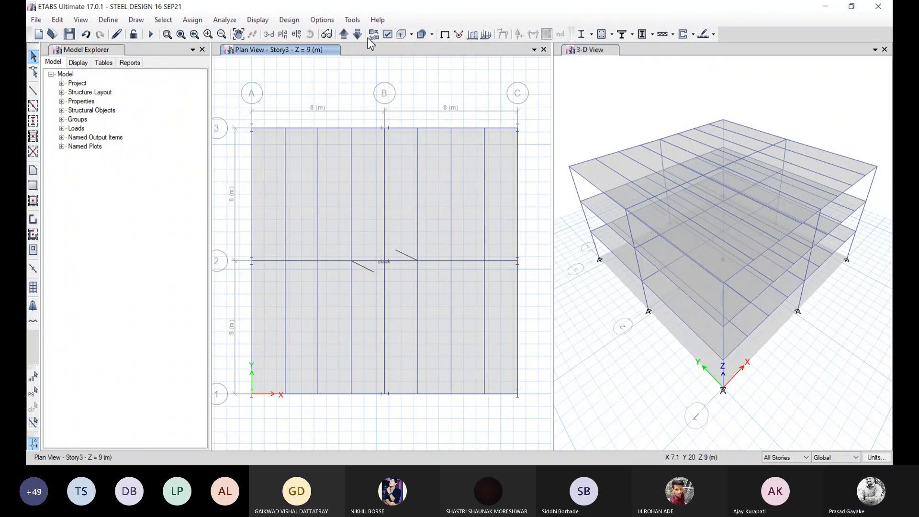
{"action": "left_click", "coordinate": [343, 36]}
{"action": "left_click", "coordinate": [361, 209]}
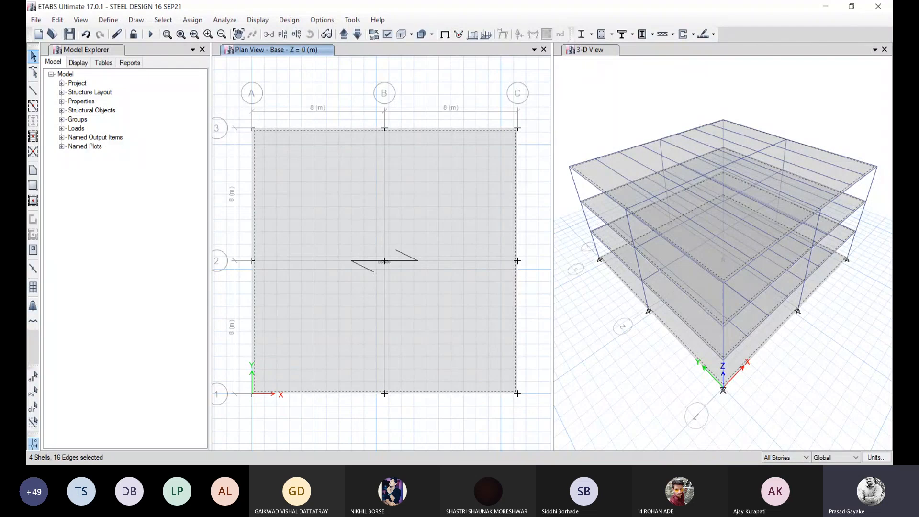
{"action": "left_click", "coordinate": [786, 458]}
{"action": "left_click", "coordinate": [778, 467]}
{"action": "key", "text": "Delete"}
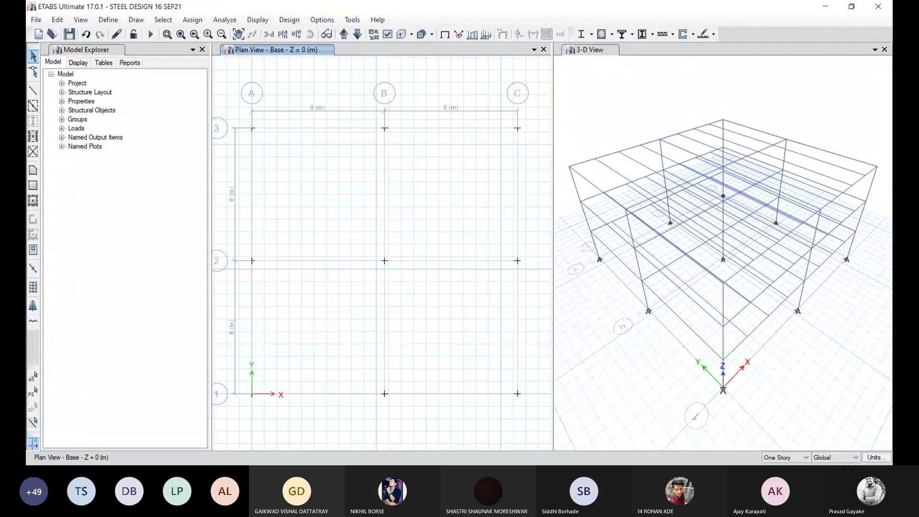
{"action": "key", "text": "ctrl+z"}
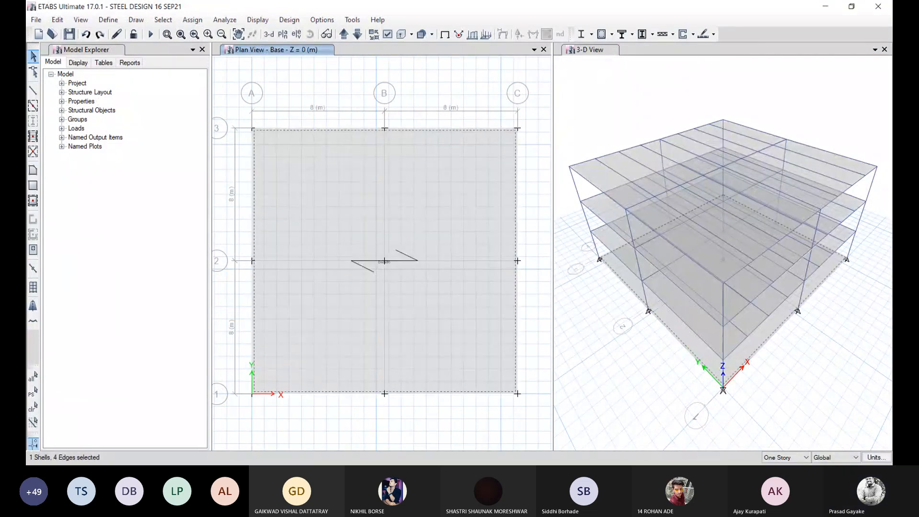
{"action": "key", "text": "Delete"}
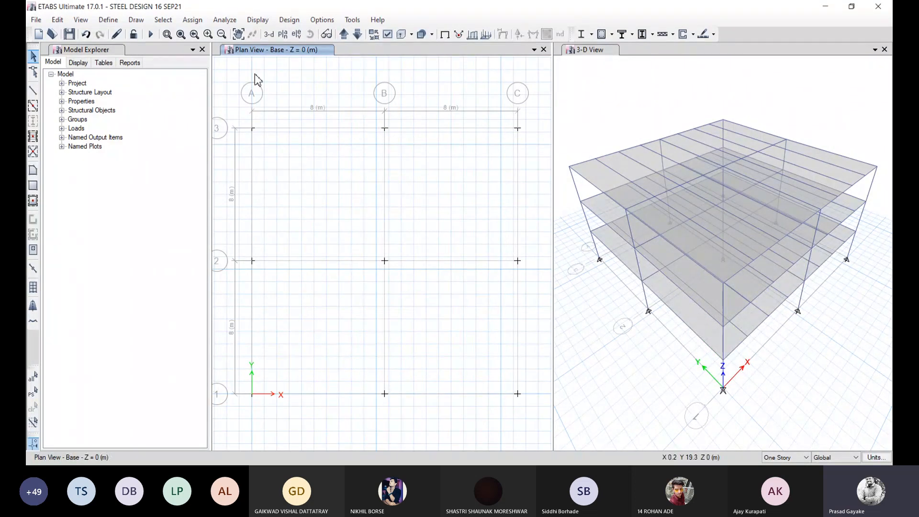
Step: Assign fixed restraints, with all translations and rotations restrained, to all nine joints at the Base level
{"action": "left_click_drag", "start_coordinate": [242, 102], "coordinate": [530, 405]}
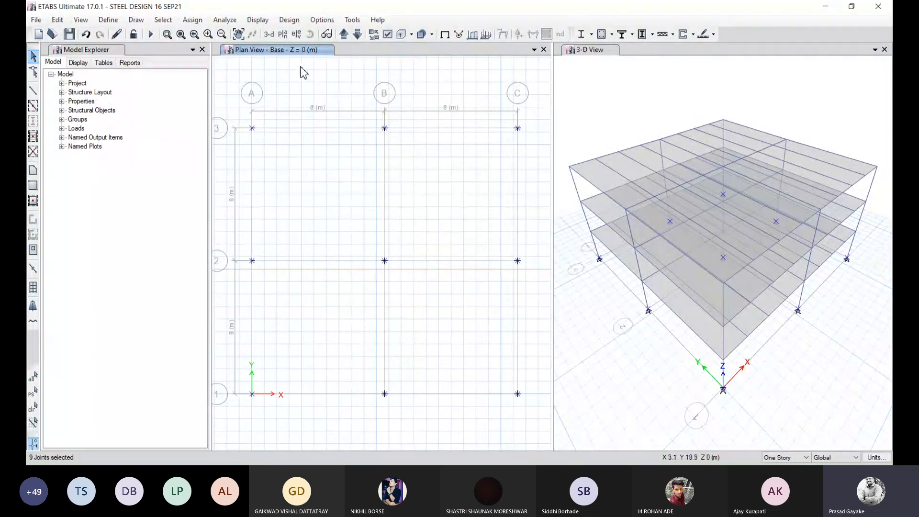
{"action": "left_click", "coordinate": [200, 21]}
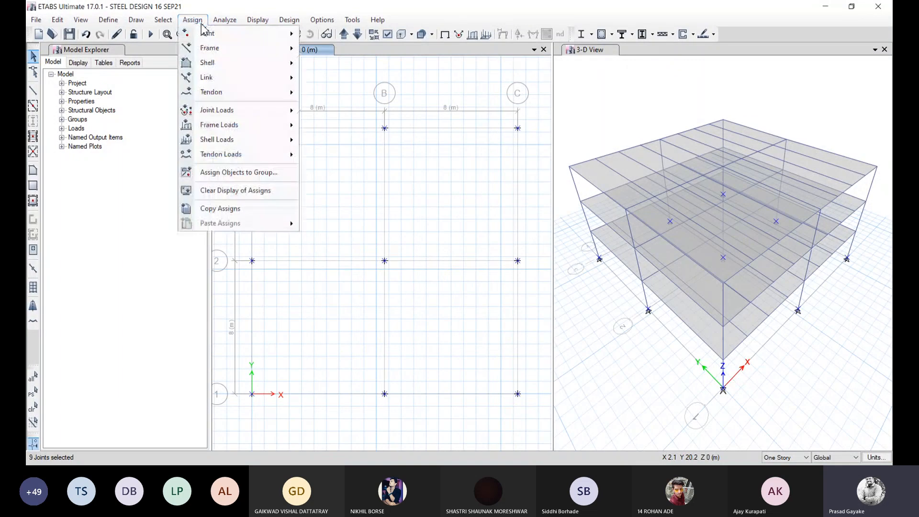
{"action": "mouse_move", "coordinate": [211, 34]}
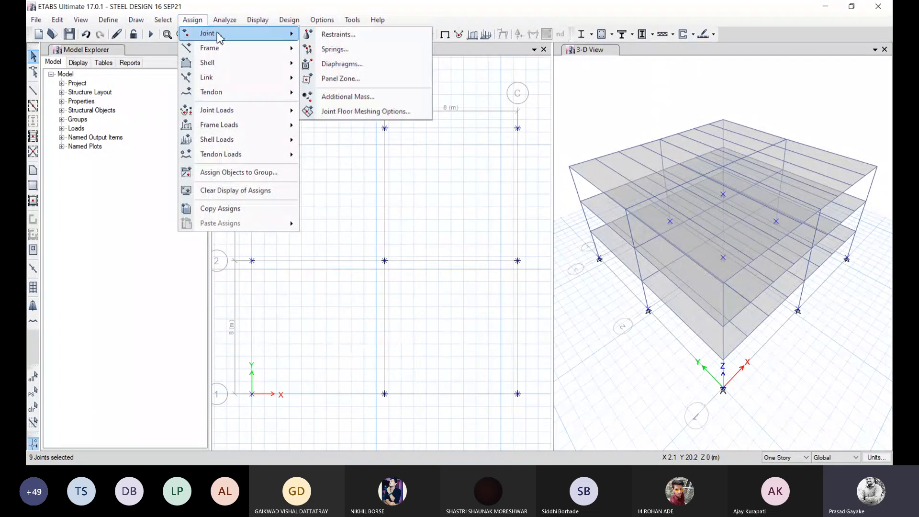
{"action": "left_click", "coordinate": [328, 37]}
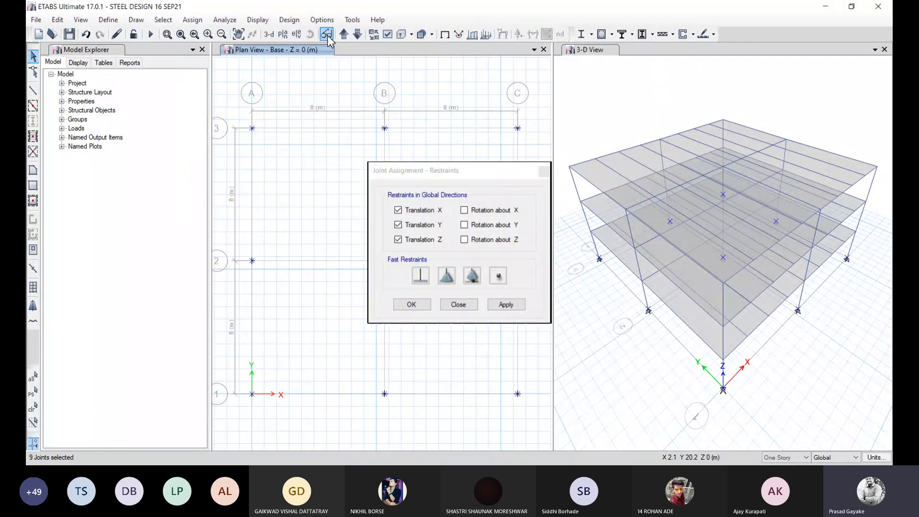
{"action": "left_click", "coordinate": [421, 276]}
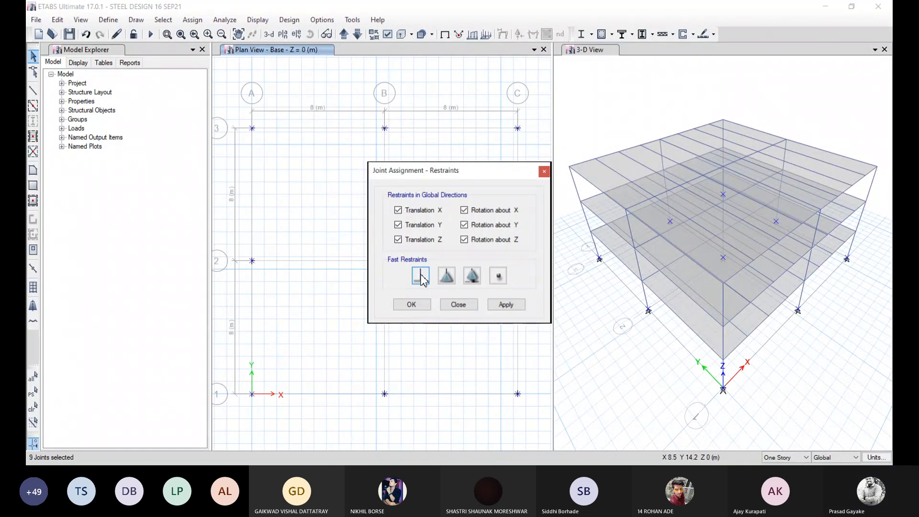
{"action": "left_click", "coordinate": [506, 305]}
{"action": "left_click", "coordinate": [410, 305]}
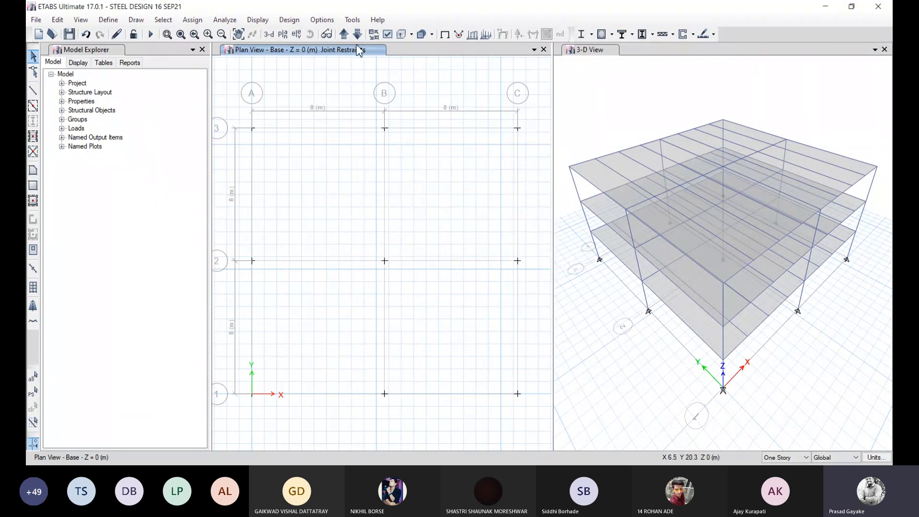
Step: Step the plan view through the levels to Story3 and set the story editing scope to All Stories
{"action": "left_click", "coordinate": [343, 34]}
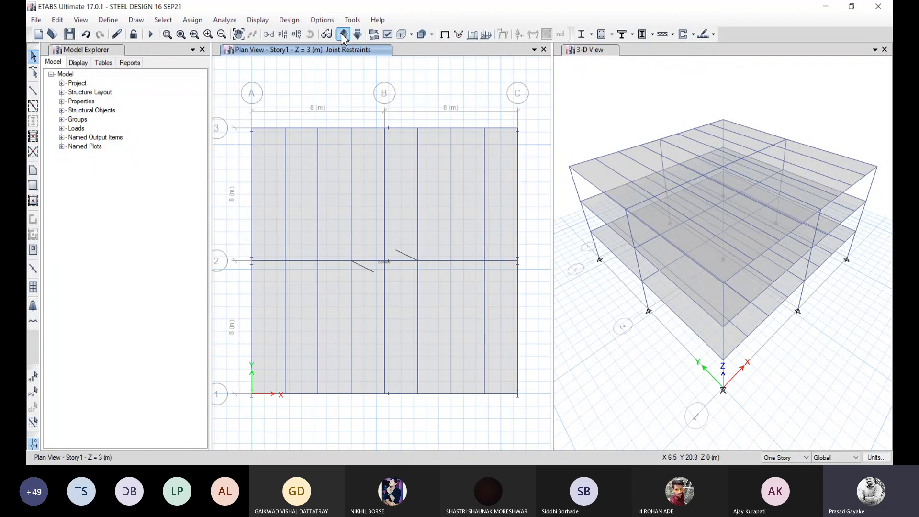
{"action": "left_click", "coordinate": [342, 34]}
{"action": "left_click", "coordinate": [342, 34]}
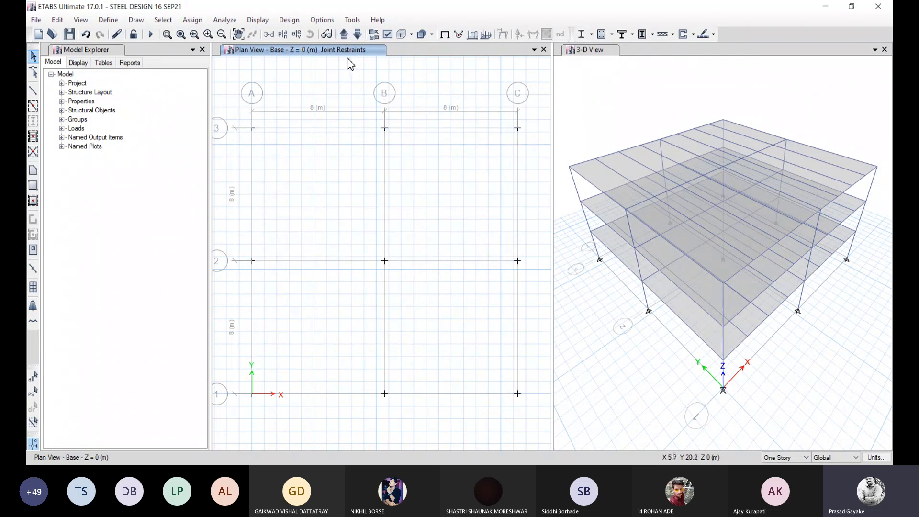
{"action": "left_click", "coordinate": [343, 34]}
{"action": "left_click", "coordinate": [355, 34]}
{"action": "left_click", "coordinate": [357, 34]}
{"action": "left_click", "coordinate": [786, 458]}
{"action": "left_click", "coordinate": [779, 440]}
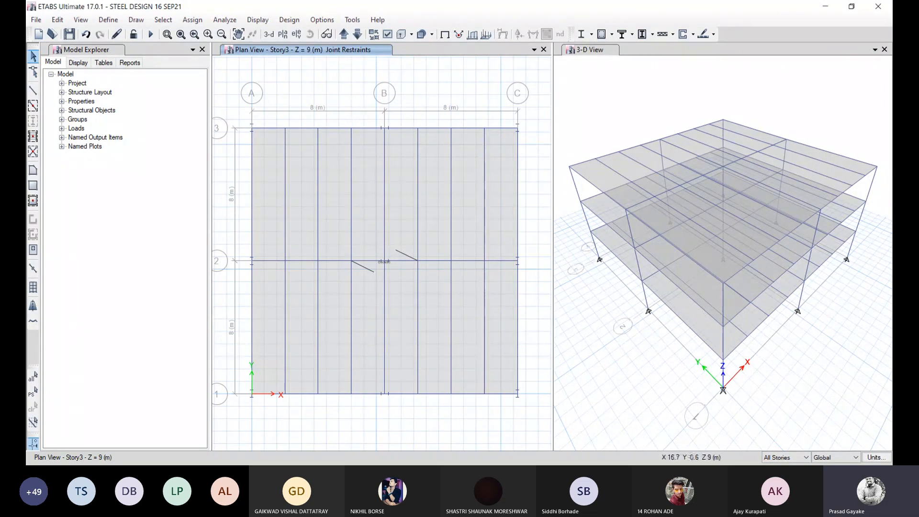
Step: Add a load pattern named Super Dead with the type Super Dead
{"action": "left_click", "coordinate": [111, 23]}
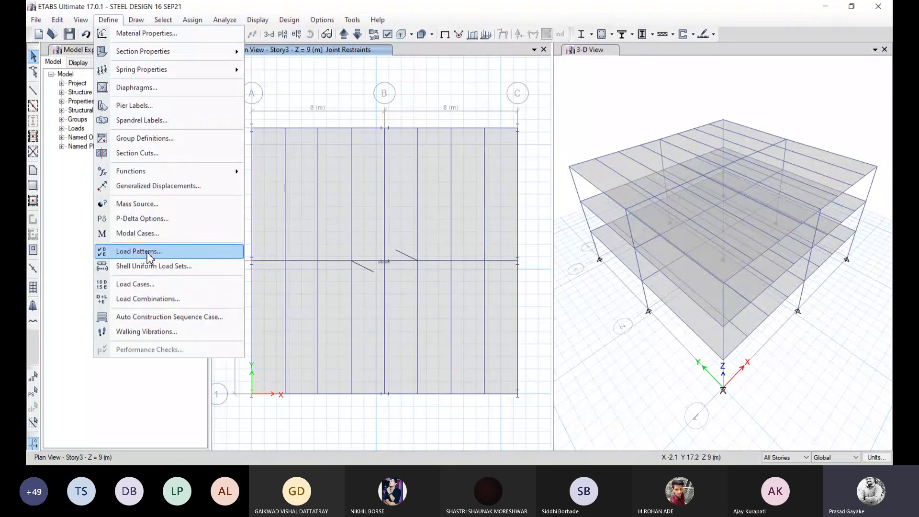
{"action": "left_click", "coordinate": [146, 253]}
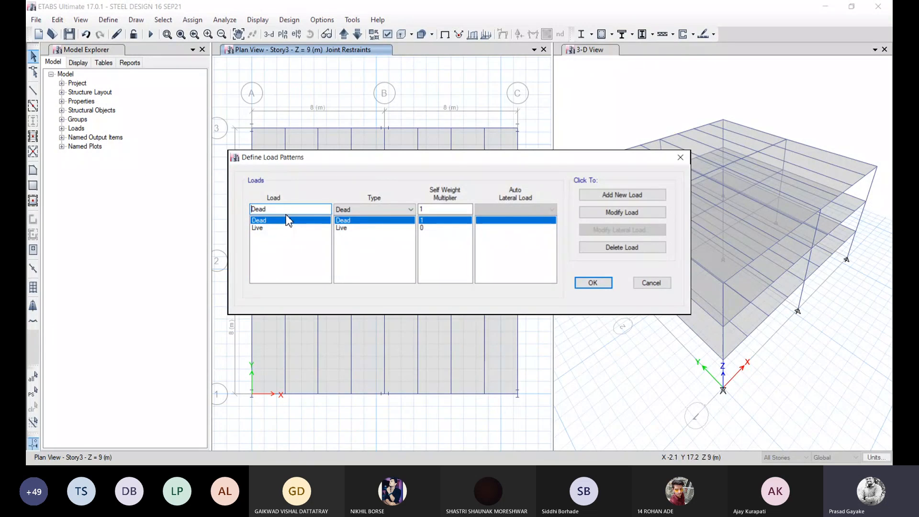
{"action": "left_click_drag", "start_coordinate": [302, 209], "coordinate": [251, 209]}
{"action": "key", "text": "BackSpace"}
{"action": "type", "text": "Super Dead"}
{"action": "left_click", "coordinate": [362, 209]}
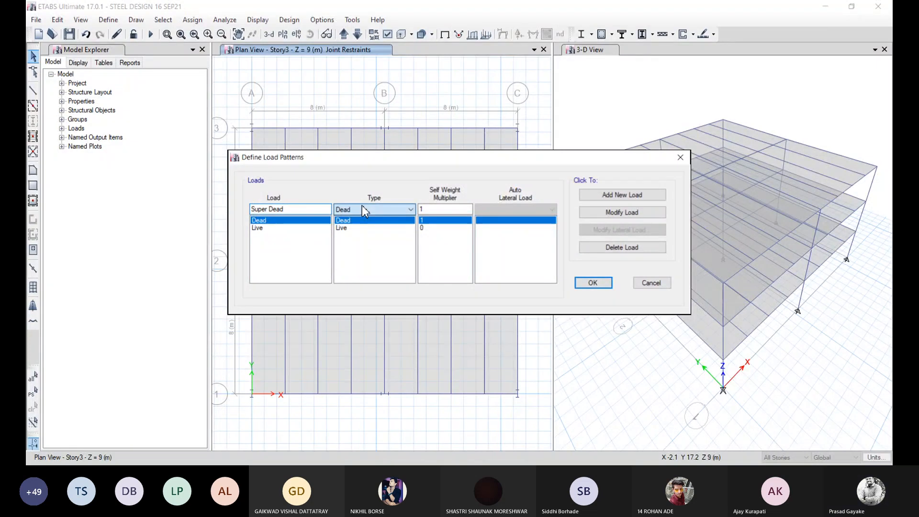
{"action": "left_click", "coordinate": [383, 227]}
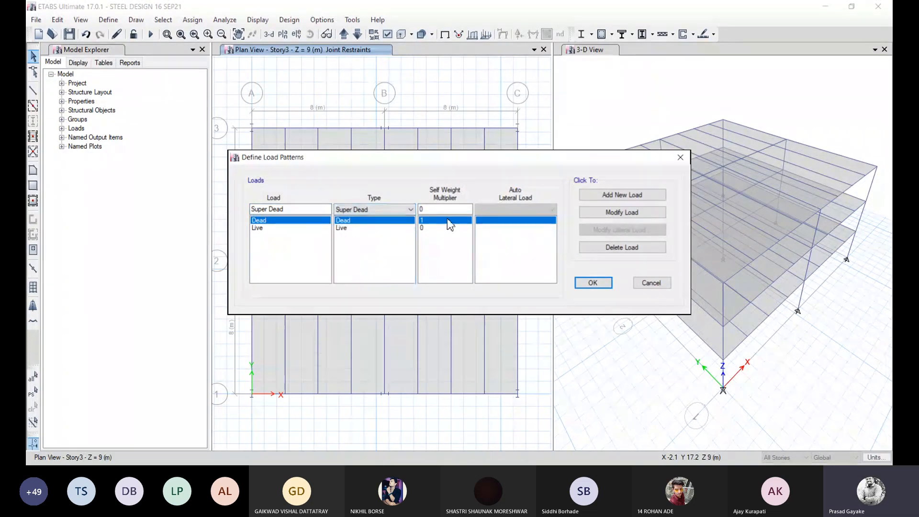
{"action": "left_click", "coordinate": [622, 195]}
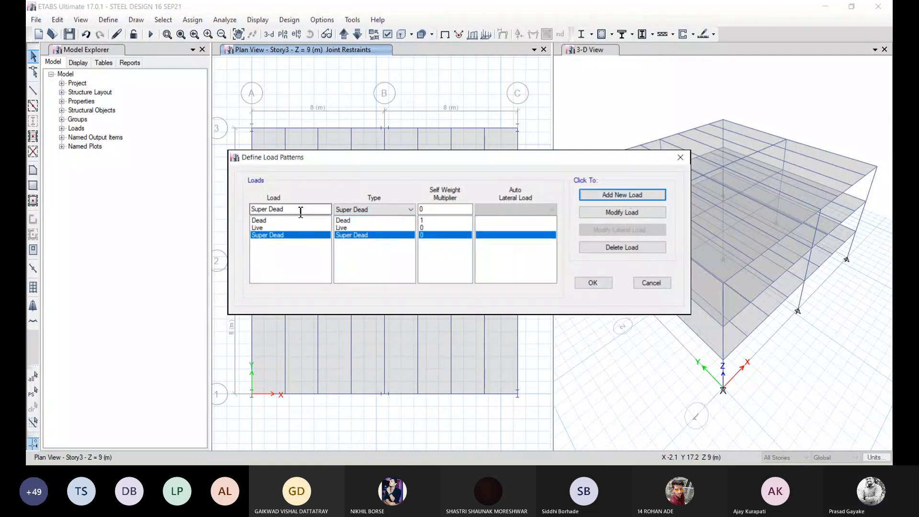
Step: Add a load pattern named Cladding, keeping the type Super Dead and self-weight multiplier 0
{"action": "left_click_drag", "start_coordinate": [302, 211], "coordinate": [214, 222]}
{"action": "key", "text": "BackSpace"}
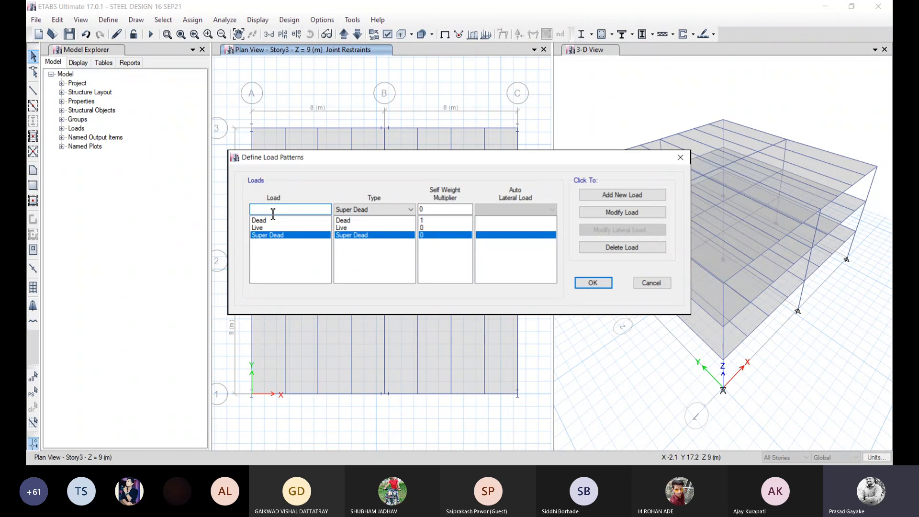
{"action": "type", "text": "Cladding"}
{"action": "left_click", "coordinate": [622, 196]}
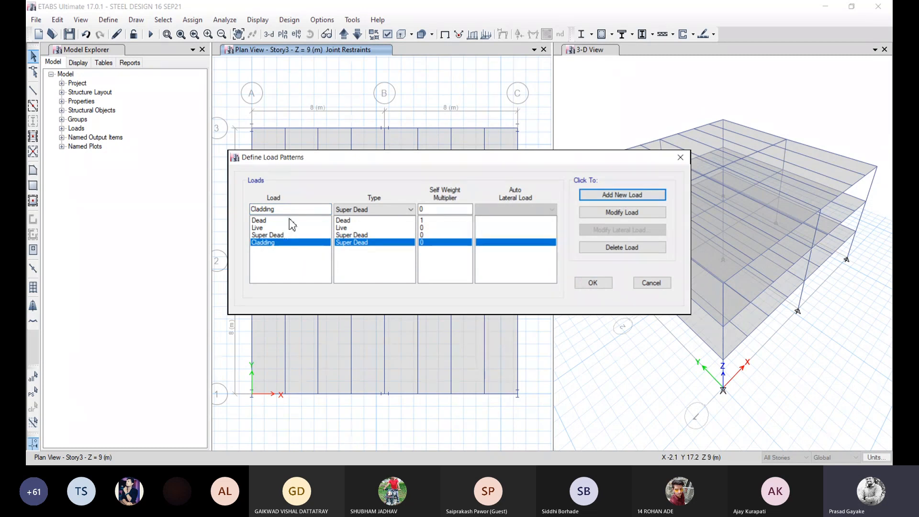
Step: Add a Seismic load pattern named EQ X with IS 1893:2016 as its auto lateral load
{"action": "left_click_drag", "start_coordinate": [293, 214], "coordinate": [247, 216]}
{"action": "type", "text": "E"}
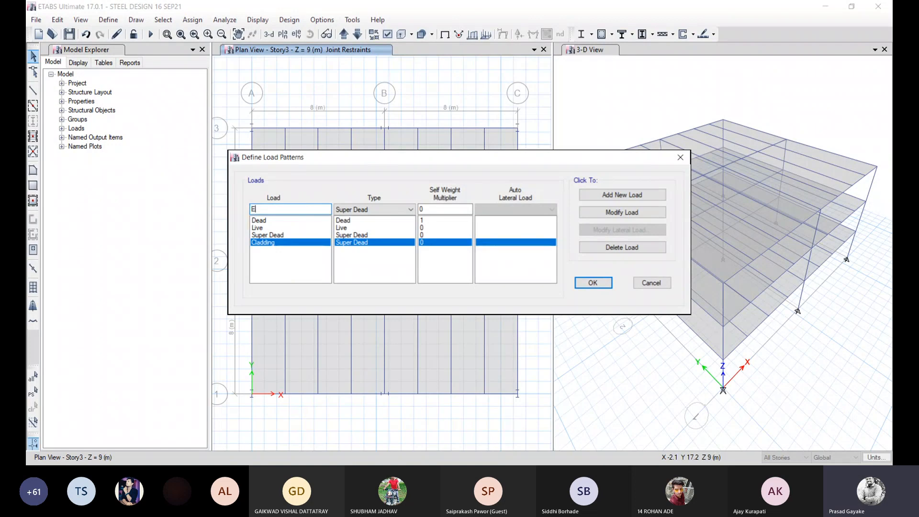
{"action": "type", "text": "Q X"}
{"action": "left_click", "coordinate": [341, 211]}
{"action": "left_click", "coordinate": [364, 260]}
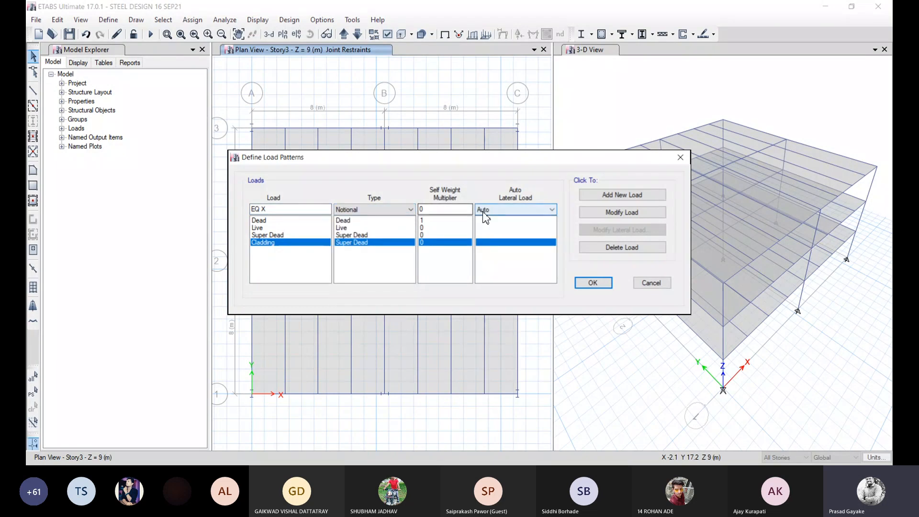
{"action": "left_click", "coordinate": [484, 210]}
{"action": "left_click", "coordinate": [484, 218]}
{"action": "left_click", "coordinate": [383, 210]}
{"action": "left_click", "coordinate": [376, 263]}
{"action": "left_click", "coordinate": [493, 211]}
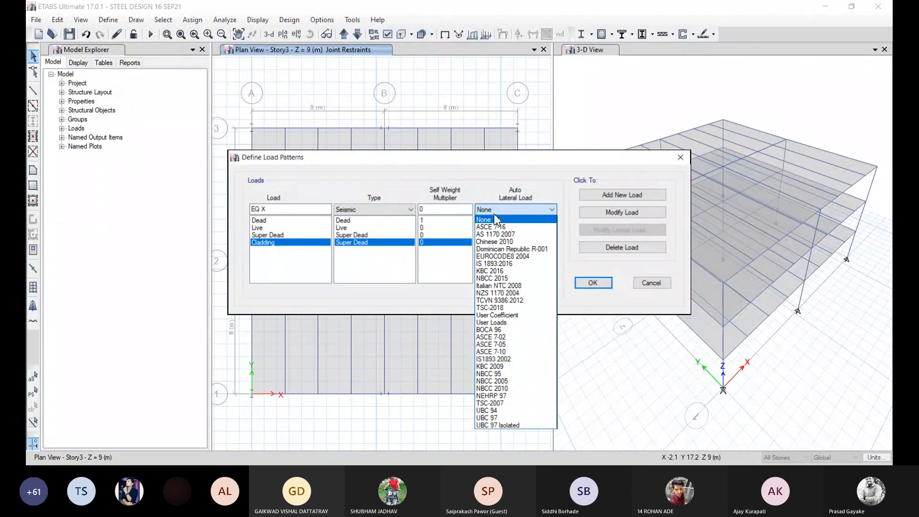
{"action": "left_click", "coordinate": [510, 264]}
{"action": "left_click", "coordinate": [622, 195]}
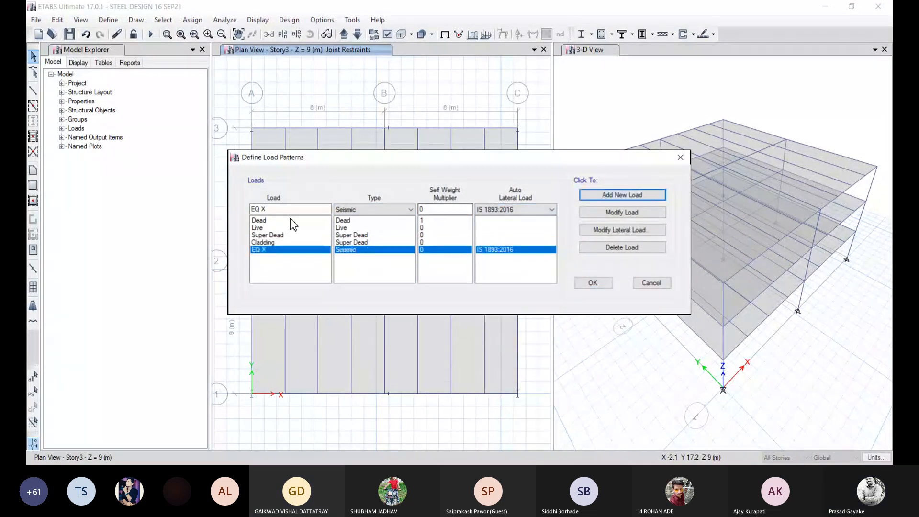
Step: Add a second Seismic load pattern named EQ Y, also using IS 1893:2016
{"action": "left_click", "coordinate": [290, 213]}
{"action": "key", "text": "BackSpace"}
{"action": "type", "text": "Y"}
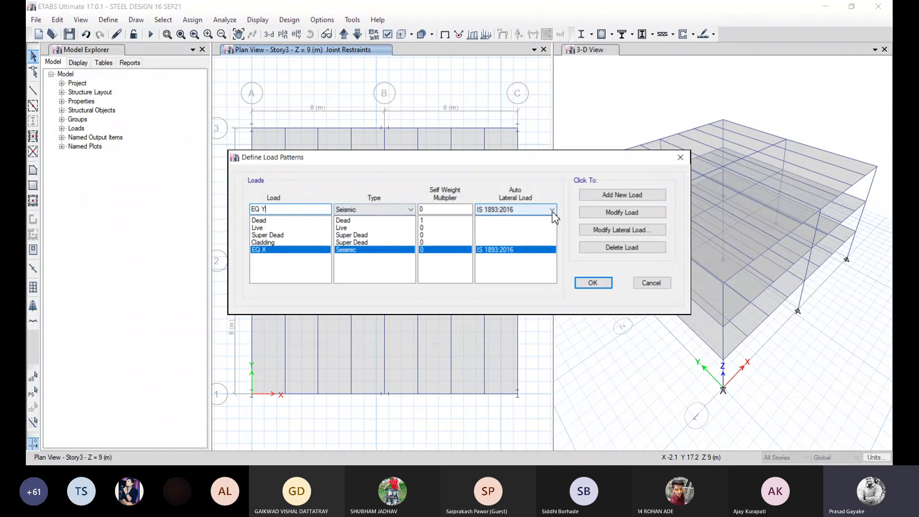
{"action": "left_click", "coordinate": [589, 193]}
Step: Add a Wind load pattern named W X with self-weight multiplier 0 and Indian IS 875:2015 as its auto lateral load
{"action": "left_click_drag", "start_coordinate": [287, 209], "coordinate": [251, 209]}
{"action": "type", "text": "W X"}
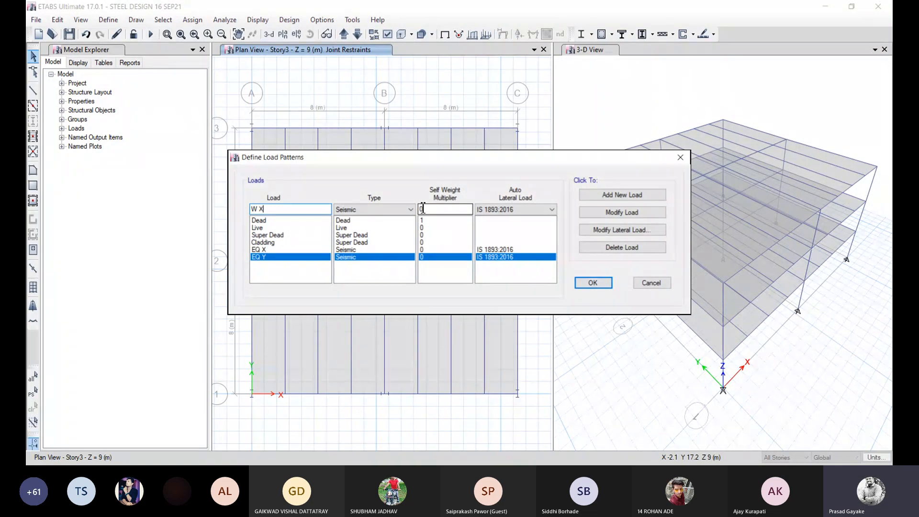
{"action": "key", "text": "BackSpace"}
{"action": "type", "text": "0"}
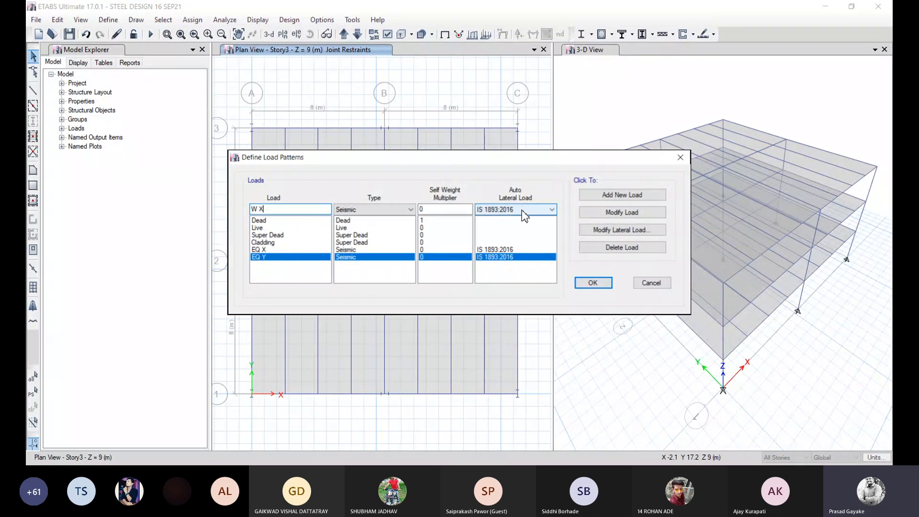
{"action": "left_click", "coordinate": [377, 210]}
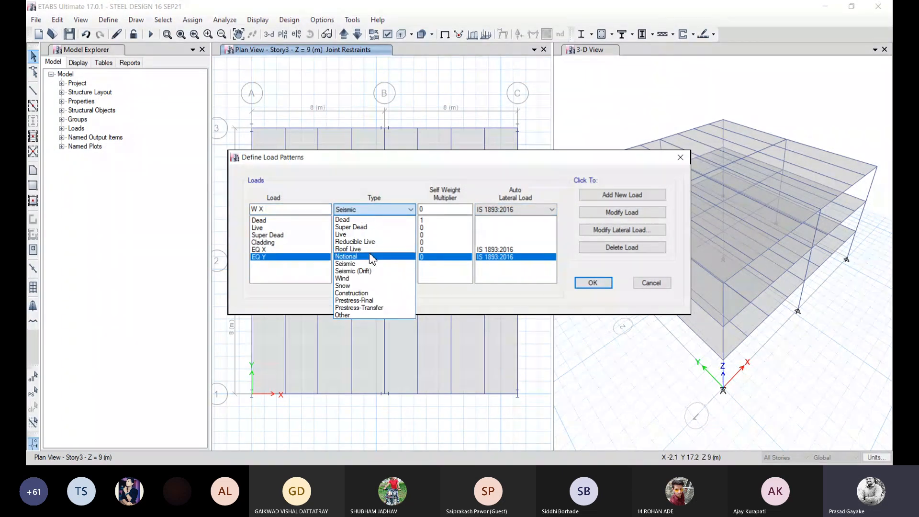
{"action": "left_click", "coordinate": [366, 279]}
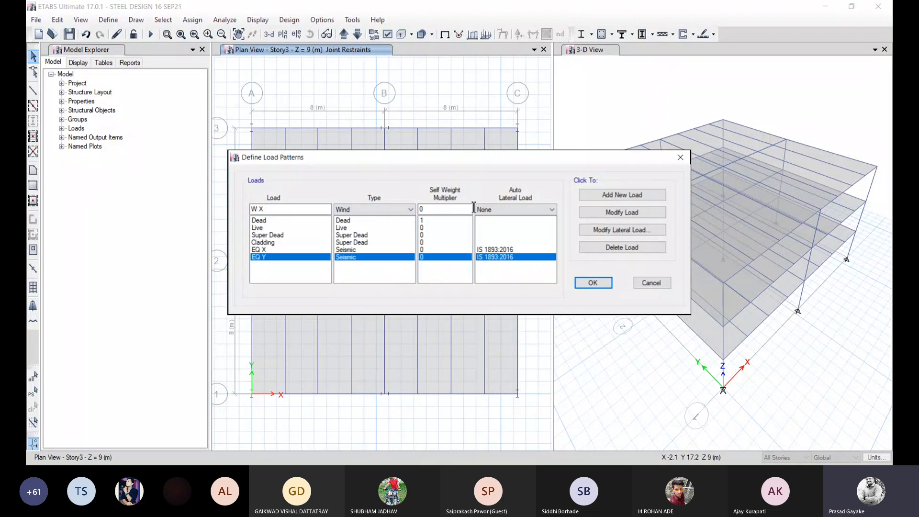
{"action": "left_click", "coordinate": [512, 209]}
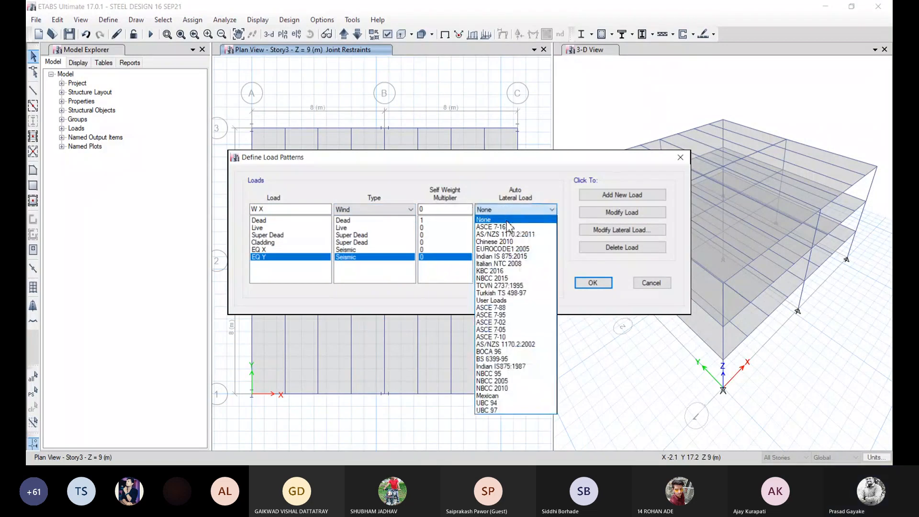
{"action": "left_click", "coordinate": [505, 258]}
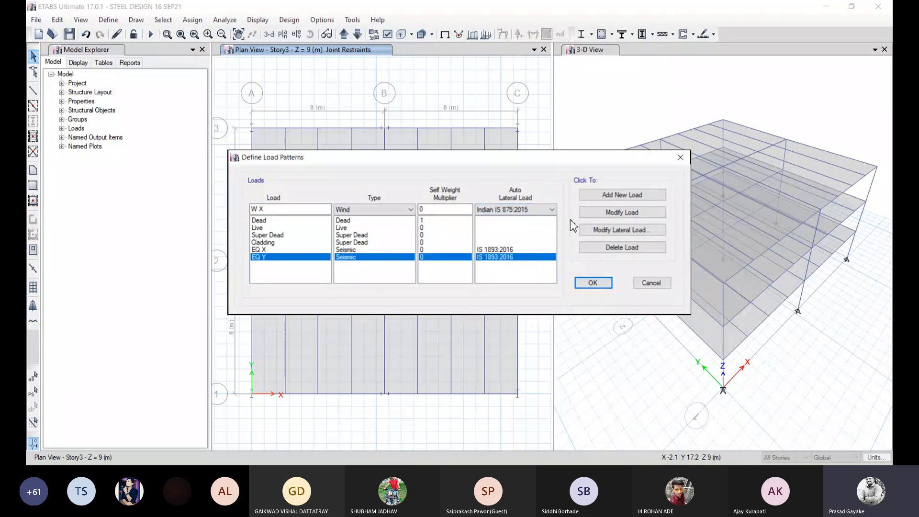
{"action": "left_click", "coordinate": [611, 195]}
Step: Add a second Wind load pattern named W Y, also using Indian IS 875:2015
{"action": "left_click", "coordinate": [304, 208]}
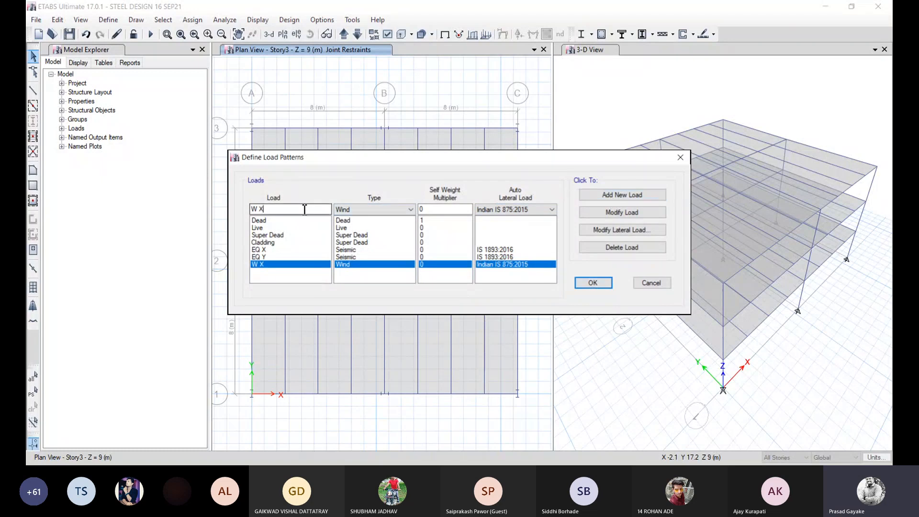
{"action": "key", "text": "BackSpace"}
{"action": "type", "text": "Y"}
{"action": "left_click", "coordinate": [585, 197]}
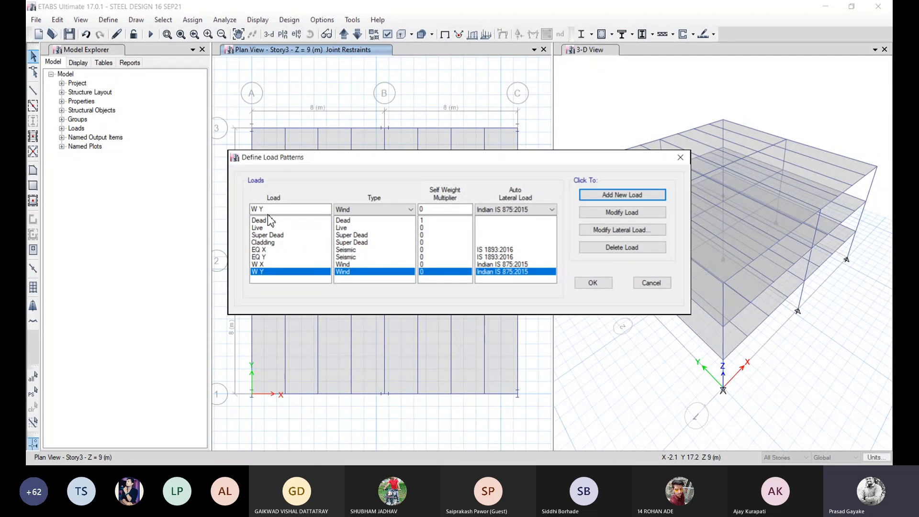
Step: Restrict the EQ X seismic loading to X Dir only, excluding all eccentricity and Y direction cases
{"action": "left_click", "coordinate": [258, 250]}
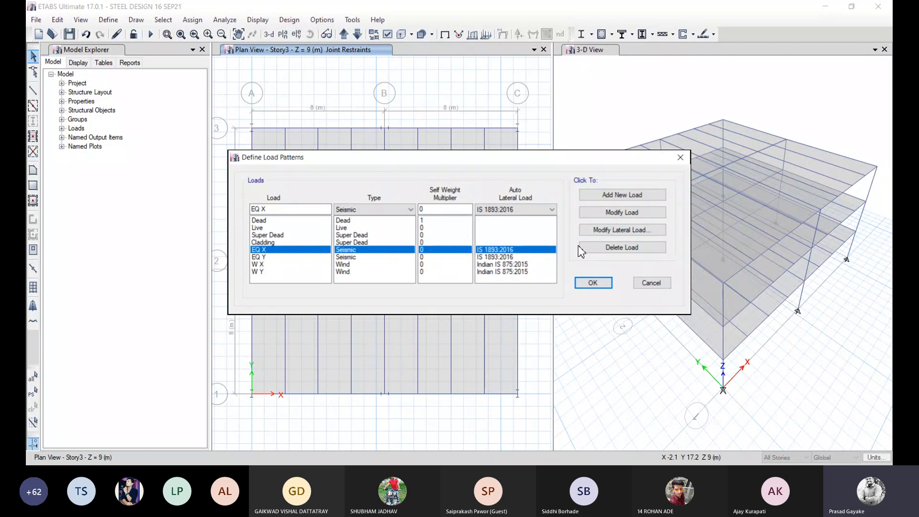
{"action": "left_click", "coordinate": [609, 231]}
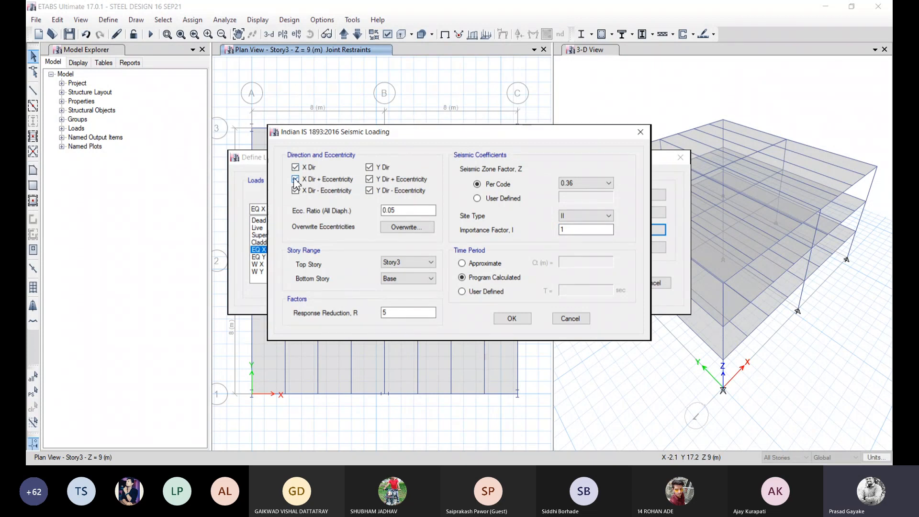
{"action": "left_click", "coordinate": [295, 180]}
{"action": "left_click", "coordinate": [295, 190]}
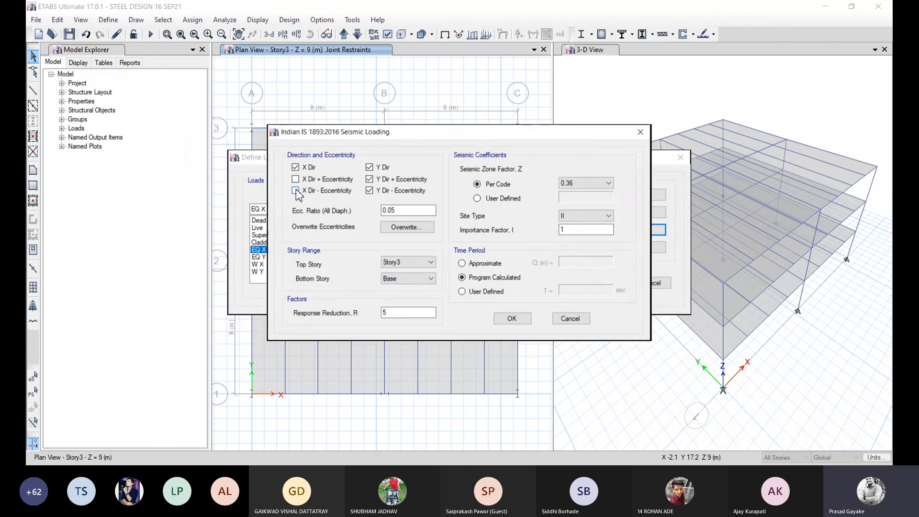
{"action": "left_click", "coordinate": [369, 190]}
{"action": "left_click", "coordinate": [369, 179]}
{"action": "left_click", "coordinate": [369, 167]}
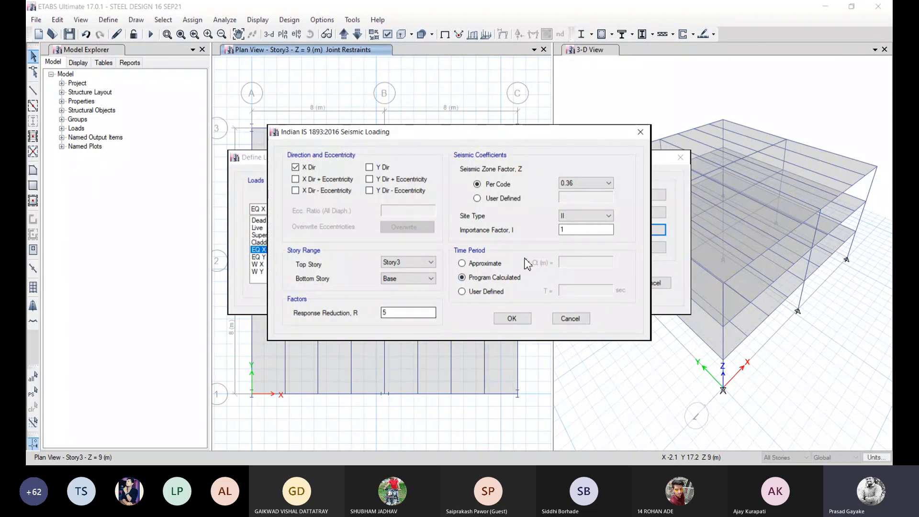
{"action": "left_click", "coordinate": [511, 320]}
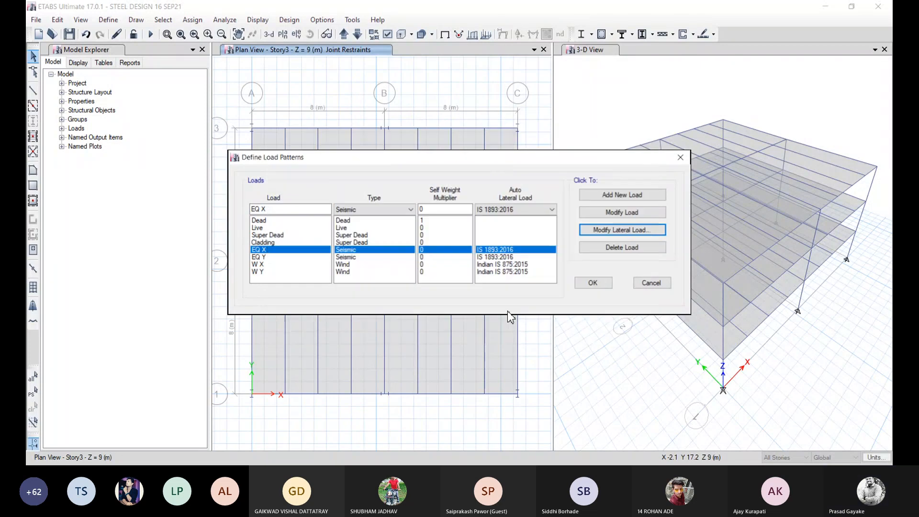
Step: Restrict the EQ Y seismic loading to Y Dir only, excluding the X direction and all eccentricity cases
{"action": "left_click", "coordinate": [269, 259]}
{"action": "left_click", "coordinate": [649, 232]}
{"action": "left_click", "coordinate": [295, 167]}
{"action": "left_click", "coordinate": [296, 179]}
{"action": "left_click", "coordinate": [307, 190]}
{"action": "left_click", "coordinate": [384, 180]}
{"action": "left_click", "coordinate": [384, 191]}
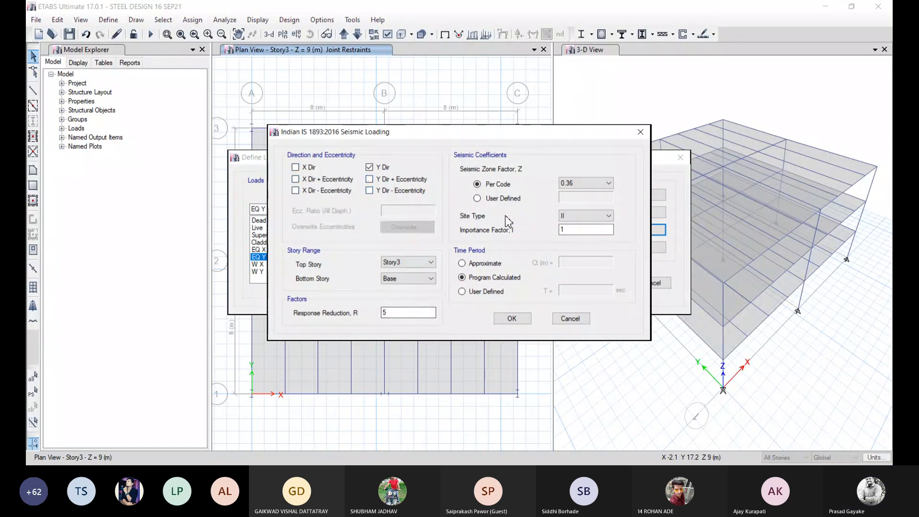
{"action": "left_click", "coordinate": [521, 320]}
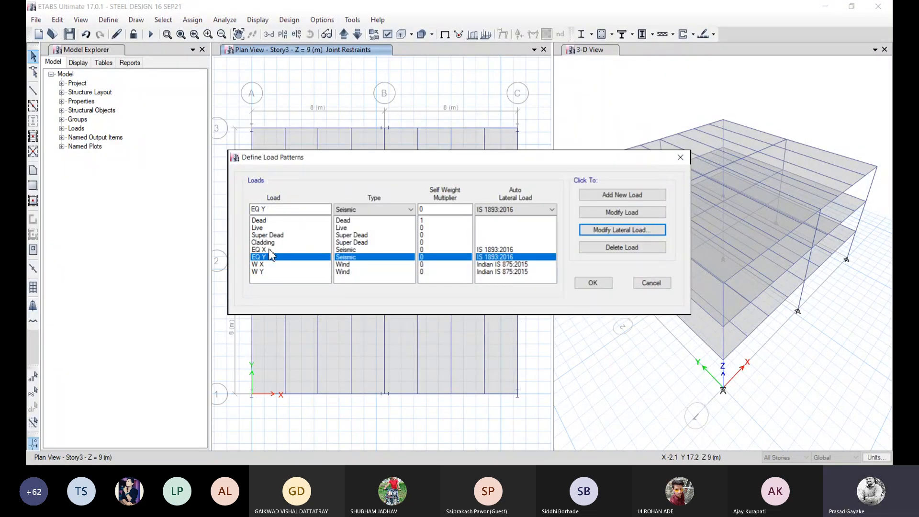
Step: Limit the W X wind load pattern's exposure direction angles to 0 deg only
{"action": "left_click", "coordinate": [343, 265]}
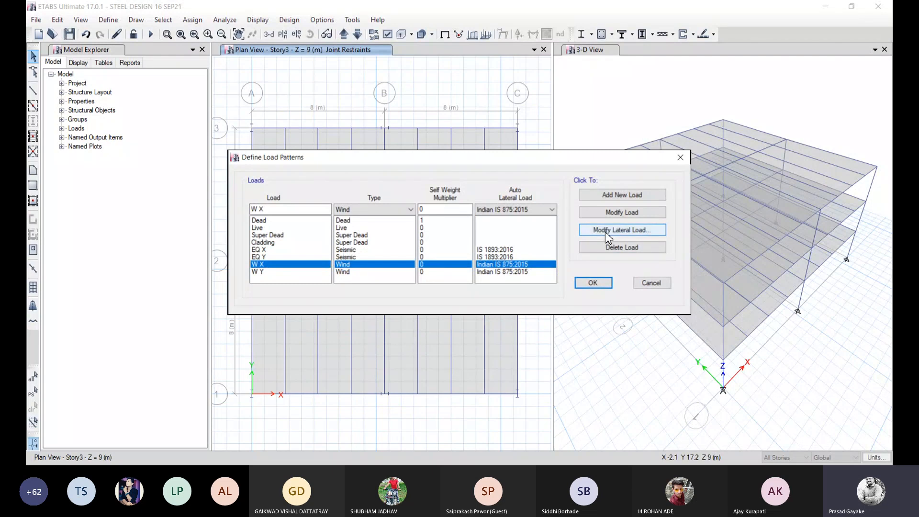
{"action": "left_click", "coordinate": [605, 231]}
{"action": "left_click", "coordinate": [427, 227]}
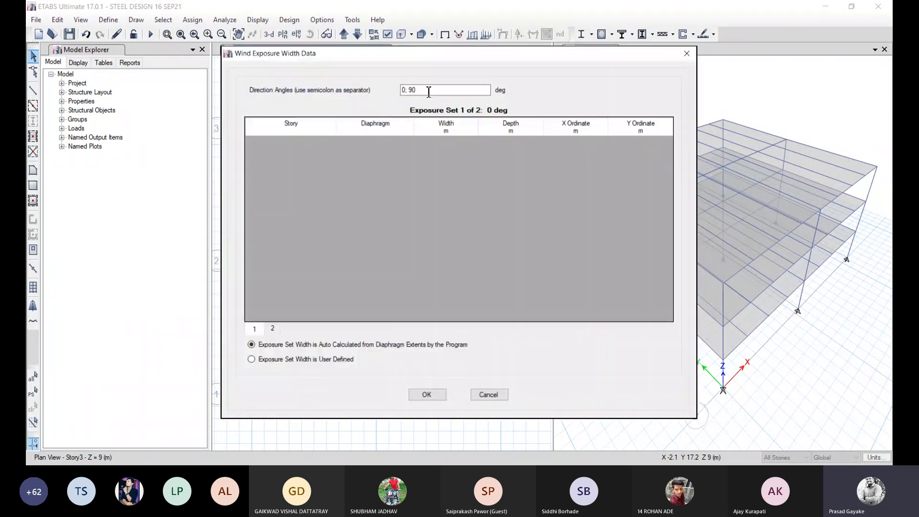
{"action": "left_click_drag", "start_coordinate": [417, 91], "coordinate": [408, 97]}
{"action": "key", "text": "BackSpace"}
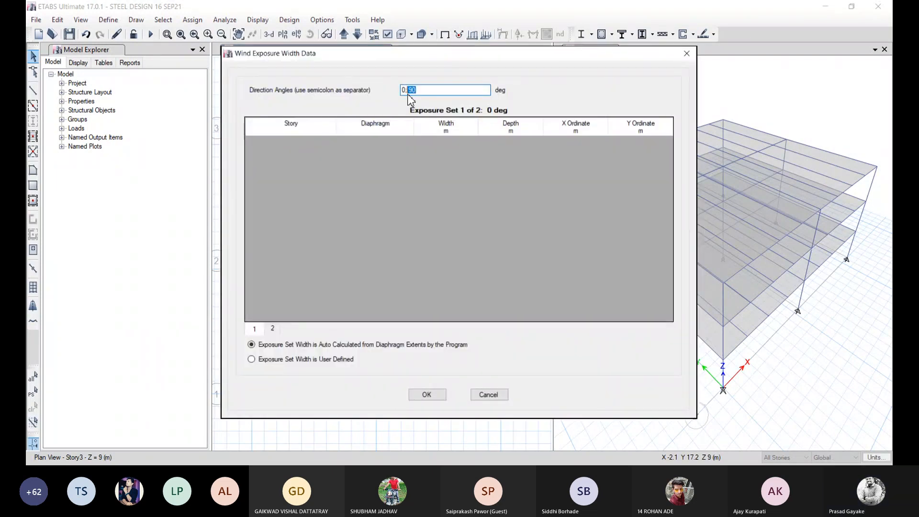
{"action": "left_click", "coordinate": [427, 394]}
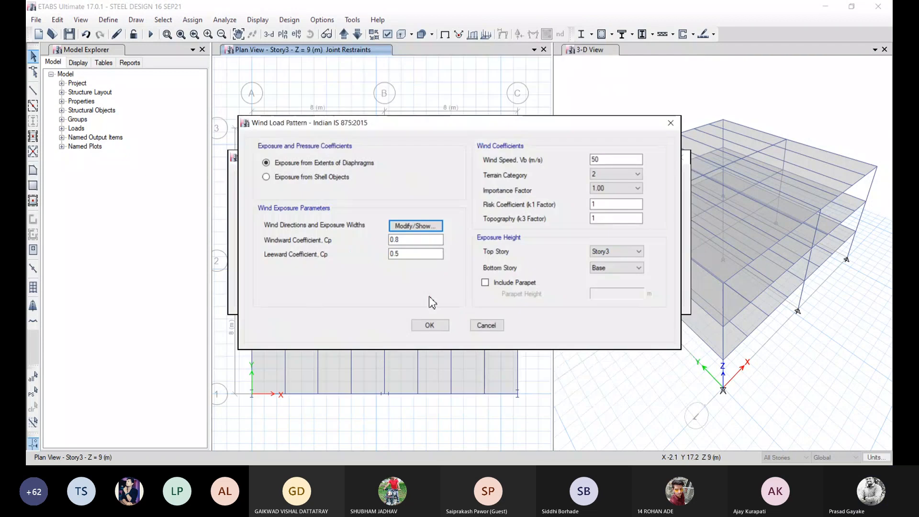
{"action": "left_click", "coordinate": [430, 324]}
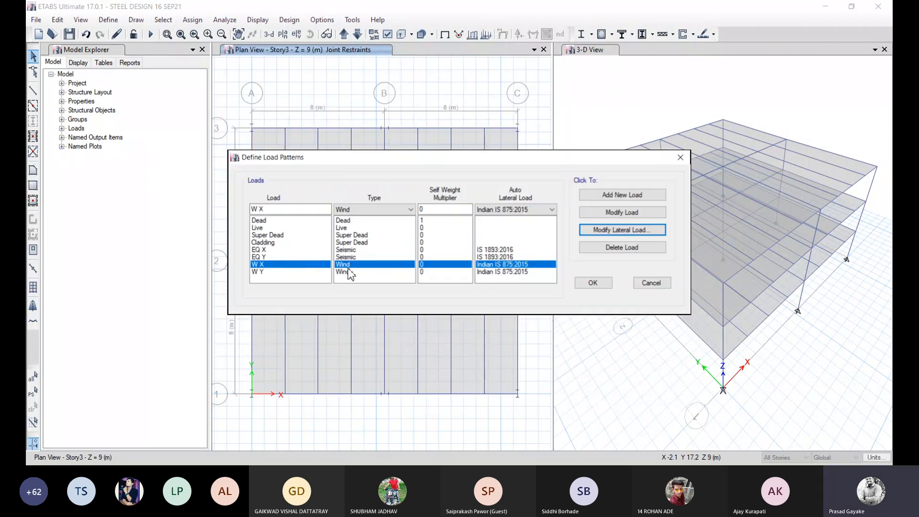
Step: Limit the W Y wind load pattern's exposure direction angles to 90 deg only and accept the load pattern definitions
{"action": "left_click", "coordinate": [272, 271]}
{"action": "left_click", "coordinate": [621, 230]}
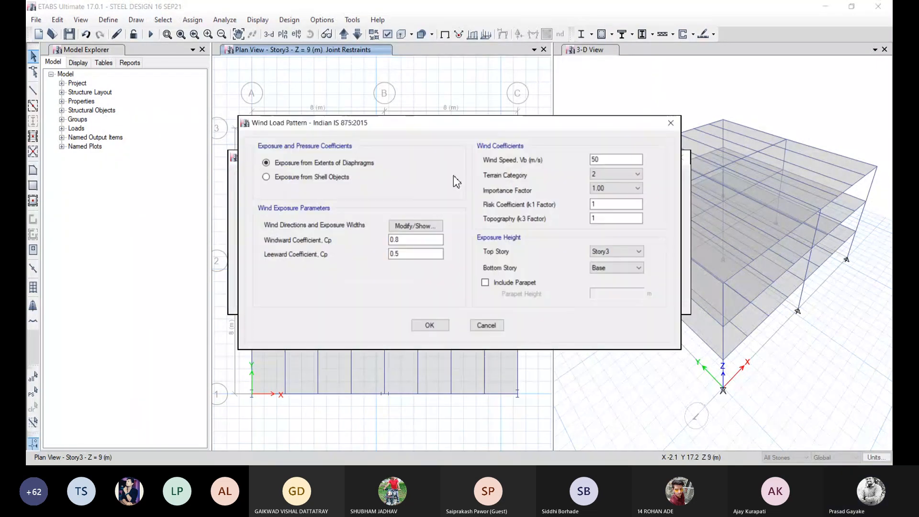
{"action": "left_click", "coordinate": [416, 225]}
{"action": "left_click_drag", "start_coordinate": [409, 90], "coordinate": [374, 91]}
{"action": "key", "text": "BackSpace"}
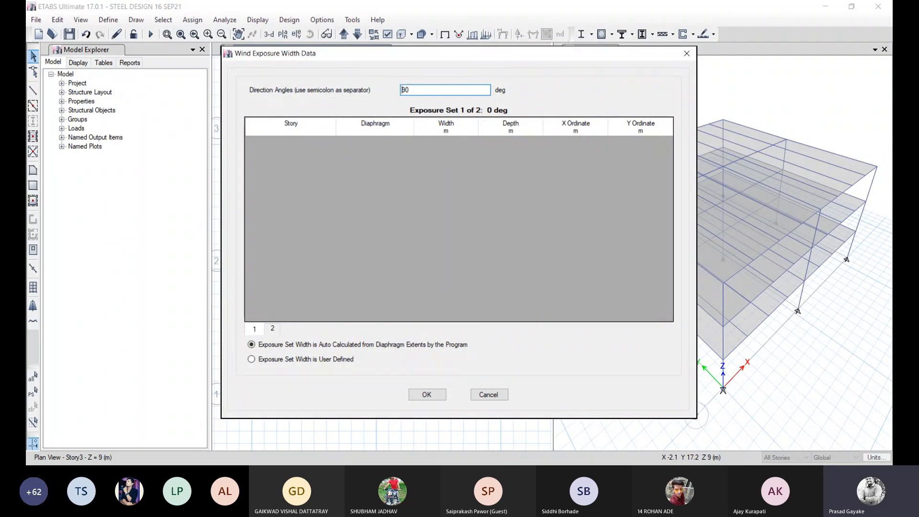
{"action": "key", "text": "Return"}
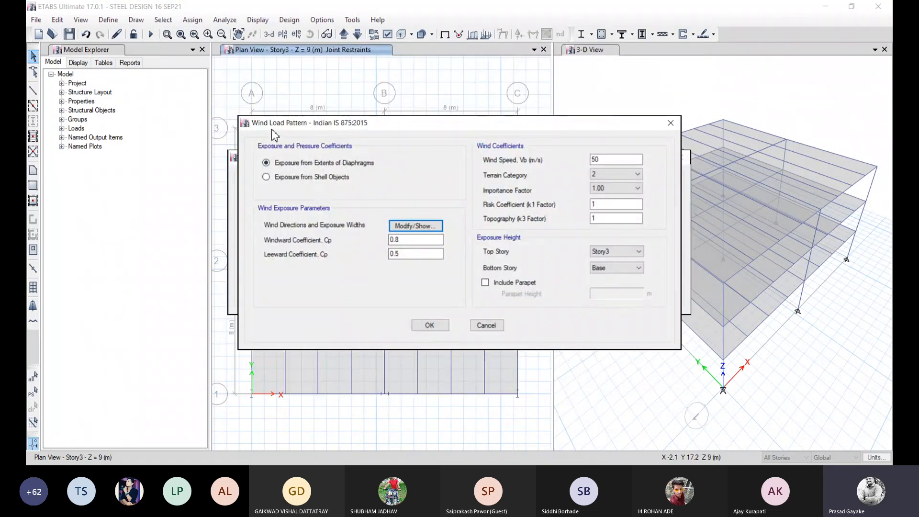
{"action": "left_click", "coordinate": [429, 325]}
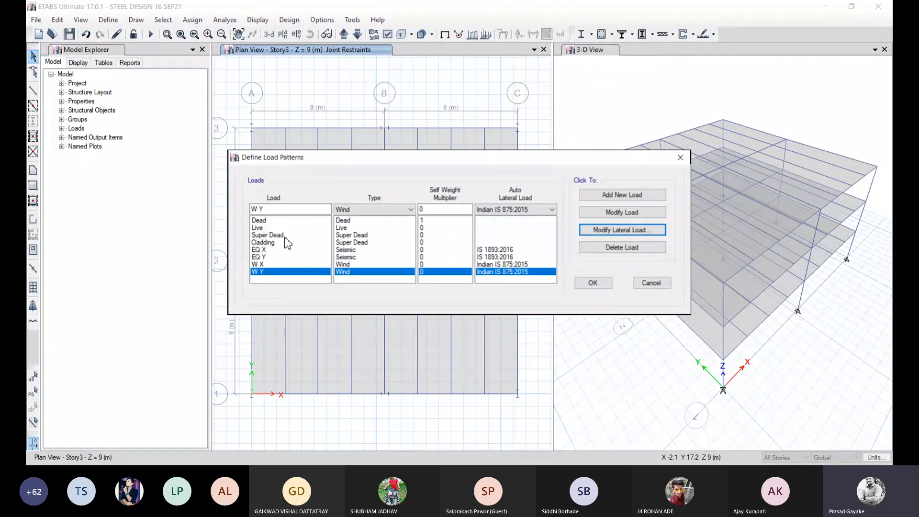
{"action": "left_click", "coordinate": [592, 283]}
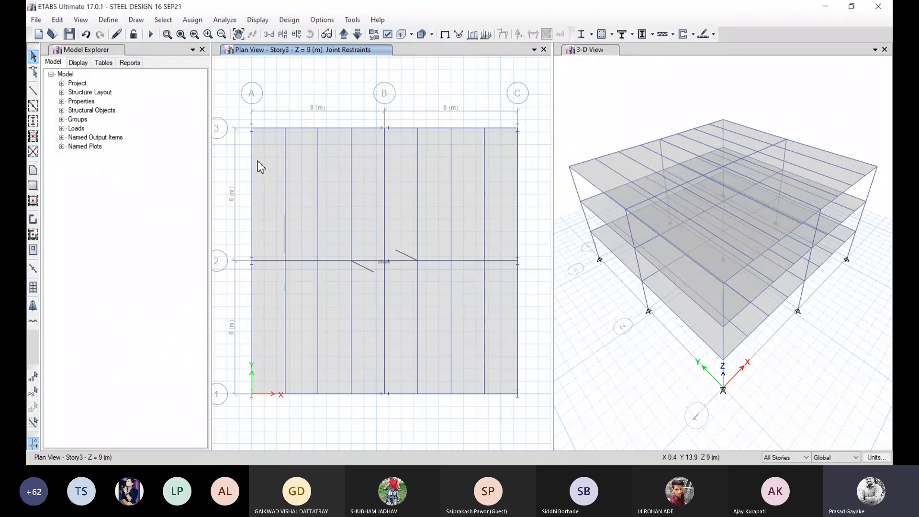
Step: Start a uniform shell load assignment for the Live pattern and select the deck floor shells on all stories
{"action": "left_click", "coordinate": [199, 23]}
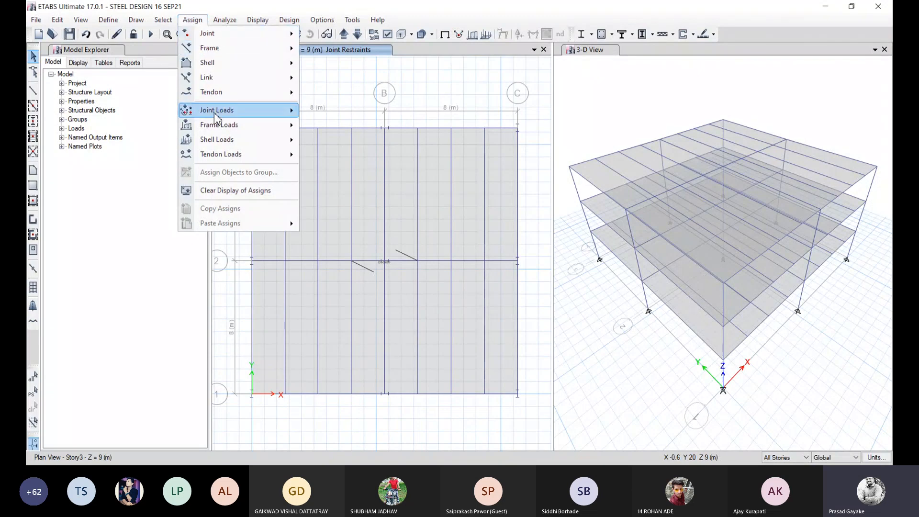
{"action": "mouse_move", "coordinate": [217, 139]}
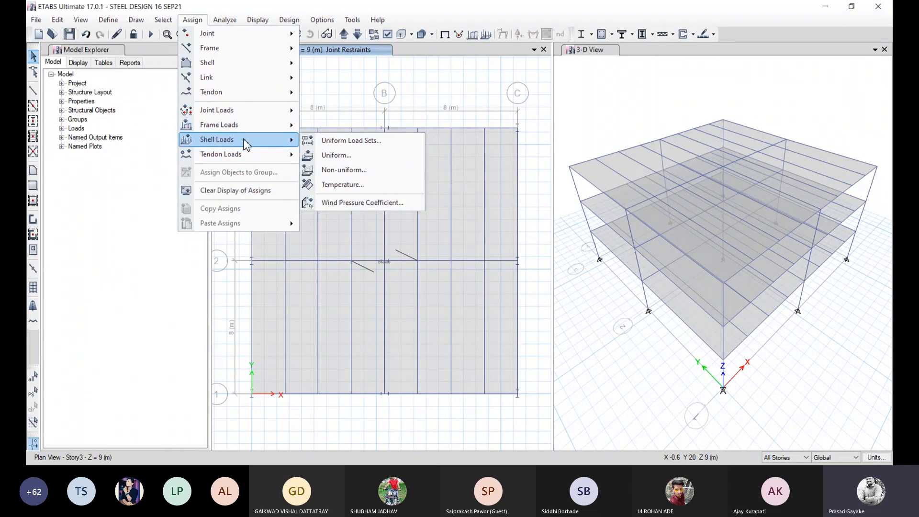
{"action": "left_click", "coordinate": [328, 158]}
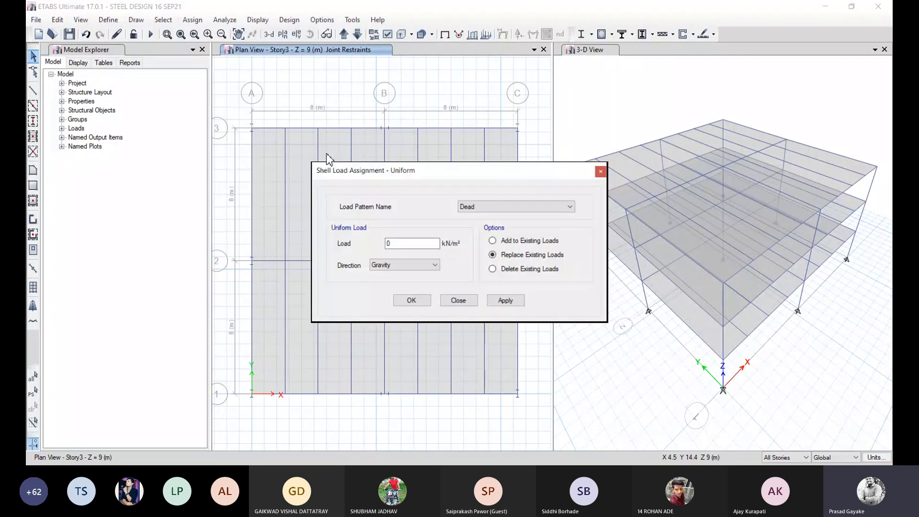
{"action": "left_click", "coordinate": [501, 209]}
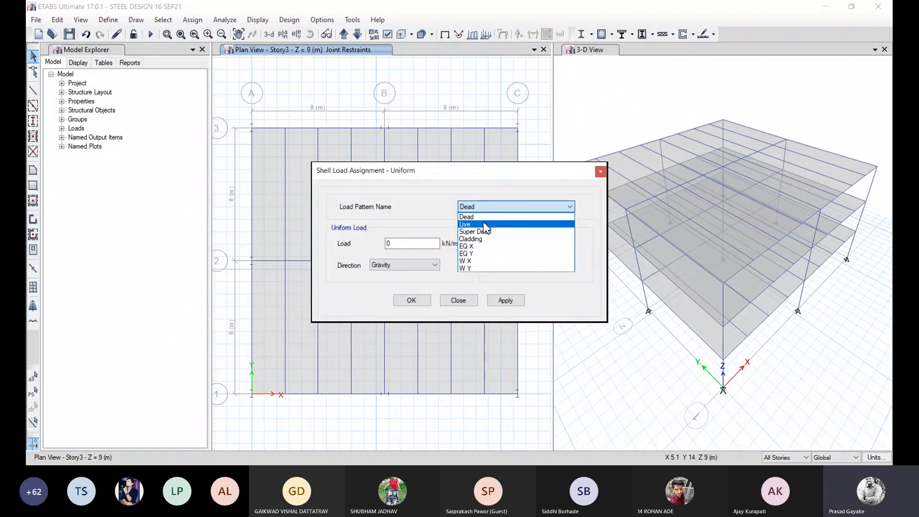
{"action": "left_click", "coordinate": [484, 225]}
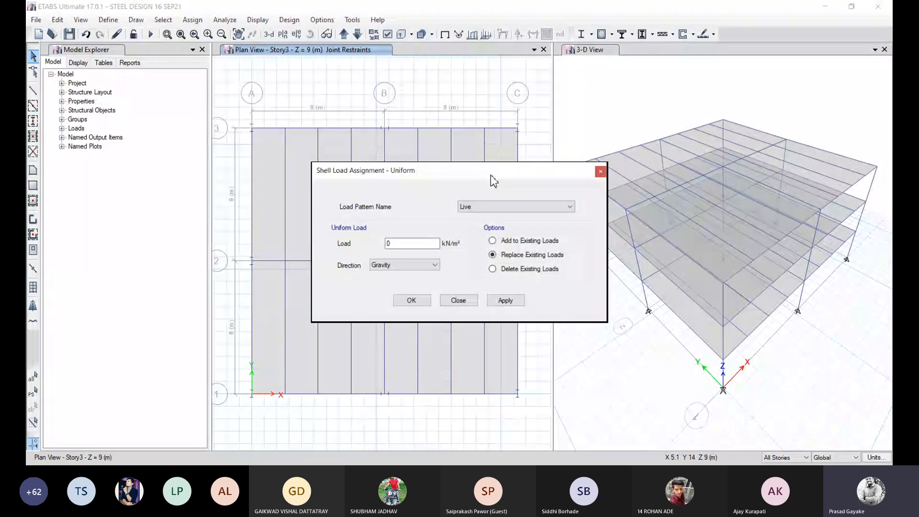
{"action": "left_click_drag", "start_coordinate": [493, 180], "coordinate": [745, 88]}
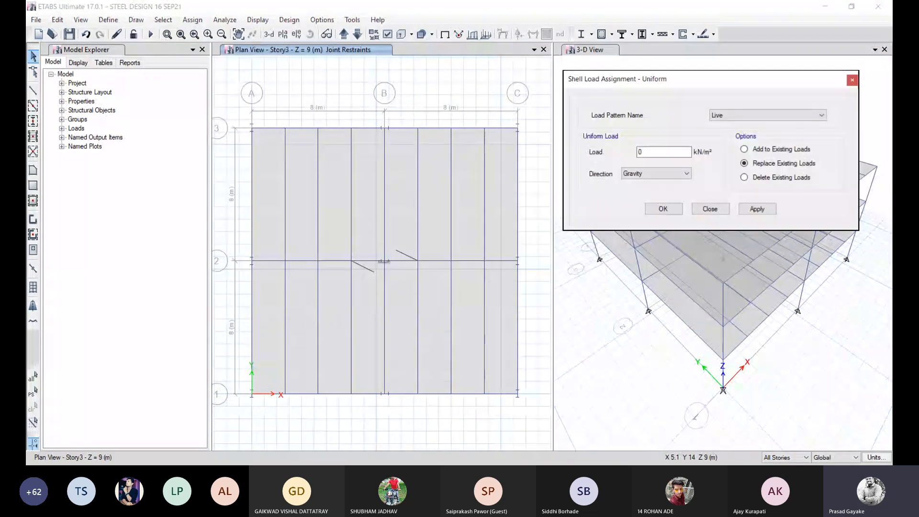
{"action": "left_click", "coordinate": [501, 141]}
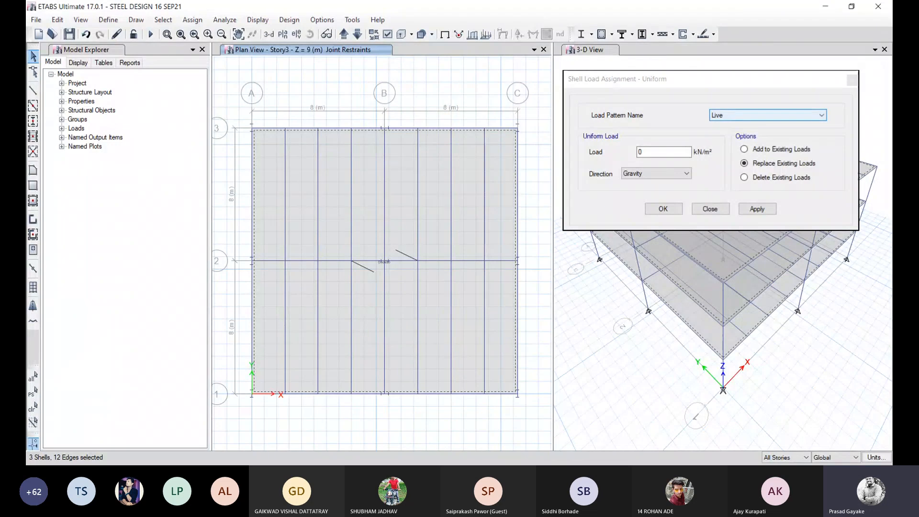
{"action": "left_click", "coordinate": [767, 116]}
{"action": "left_click", "coordinate": [718, 132]}
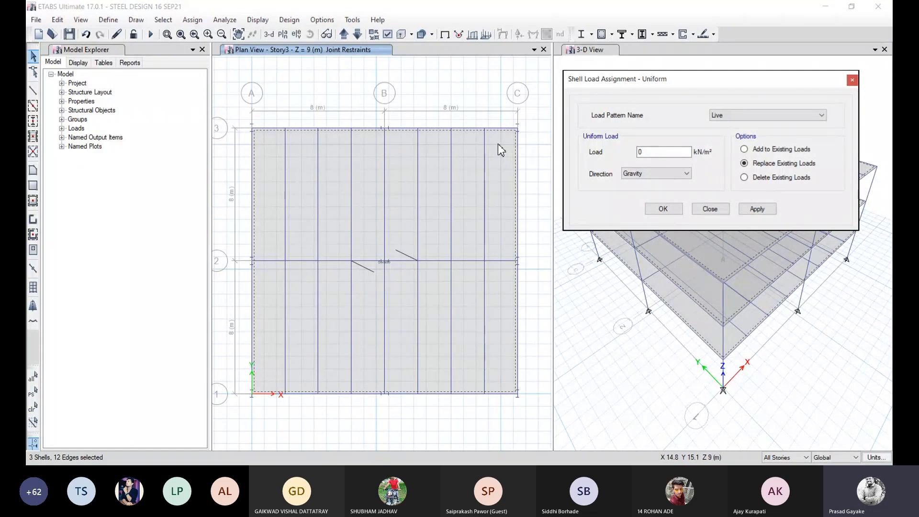
Step: Apply a 2 kN/m² gravity Live load to the selected floor shells, adding it to existing loads
{"action": "double_click", "coordinate": [640, 150]}
{"action": "key", "text": "BackSpace"}
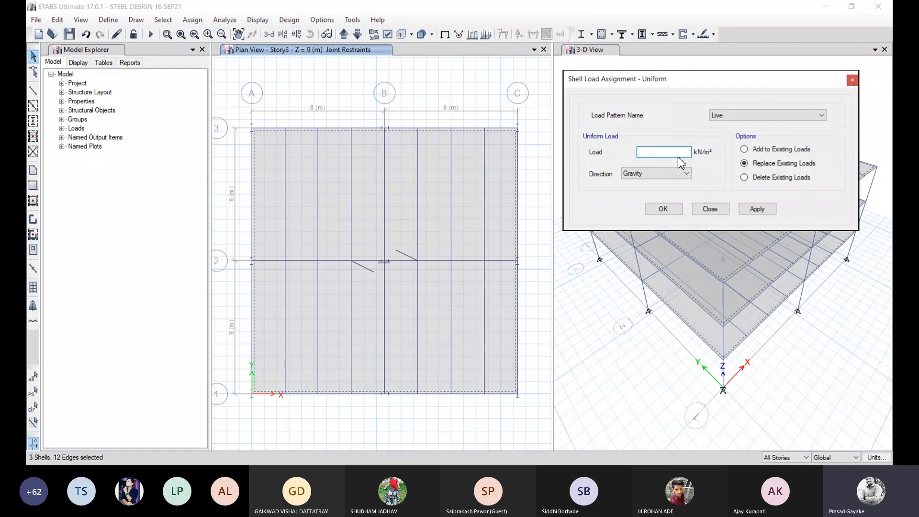
{"action": "type", "text": "2"}
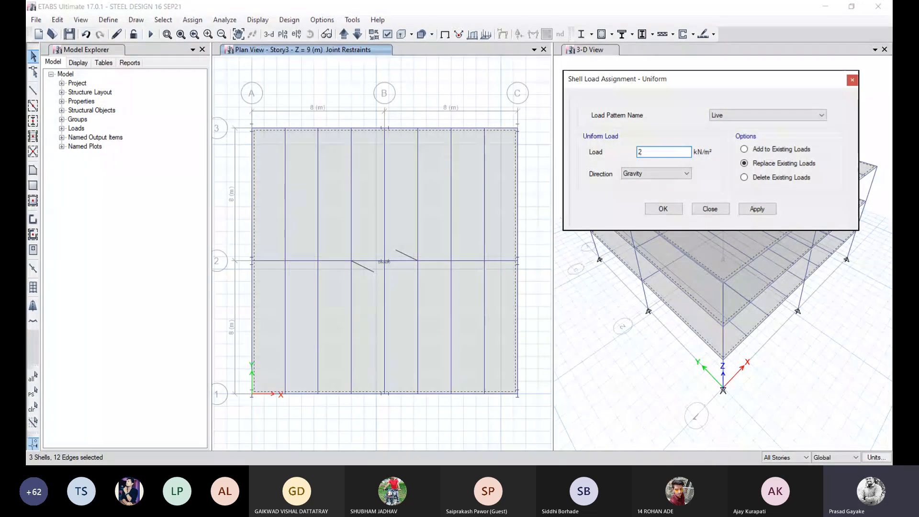
{"action": "left_click", "coordinate": [743, 149]}
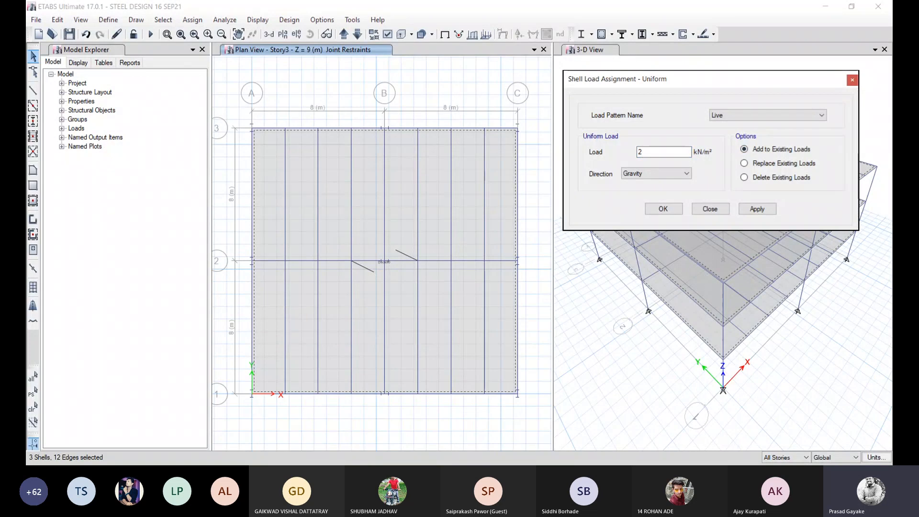
{"action": "left_click", "coordinate": [756, 208]}
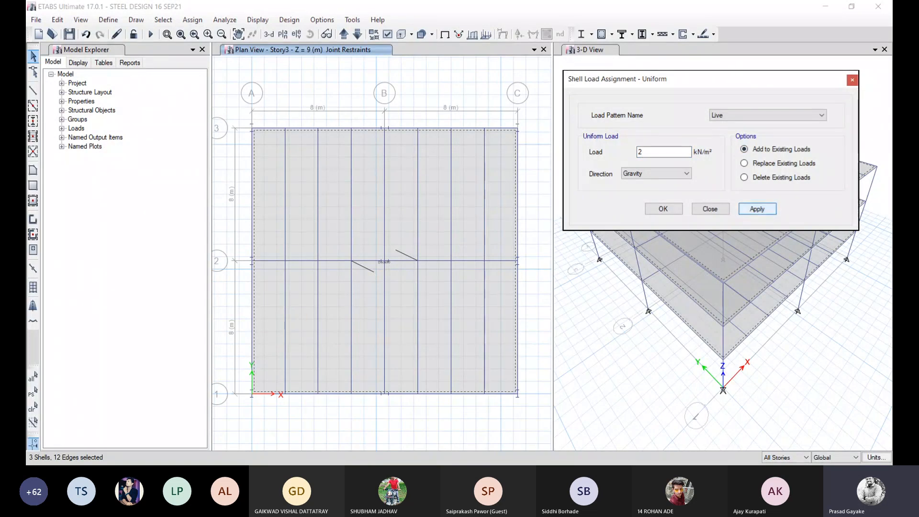
{"action": "left_click", "coordinate": [710, 68]}
{"action": "left_click", "coordinate": [711, 91]}
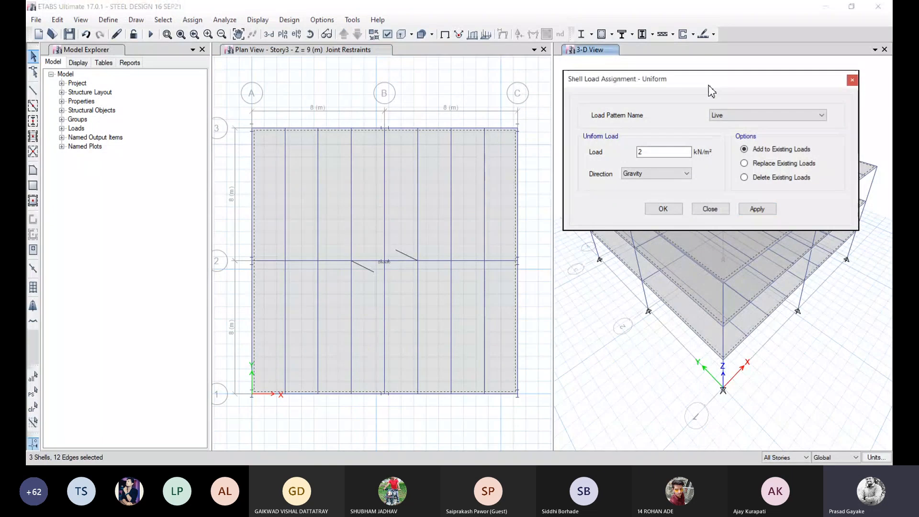
{"action": "left_click_drag", "start_coordinate": [708, 86], "coordinate": [440, 45]}
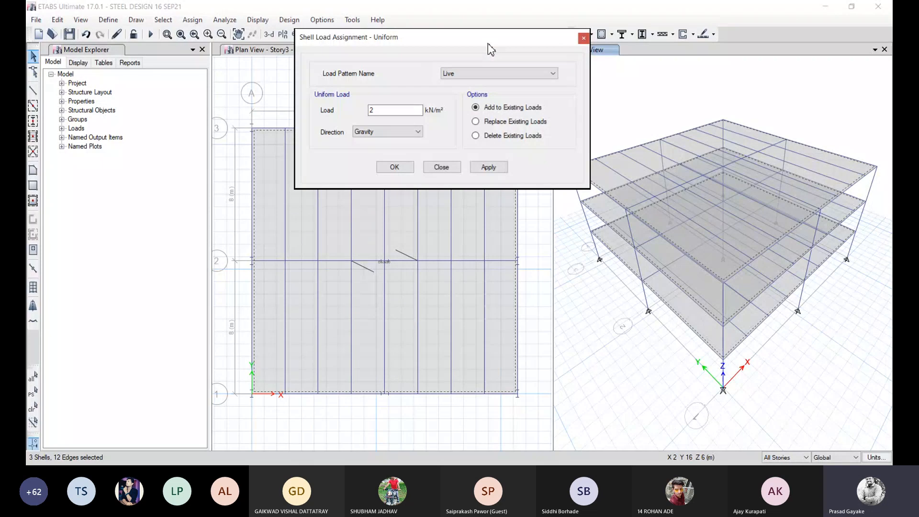
{"action": "left_click_drag", "start_coordinate": [488, 47], "coordinate": [729, 58]}
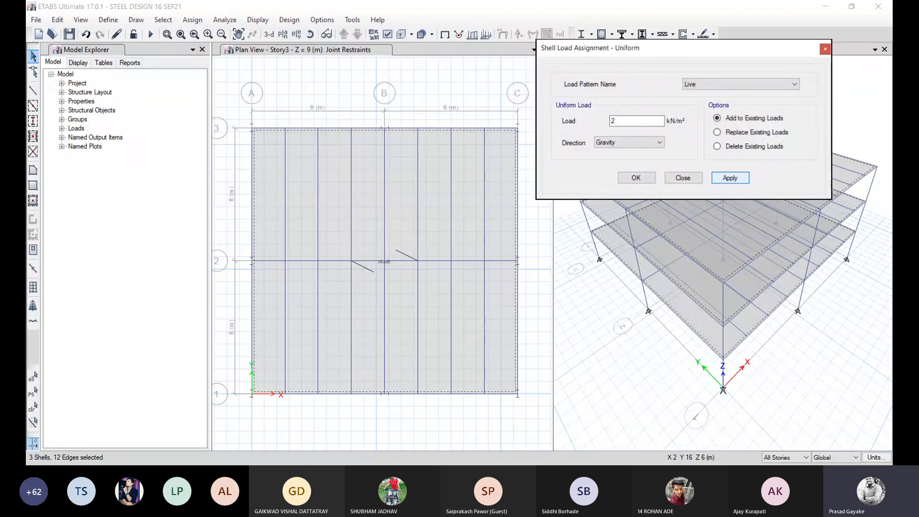
{"action": "left_click", "coordinate": [730, 177]}
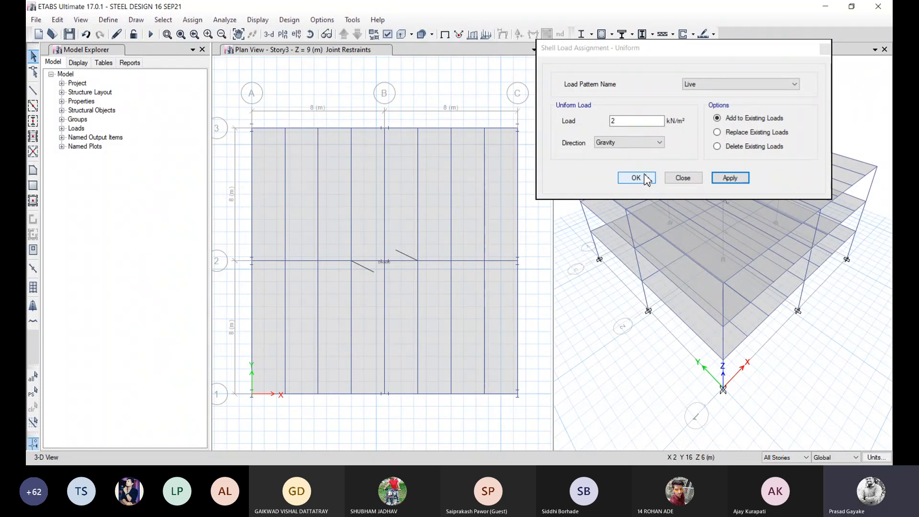
Step: Assign a 1 kN/m² uniform Super Dead gravity load to the floor shells on all stories, adding to existing loads
{"action": "left_click", "coordinate": [700, 84]}
{"action": "left_click", "coordinate": [700, 108]}
{"action": "left_click_drag", "start_coordinate": [649, 123], "coordinate": [611, 125]}
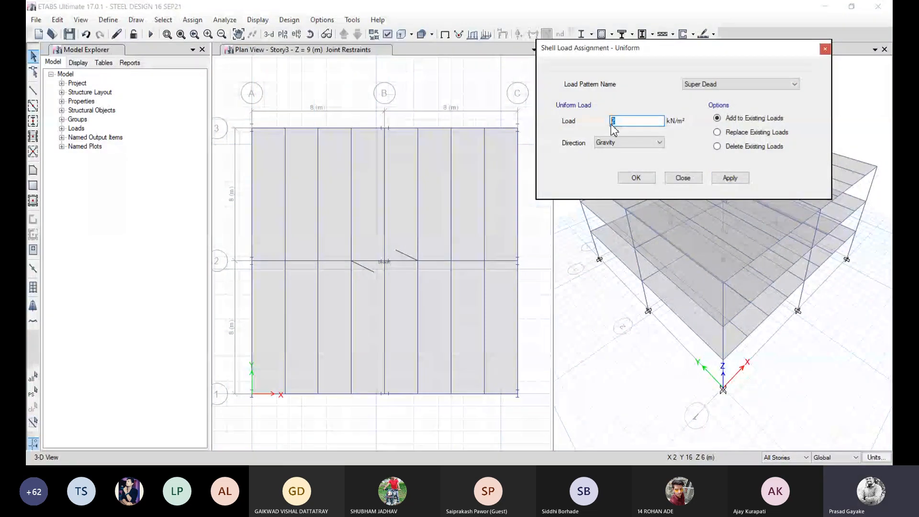
{"action": "key", "text": "BackSpace"}
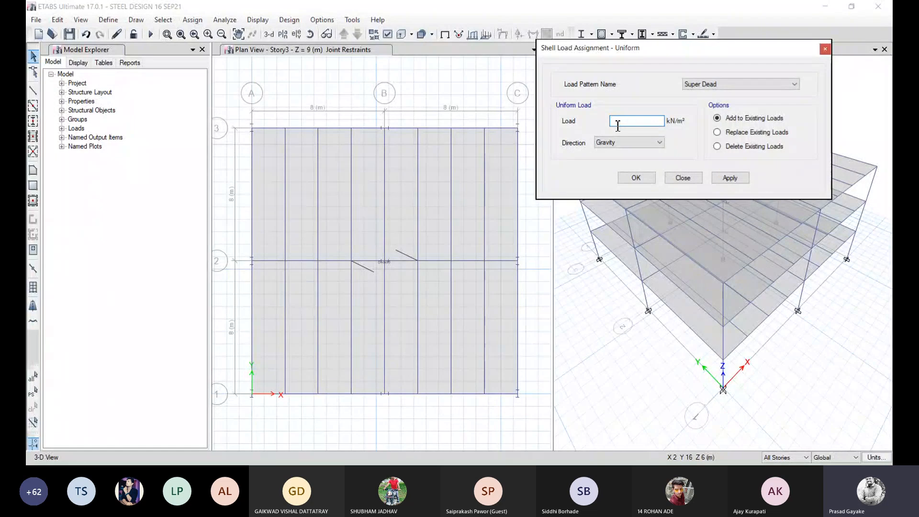
{"action": "type", "text": "1"}
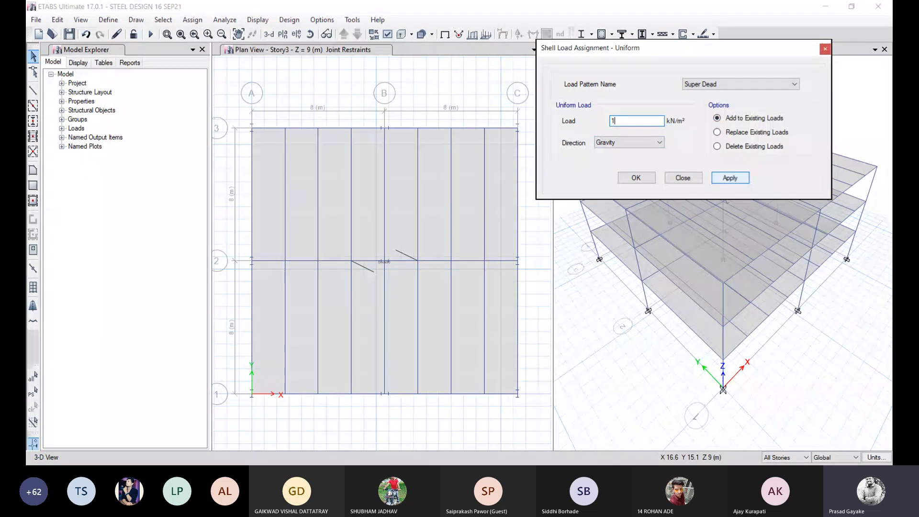
{"action": "left_click", "coordinate": [472, 141]}
{"action": "left_click", "coordinate": [471, 144]}
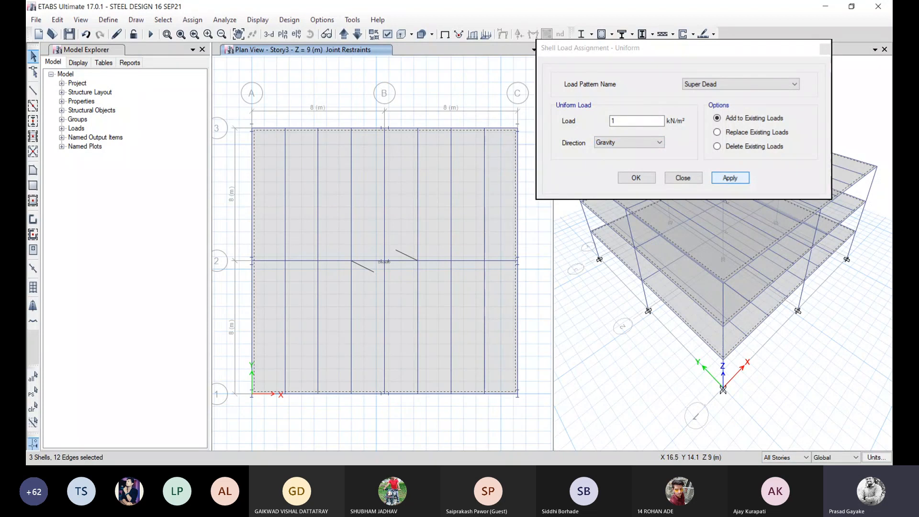
{"action": "left_click", "coordinate": [730, 178]}
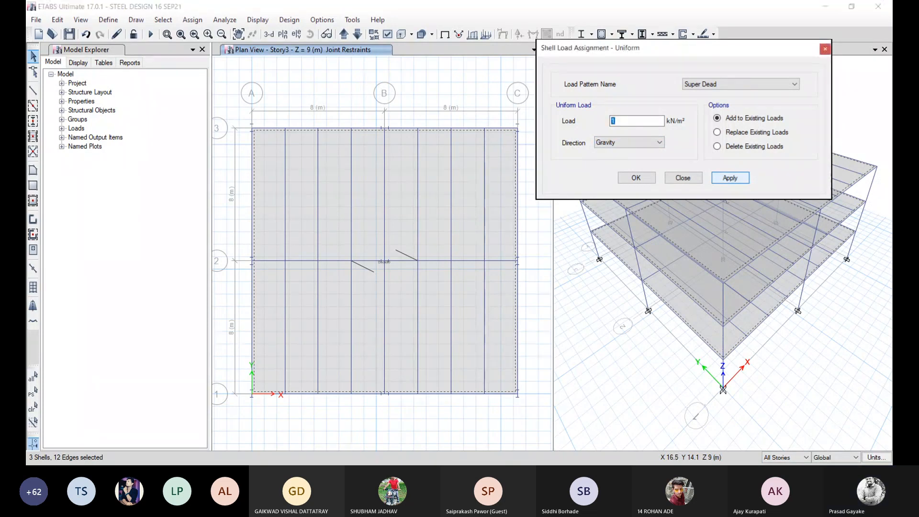
{"action": "left_click", "coordinate": [641, 181]}
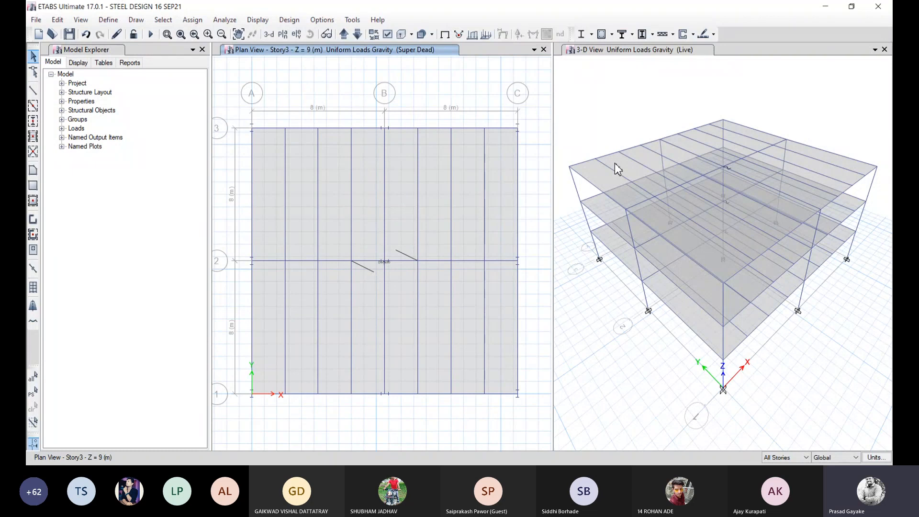
Step: Set up a distributed frame load assignment for the Cladding pattern: 5 kN/m uniform gravity force, added to existing loads
{"action": "left_click", "coordinate": [192, 22]}
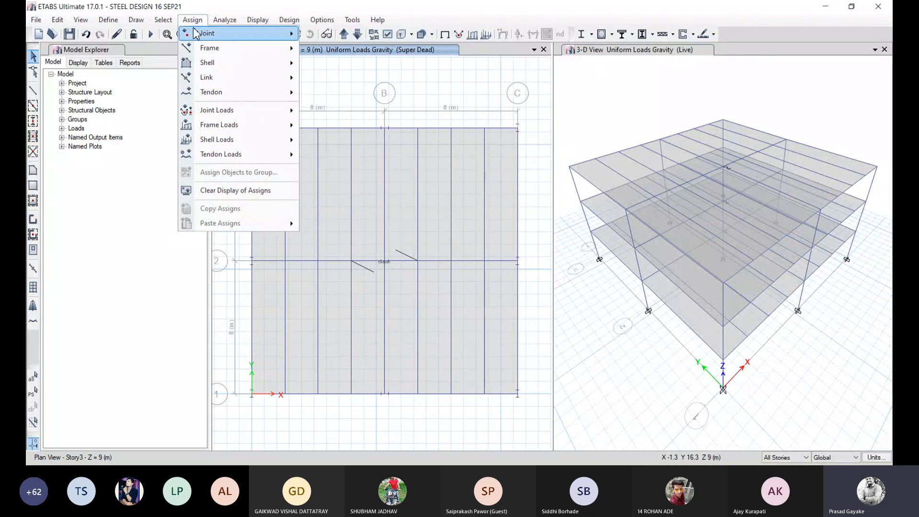
{"action": "mouse_move", "coordinate": [198, 120]}
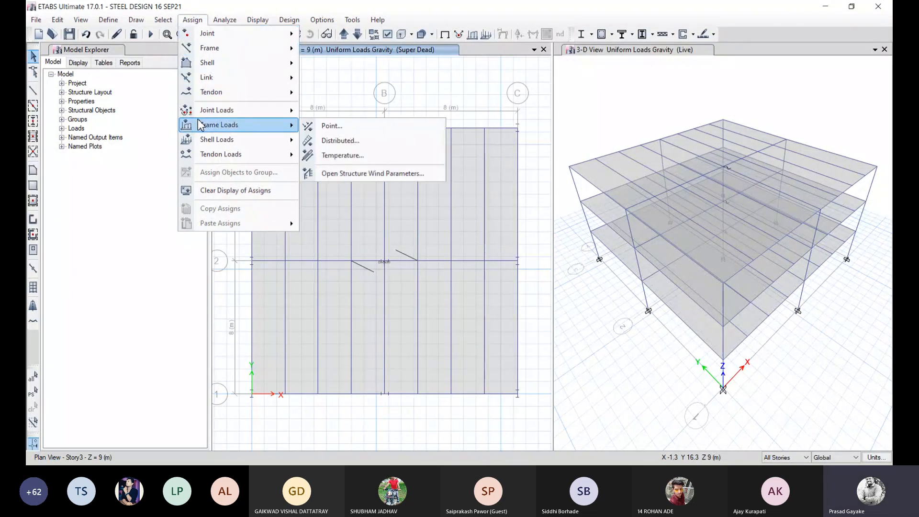
{"action": "left_click", "coordinate": [327, 143]}
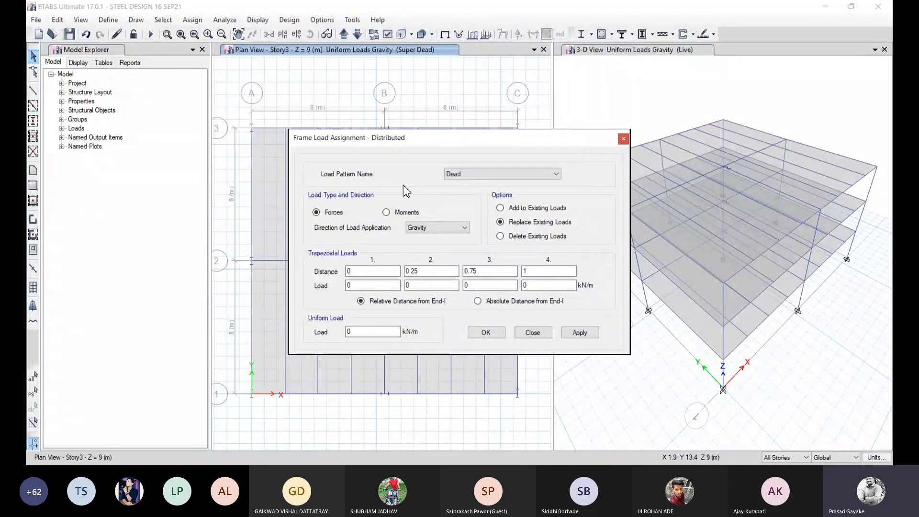
{"action": "left_click", "coordinate": [485, 176]}
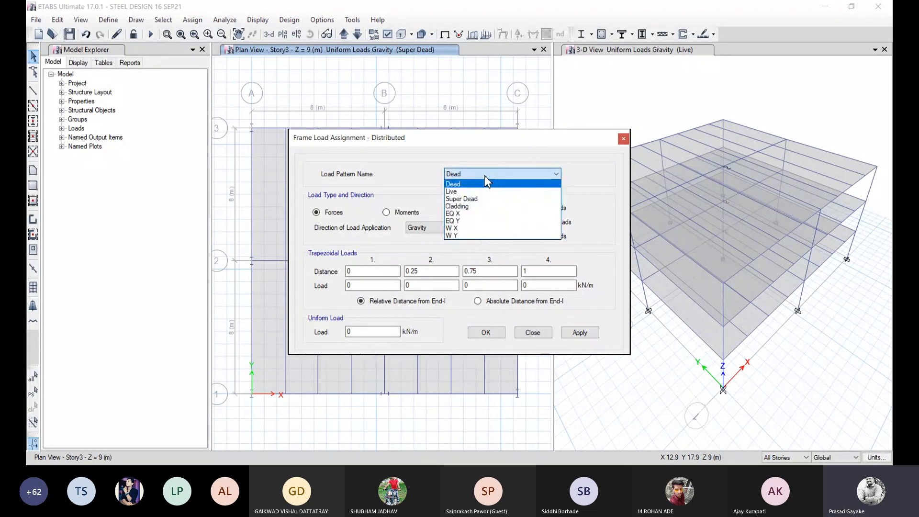
{"action": "left_click", "coordinate": [461, 205]}
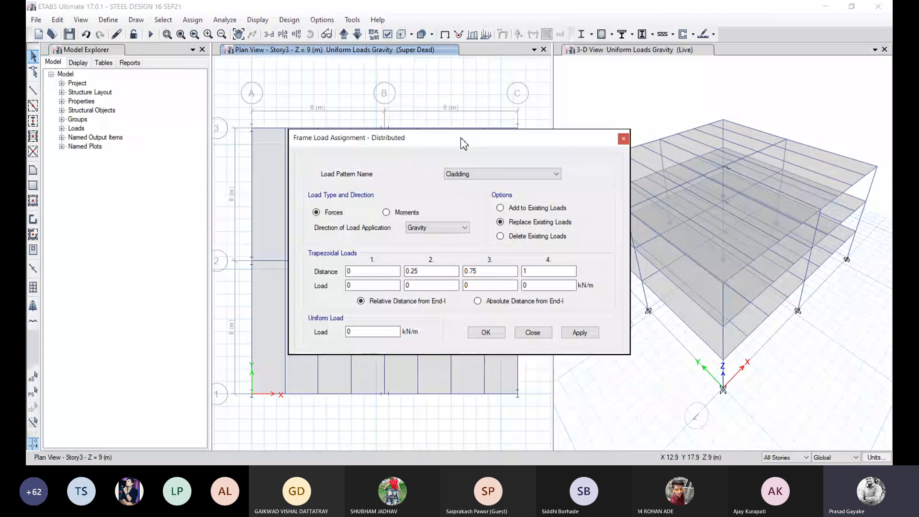
{"action": "left_click_drag", "start_coordinate": [462, 138], "coordinate": [710, 82]}
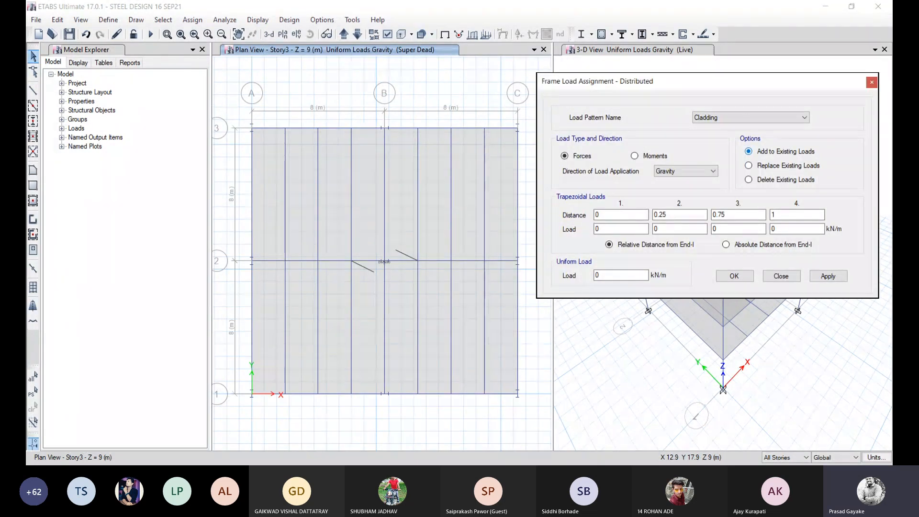
{"action": "left_click", "coordinate": [604, 276]}
{"action": "key", "text": "BackSpace"}
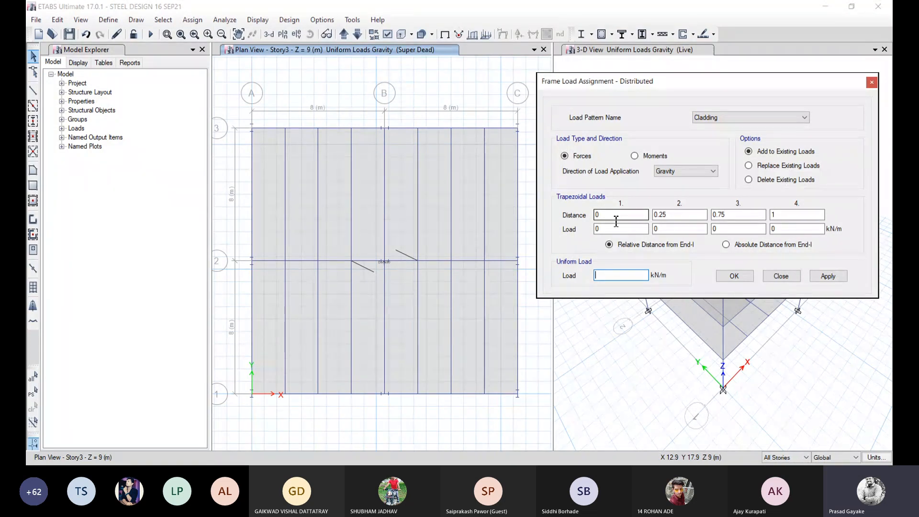
{"action": "type", "text": "5"}
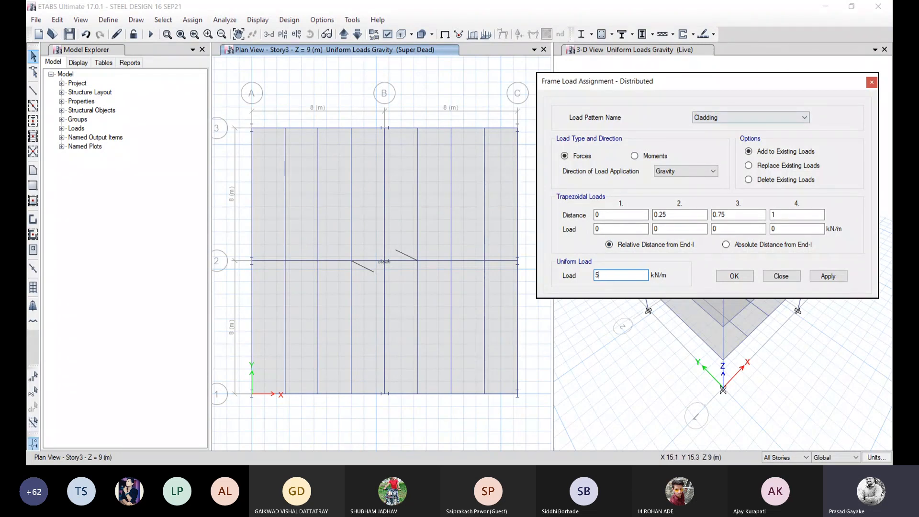
{"action": "left_click_drag", "start_coordinate": [693, 81], "coordinate": [704, 82]}
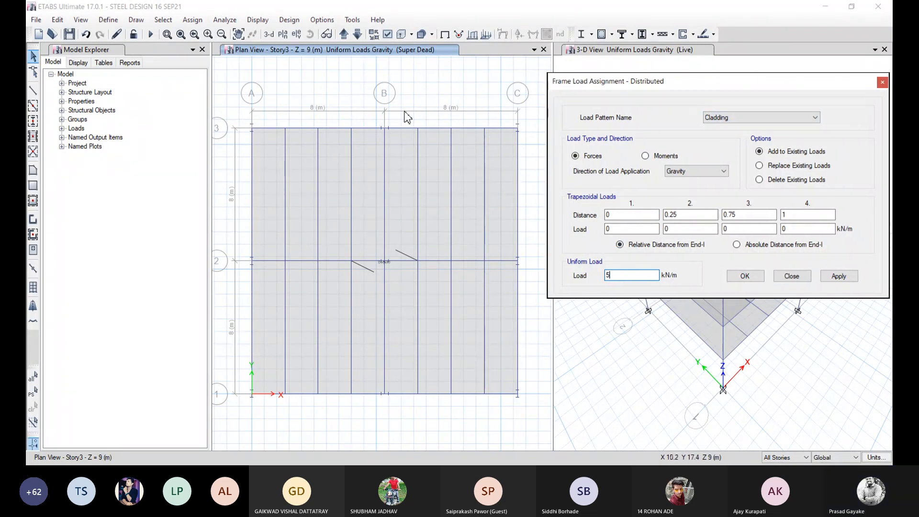
Step: Select the perimeter beams along grids 1, 3, A and C on all stories and apply the Cladding load to them
{"action": "left_click", "coordinate": [305, 127]}
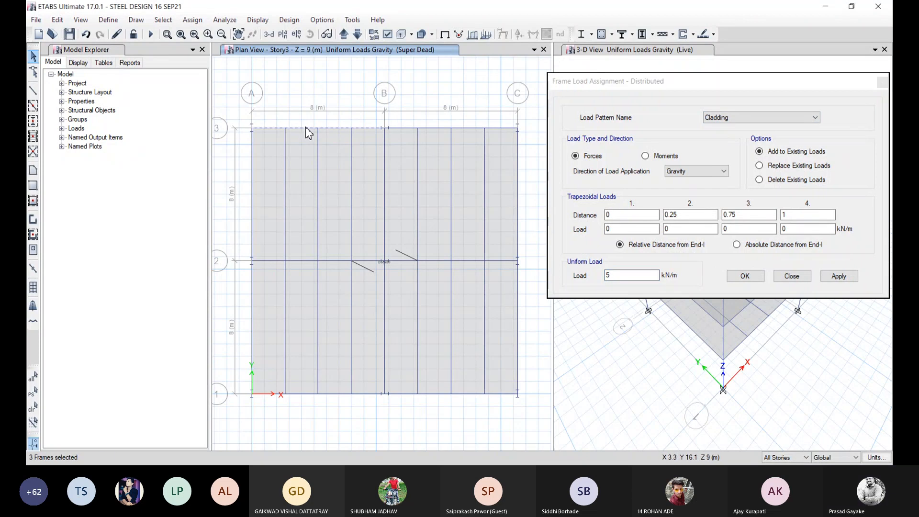
{"action": "left_click", "coordinate": [434, 128]}
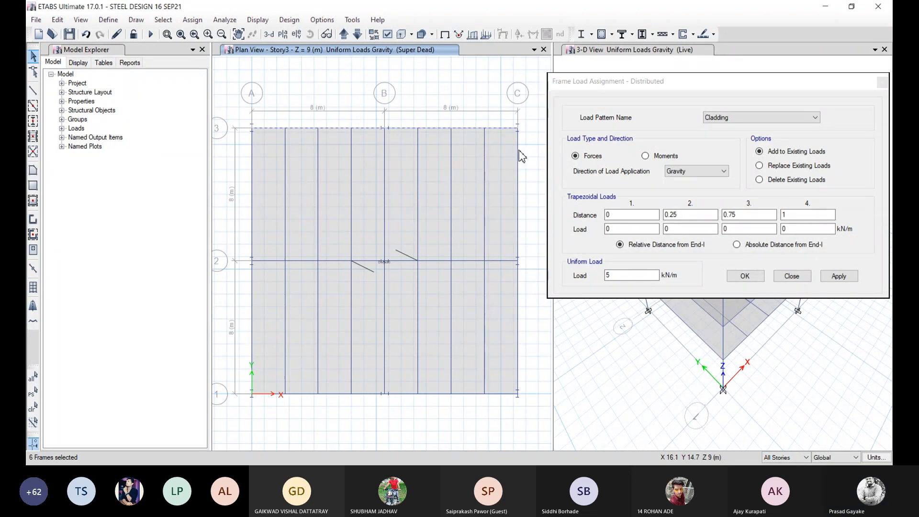
{"action": "left_click", "coordinate": [517, 151]}
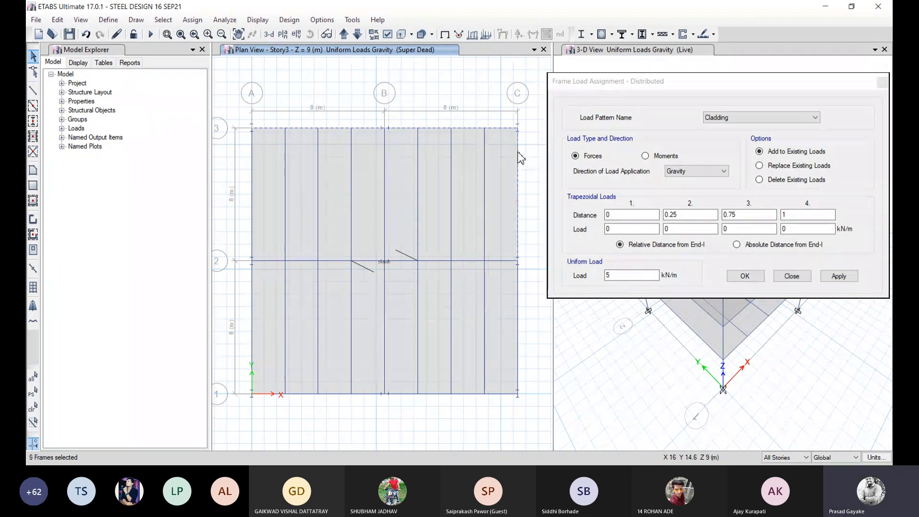
{"action": "left_click", "coordinate": [517, 290]}
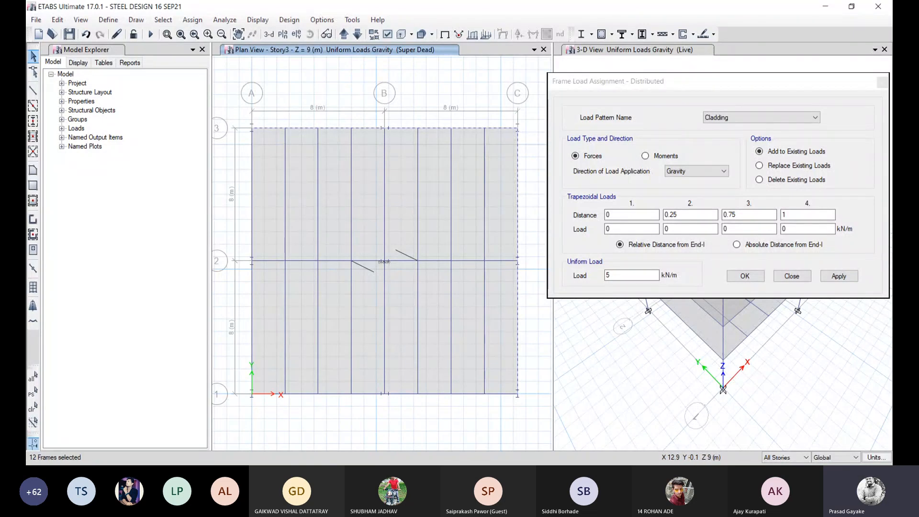
{"action": "left_click", "coordinate": [466, 393]}
{"action": "left_click", "coordinate": [252, 330]}
{"action": "left_click", "coordinate": [252, 213]}
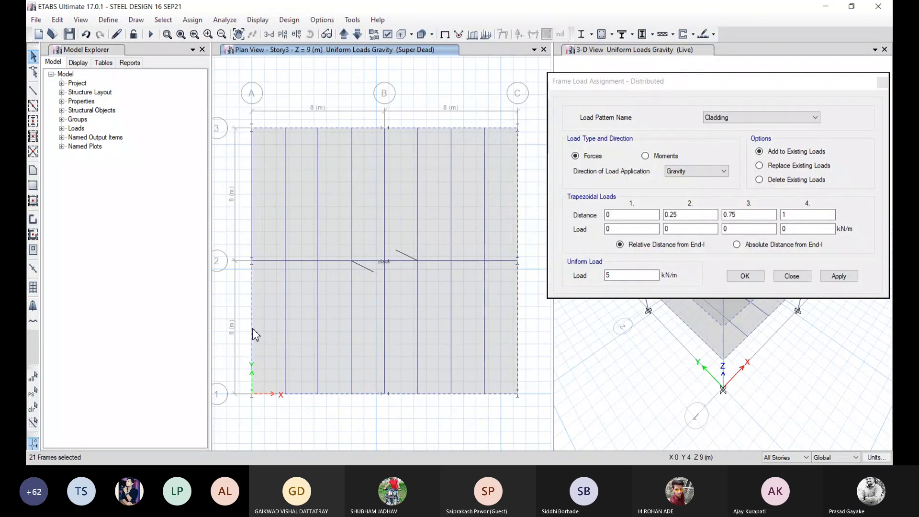
{"action": "left_click", "coordinate": [250, 206]}
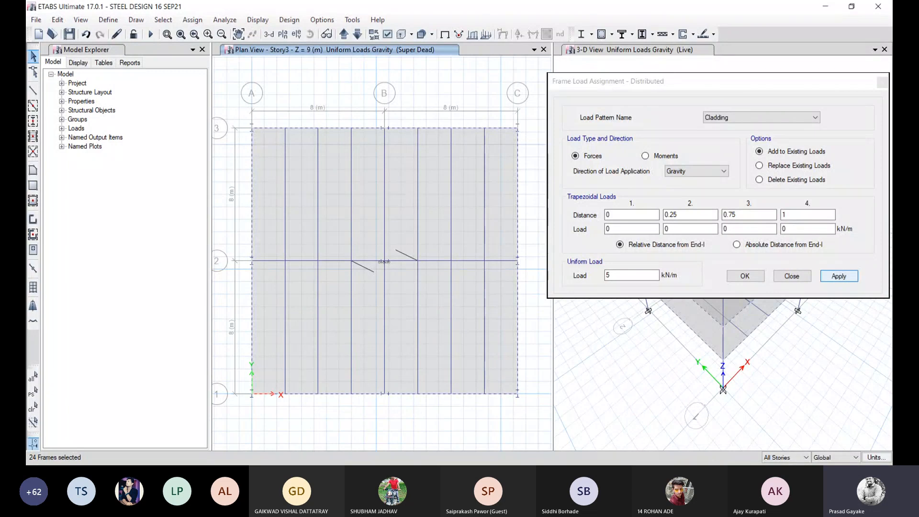
{"action": "left_click", "coordinate": [838, 276]}
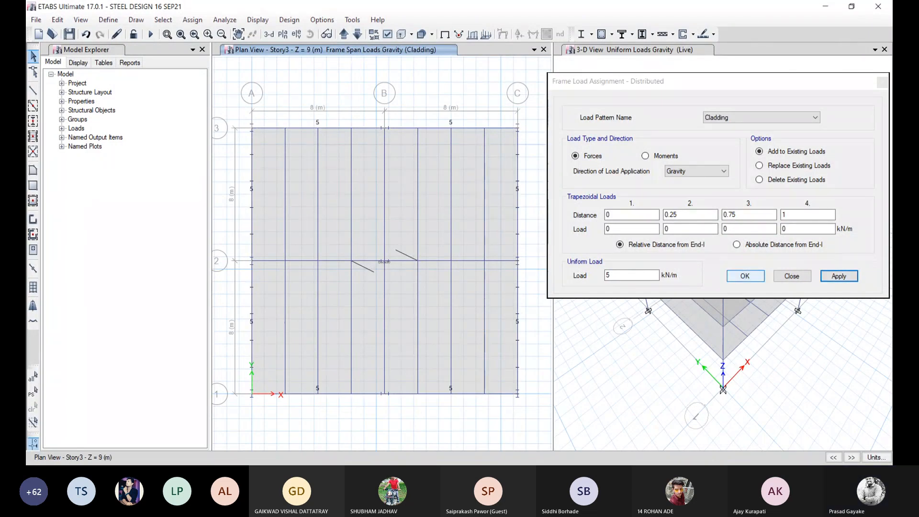
{"action": "left_click", "coordinate": [744, 276]}
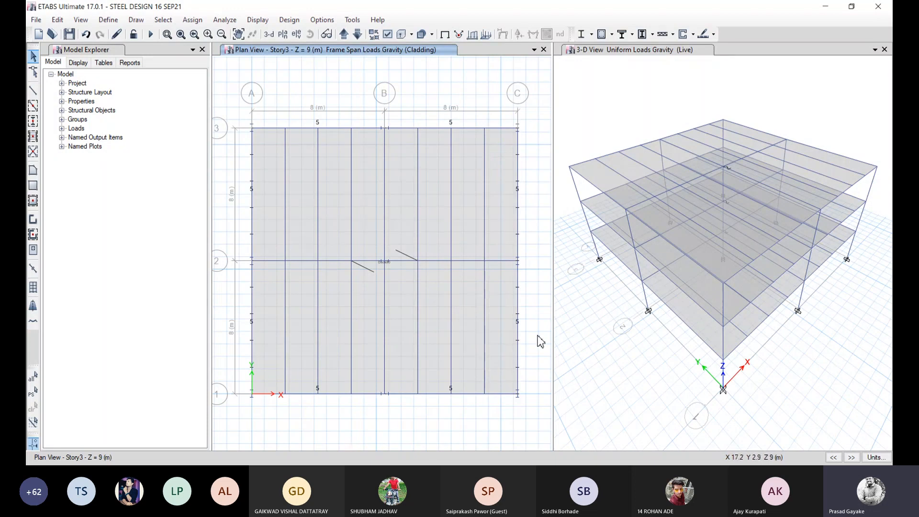
Step: Add the default design load combinations for Steel Frame Design and Composite Beam Design and accept them
{"action": "left_click", "coordinate": [109, 20]}
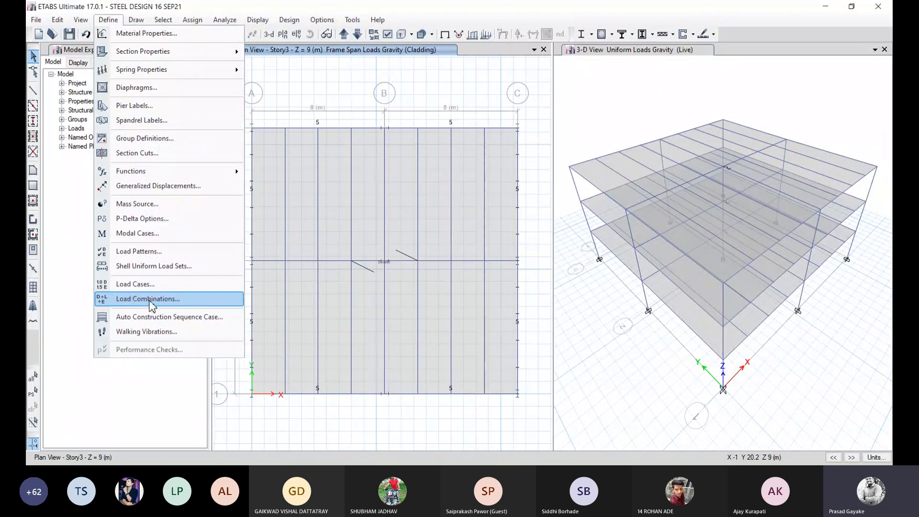
{"action": "left_click", "coordinate": [152, 301]}
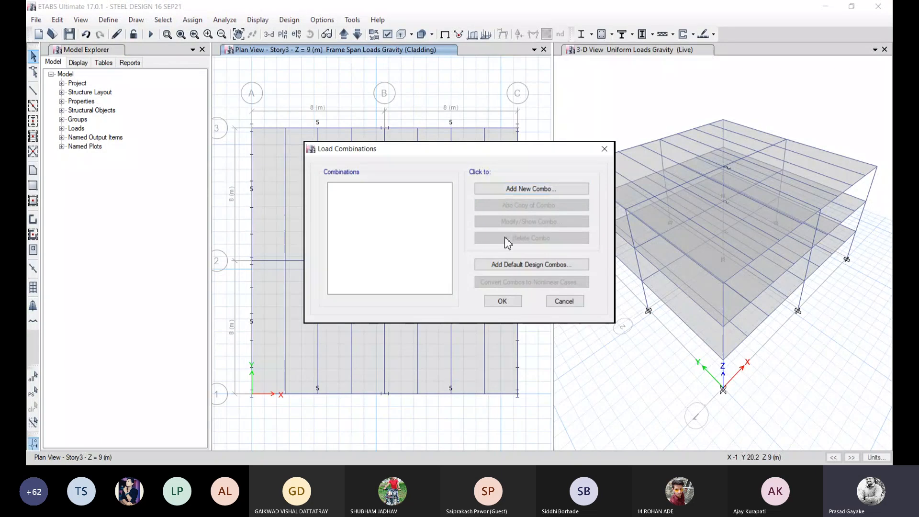
{"action": "left_click", "coordinate": [515, 265]}
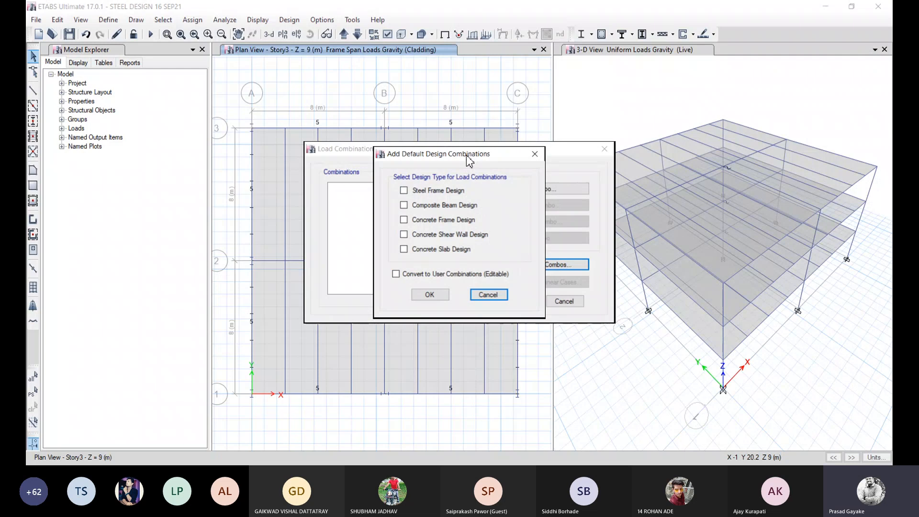
{"action": "left_click_drag", "start_coordinate": [467, 156], "coordinate": [228, 150]}
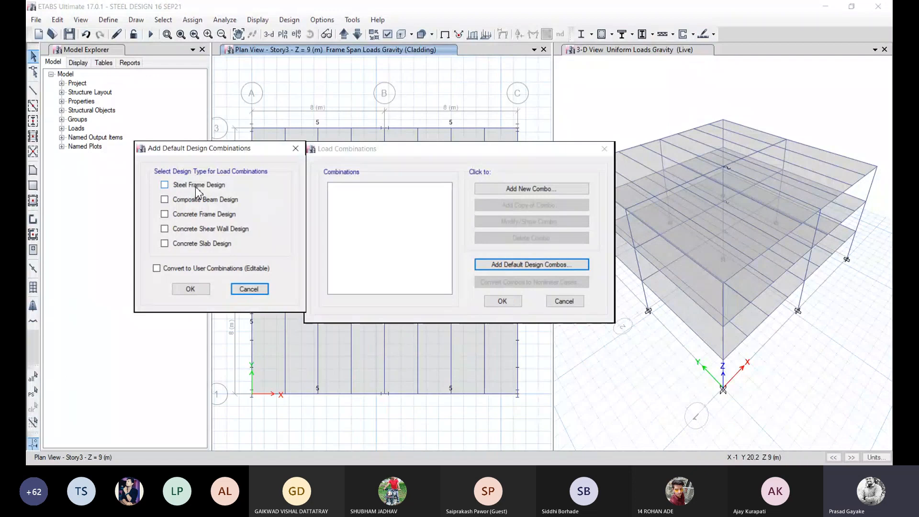
{"action": "left_click_drag", "start_coordinate": [225, 150], "coordinate": [364, 173]}
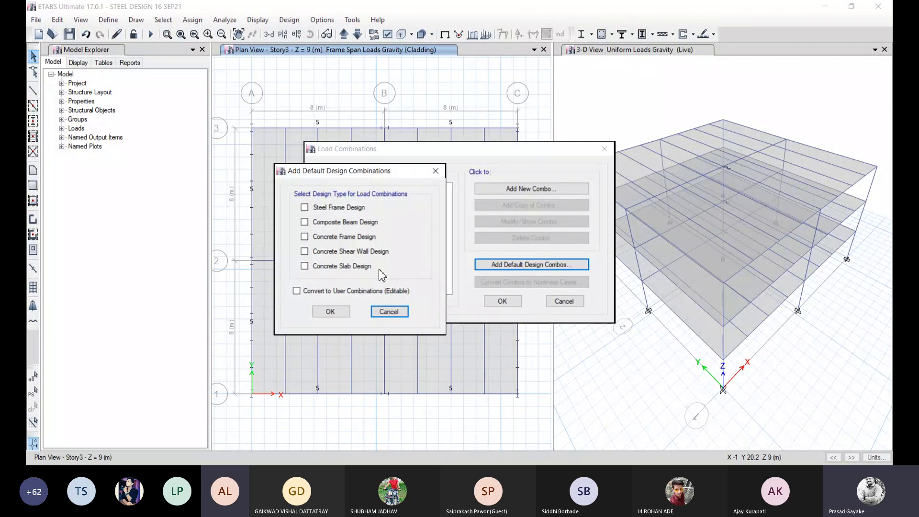
{"action": "left_click", "coordinate": [305, 208]}
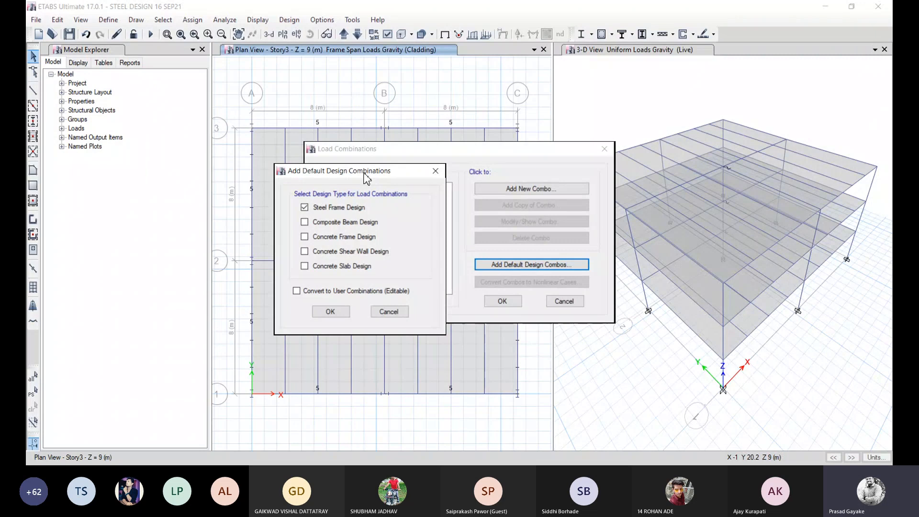
{"action": "left_click", "coordinate": [304, 222]}
{"action": "left_click", "coordinate": [330, 311]}
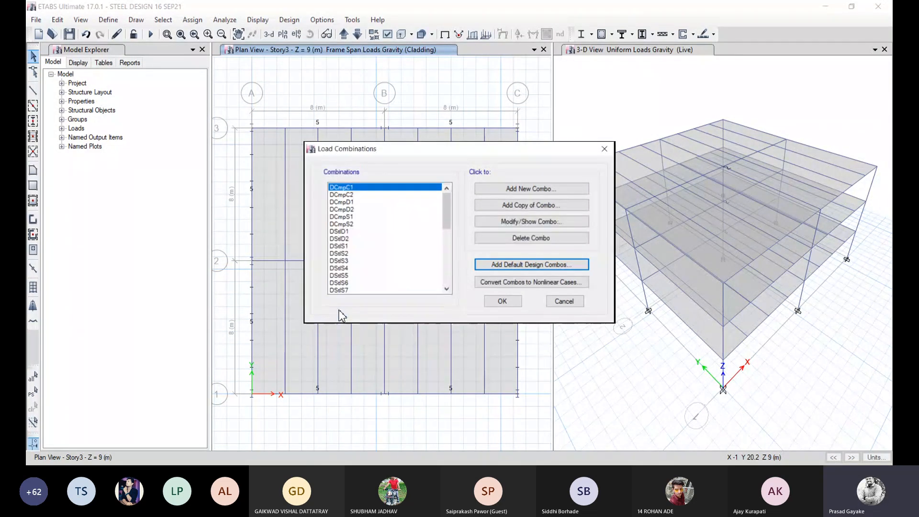
{"action": "left_click_drag", "start_coordinate": [448, 203], "coordinate": [454, 263]}
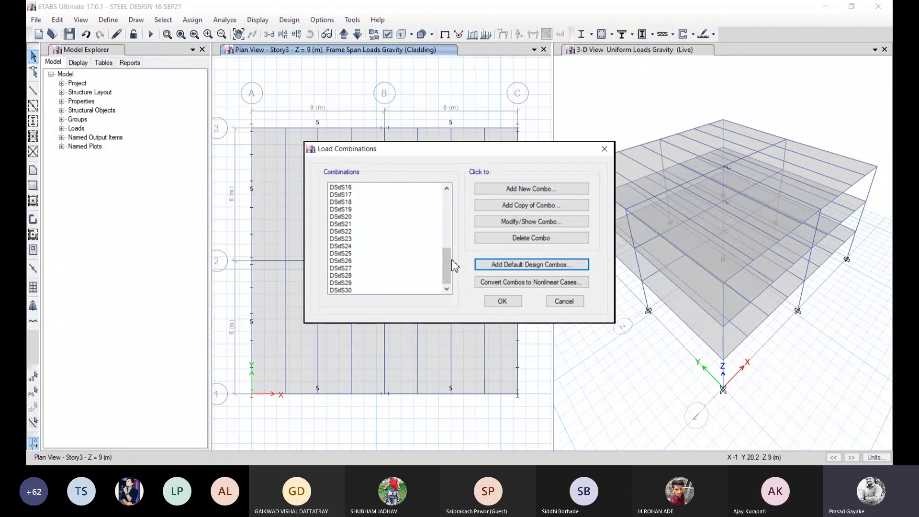
{"action": "left_click_drag", "start_coordinate": [449, 270], "coordinate": [421, 281]}
{"action": "left_click", "coordinate": [502, 301]}
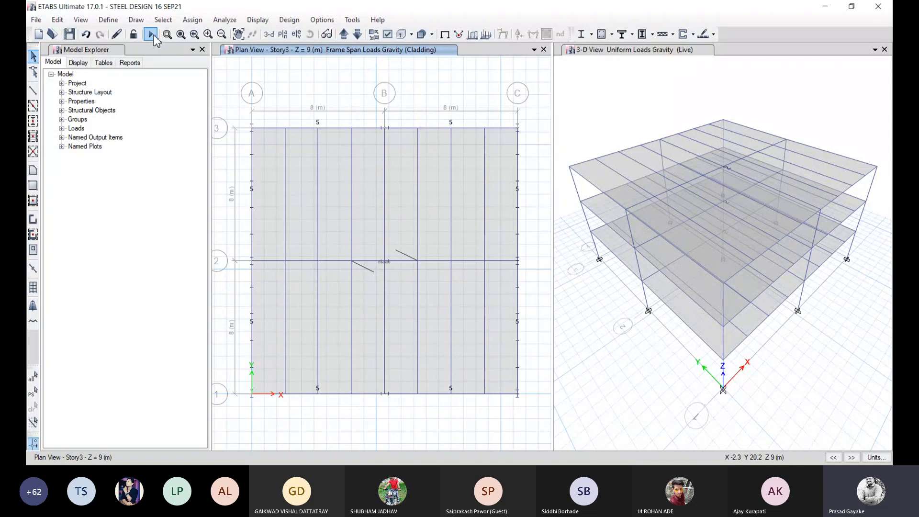
Step: Check the model with all joint, frame, shell and other checks plus the trim-or-extend fix enabled, and run the analysis
{"action": "left_click", "coordinate": [223, 20]}
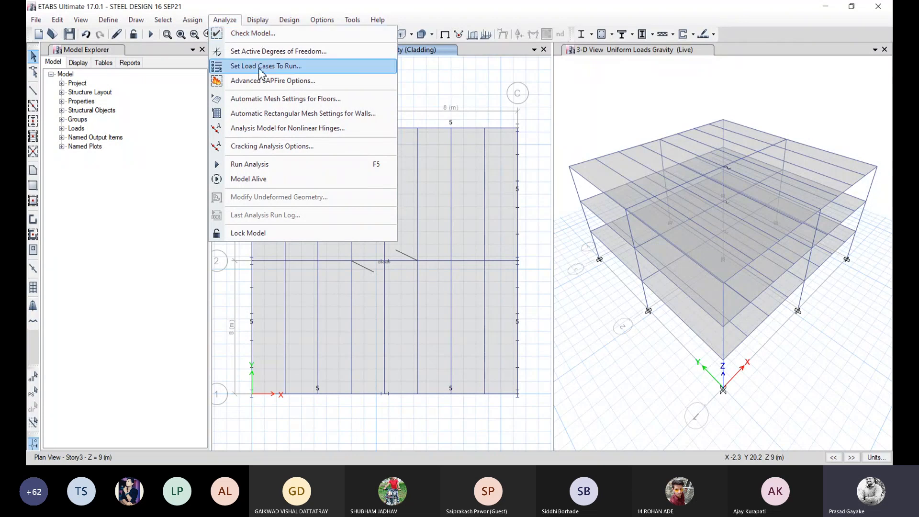
{"action": "left_click", "coordinate": [254, 40]}
{"action": "left_click", "coordinate": [421, 385]}
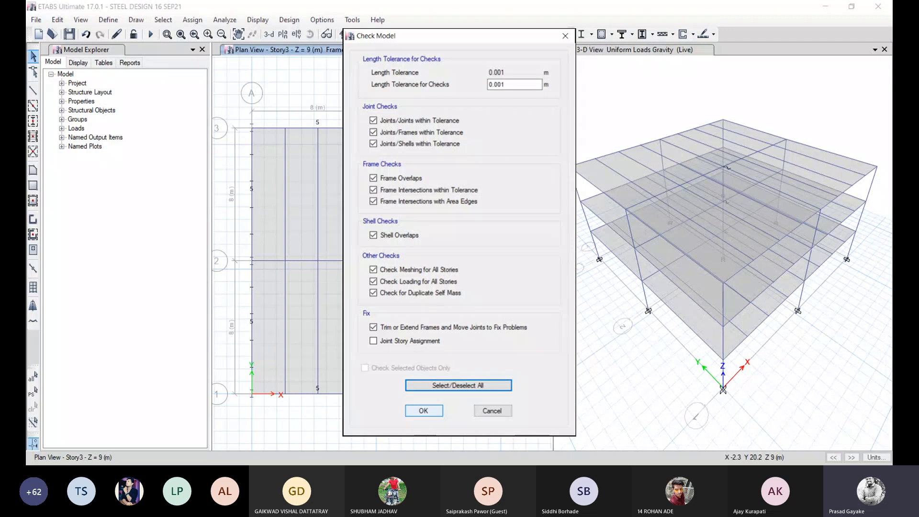
{"action": "left_click", "coordinate": [423, 410]}
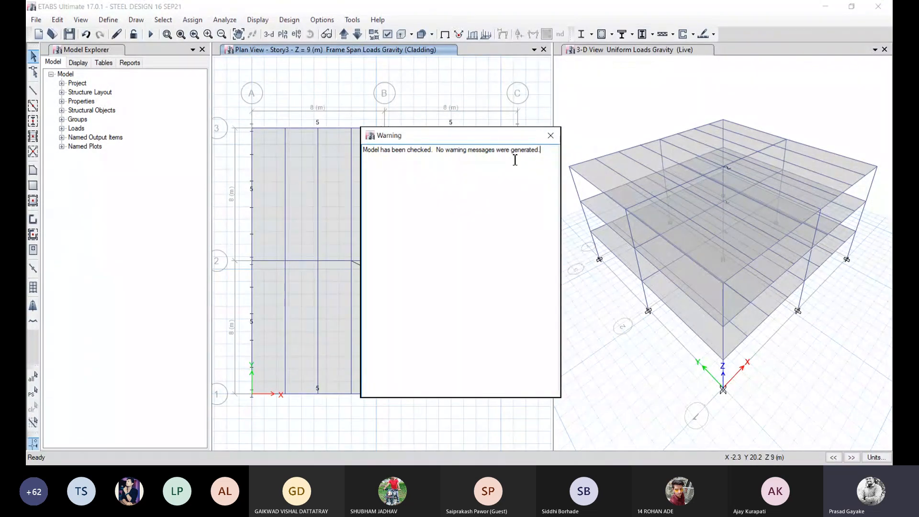
{"action": "left_click", "coordinate": [550, 136]}
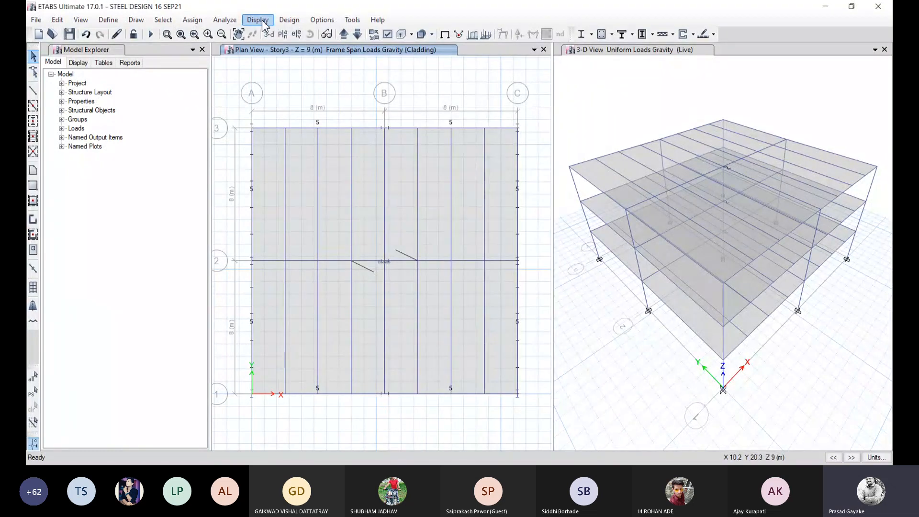
{"action": "left_click", "coordinate": [229, 22]}
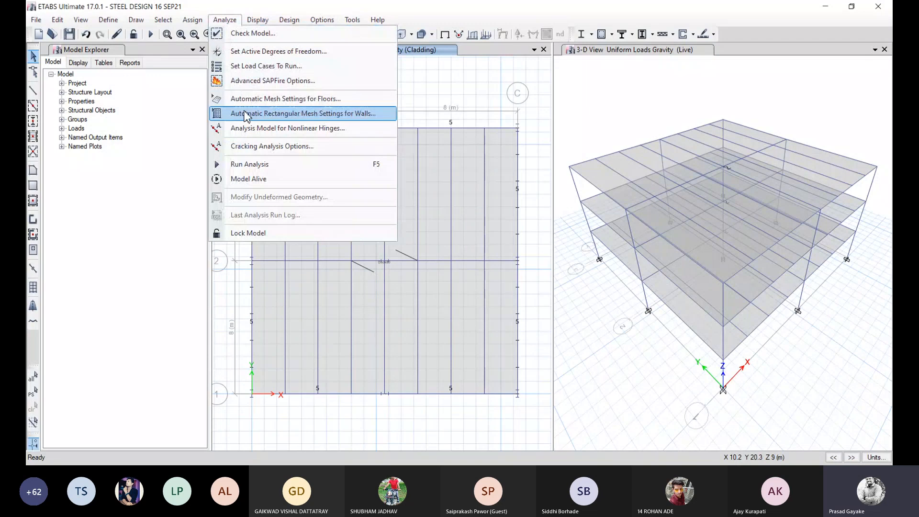
{"action": "left_click", "coordinate": [247, 164]}
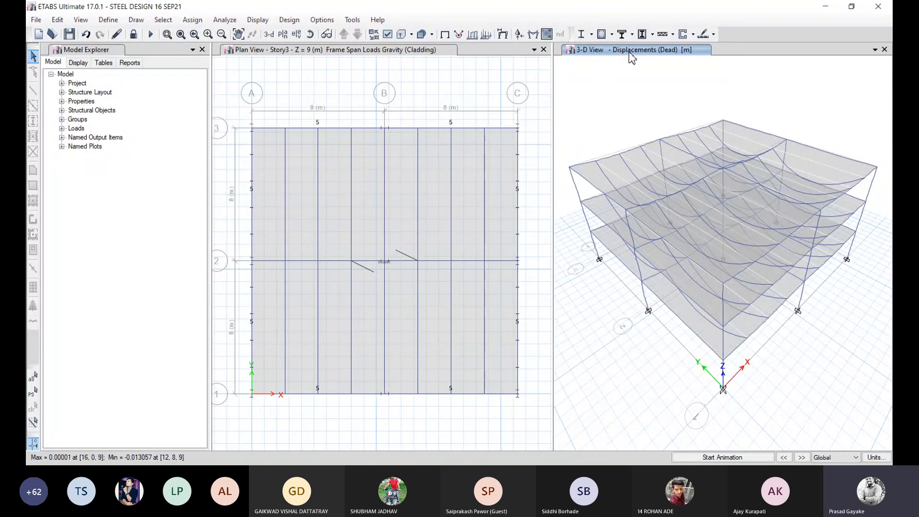
Step: Review the deformed shape display settings for the Dead load case without changing them
{"action": "left_click", "coordinate": [258, 21]}
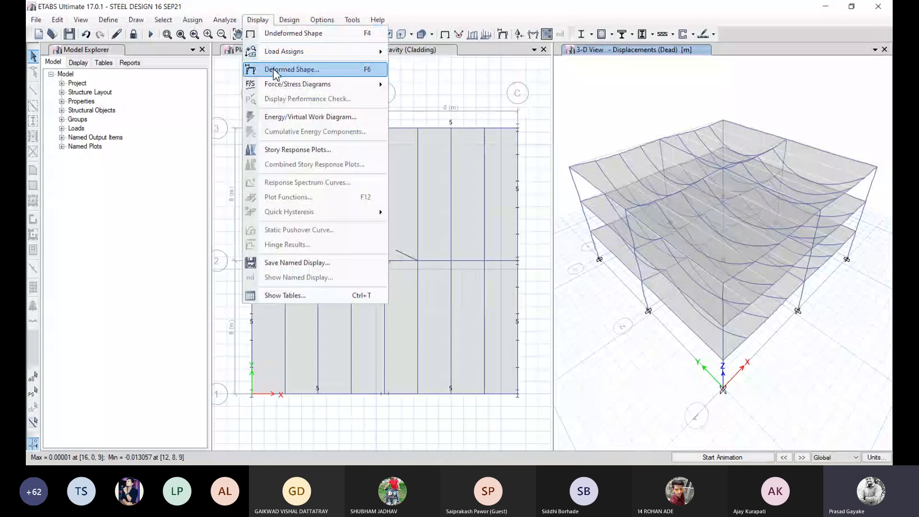
{"action": "left_click", "coordinate": [277, 73]}
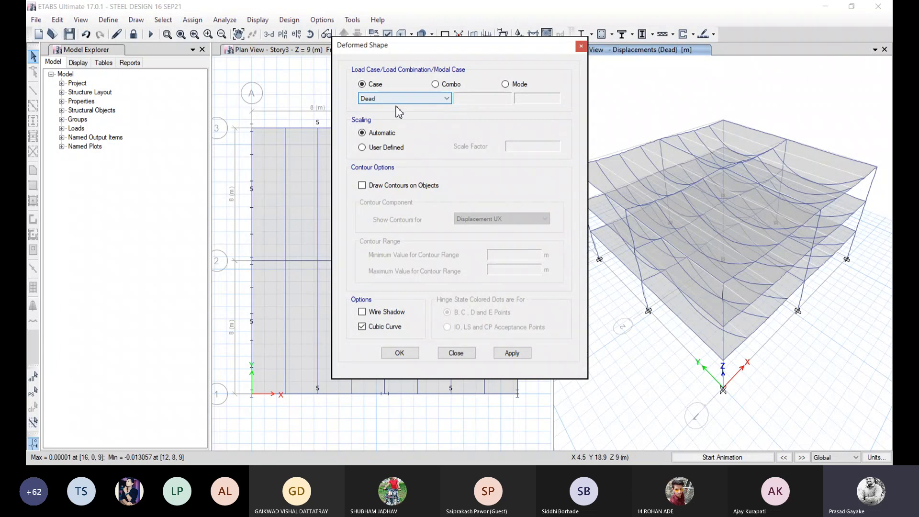
{"action": "left_click", "coordinate": [469, 354]}
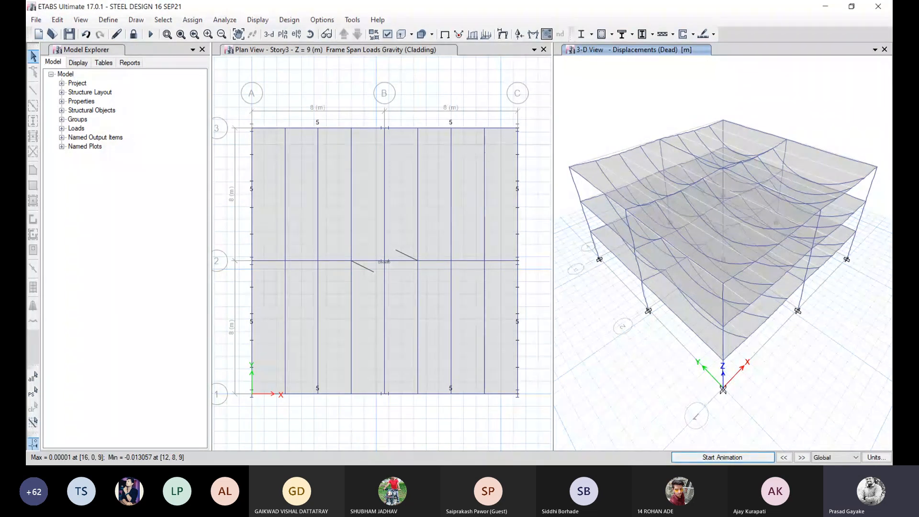
Step: Animate the Dead load case displacements in the 3D view, reduce the animation speed and stop the animation
{"action": "key", "text": "Return"}
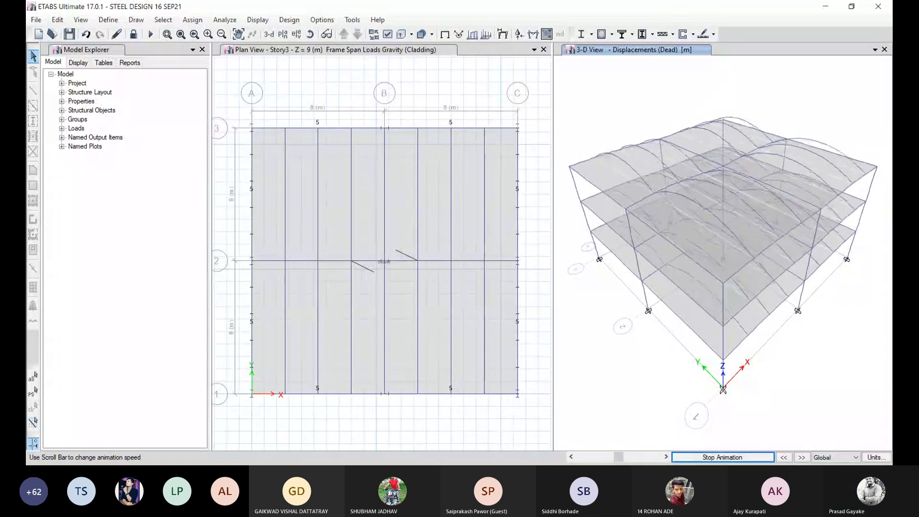
{"action": "key", "text": "Tab"}
{"action": "key", "text": "Left"}
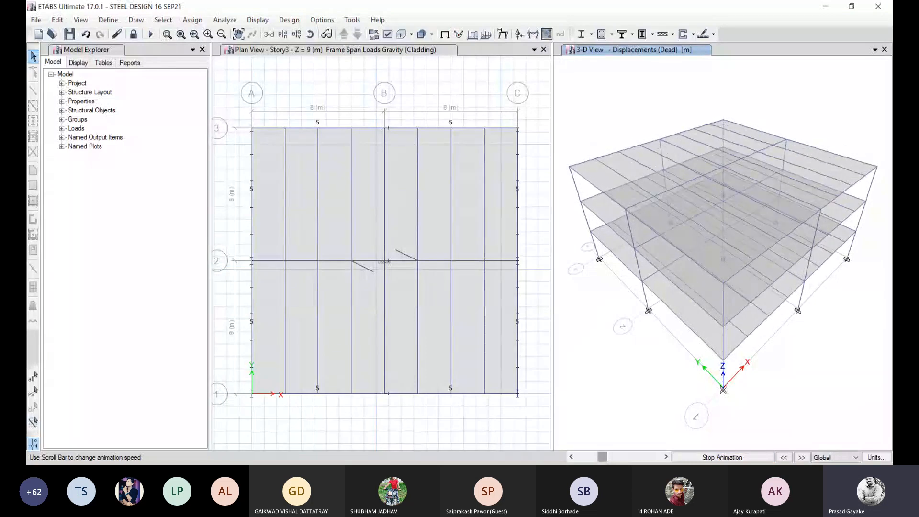
{"action": "key", "text": "Tab"}
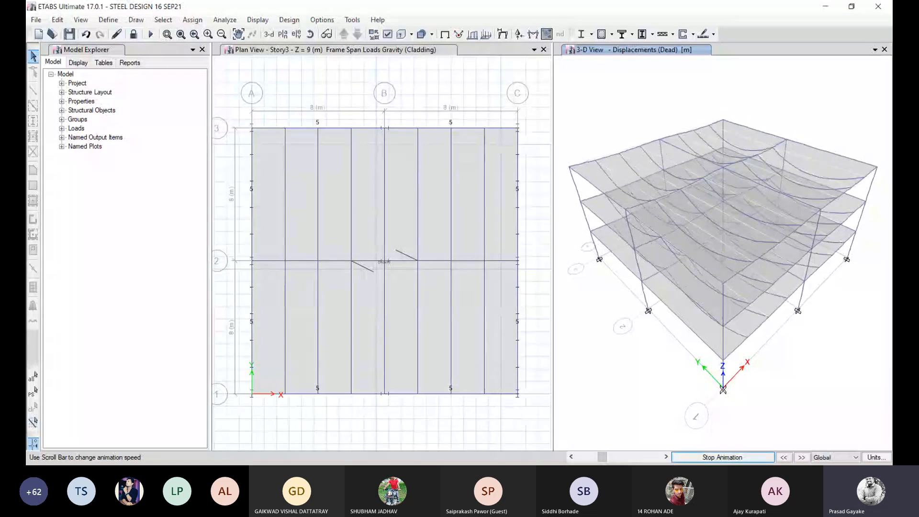
{"action": "key", "text": "Return"}
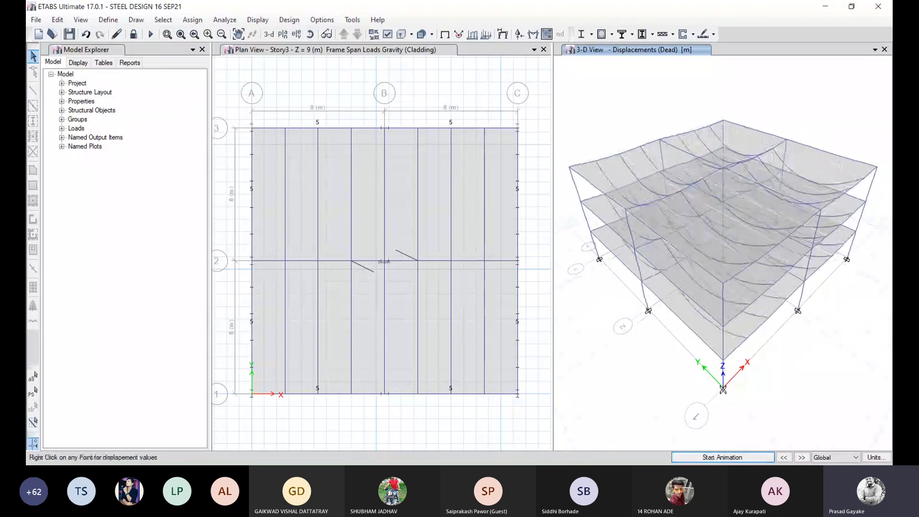
Step: Show the deformed shape for the EQ X load case with automatic scaling and animate it in the 3D view
{"action": "left_click", "coordinate": [257, 20]}
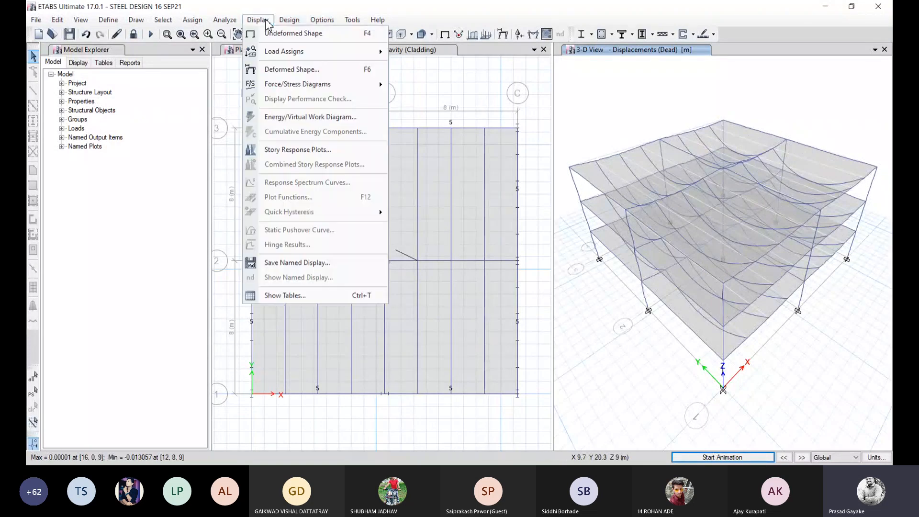
{"action": "left_click", "coordinate": [357, 70]}
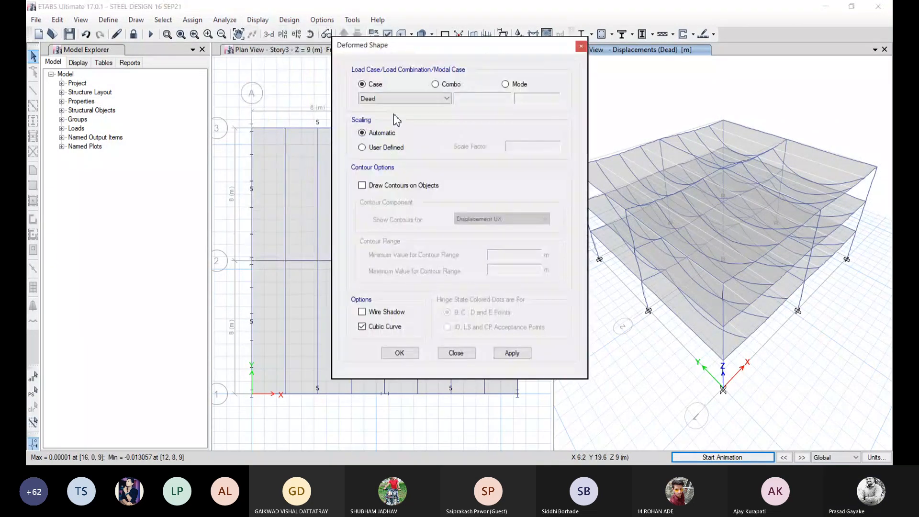
{"action": "left_click", "coordinate": [397, 99]}
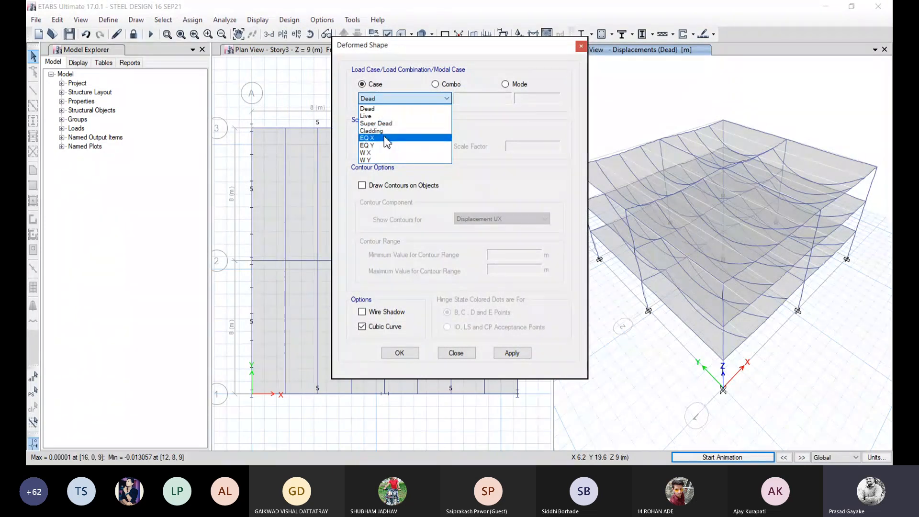
{"action": "left_click", "coordinate": [384, 138]}
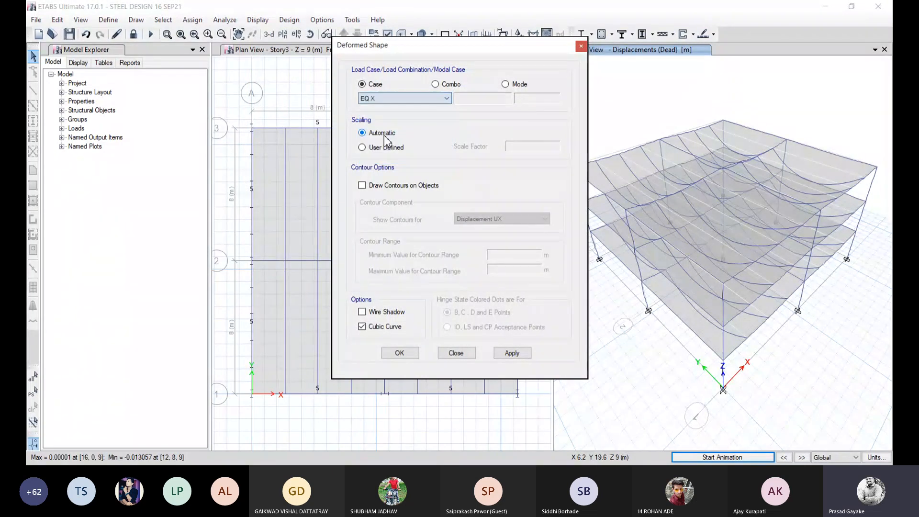
{"action": "left_click", "coordinate": [510, 354]}
{"action": "left_click", "coordinate": [415, 354]}
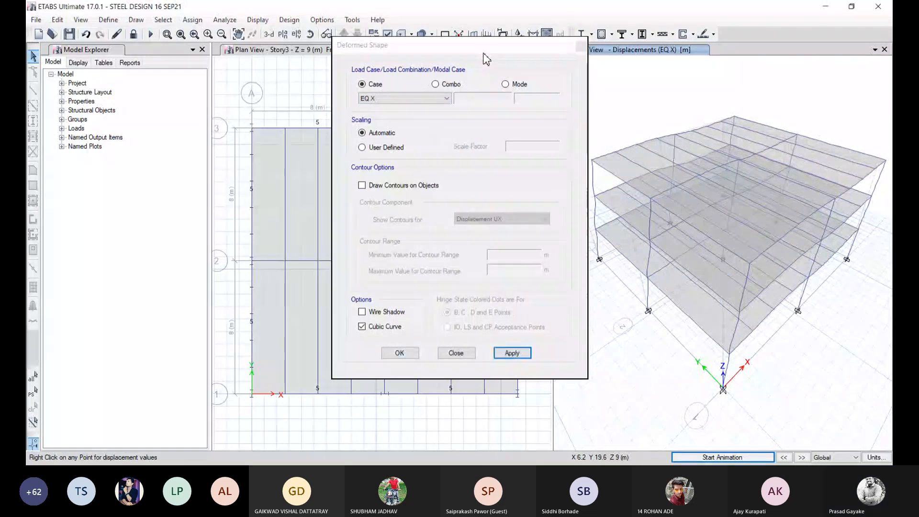
{"action": "left_click_drag", "start_coordinate": [486, 56], "coordinate": [329, 66]}
{"action": "left_click", "coordinate": [722, 457]}
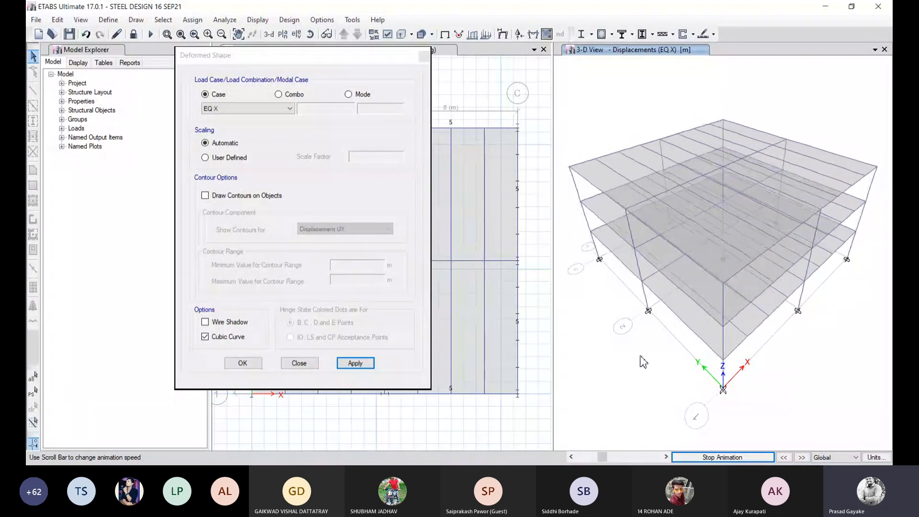
Step: Show the animated deformed shape for the EQ Y load case, close its settings and stop the animation
{"action": "left_click", "coordinate": [247, 108]}
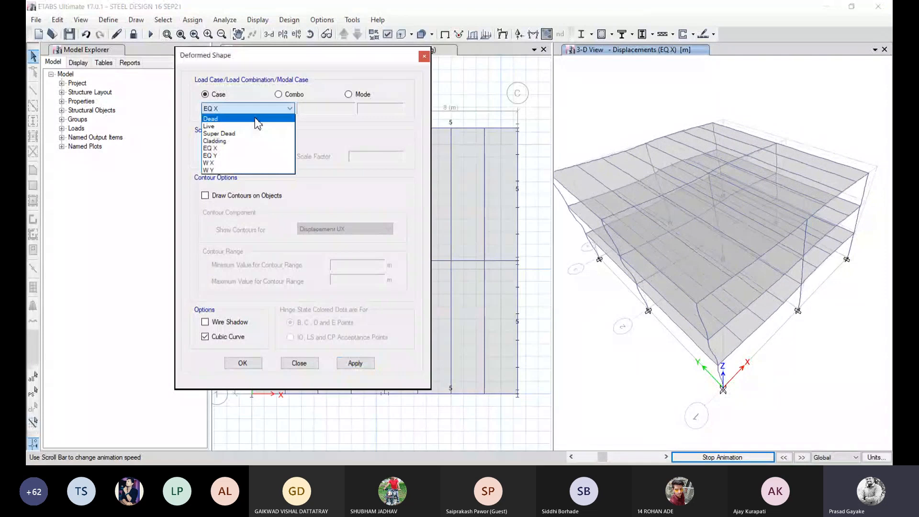
{"action": "left_click", "coordinate": [241, 155]}
{"action": "left_click", "coordinate": [357, 364]}
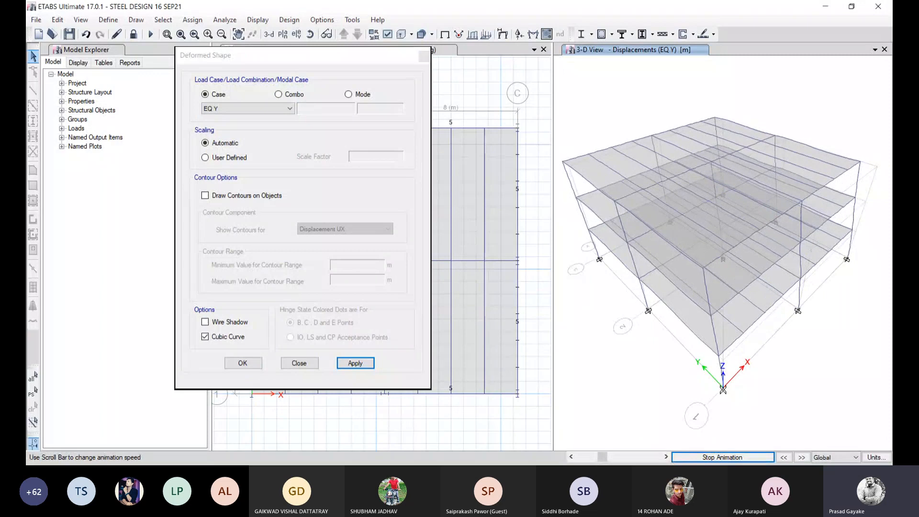
{"action": "left_click", "coordinate": [299, 363]}
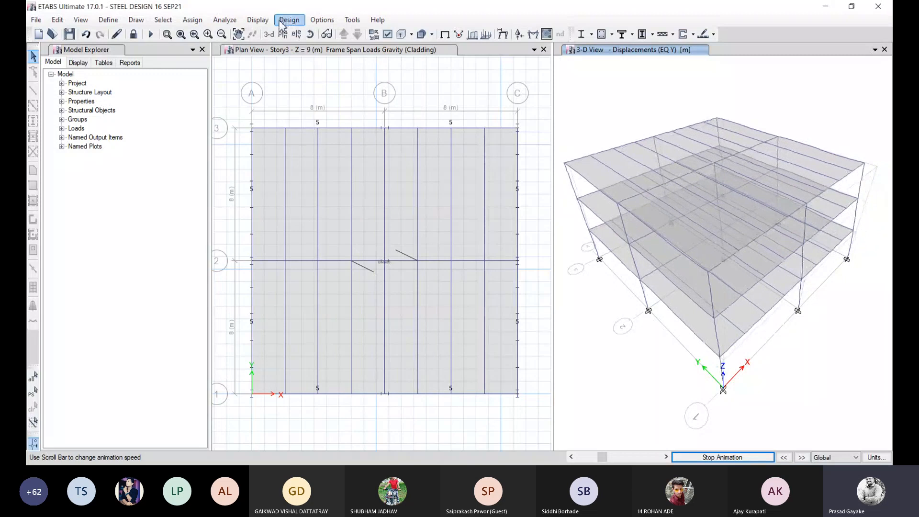
{"action": "left_click", "coordinate": [258, 20]}
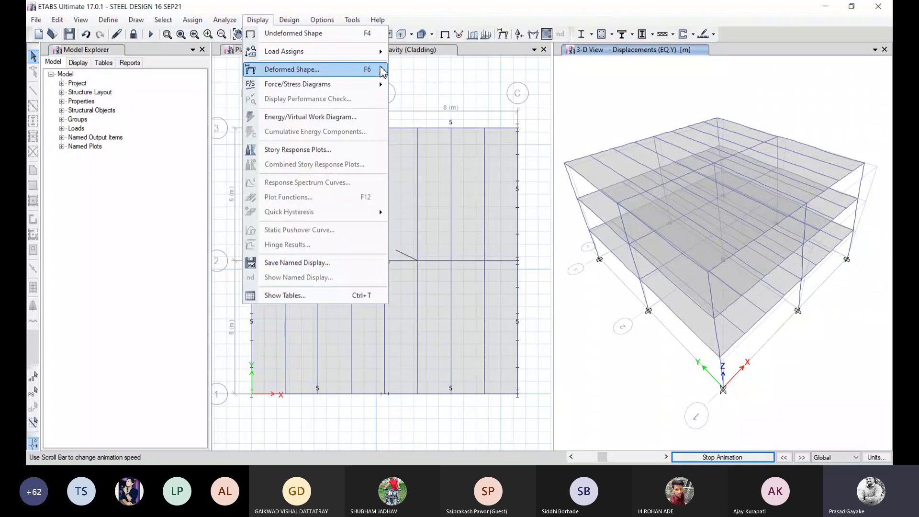
{"action": "left_click", "coordinate": [372, 72]}
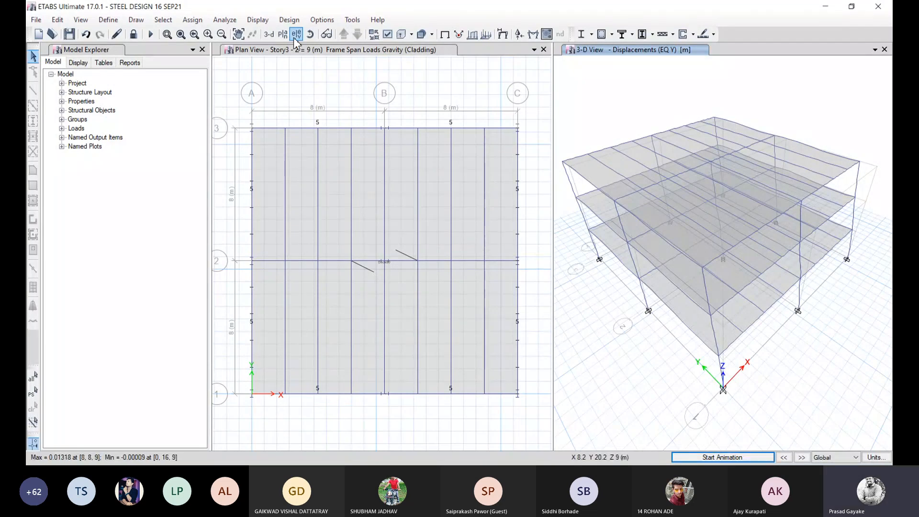
Step: Display the filled axial force diagram of the frames for the Dead load case in the 3D view
{"action": "left_click", "coordinate": [258, 19]}
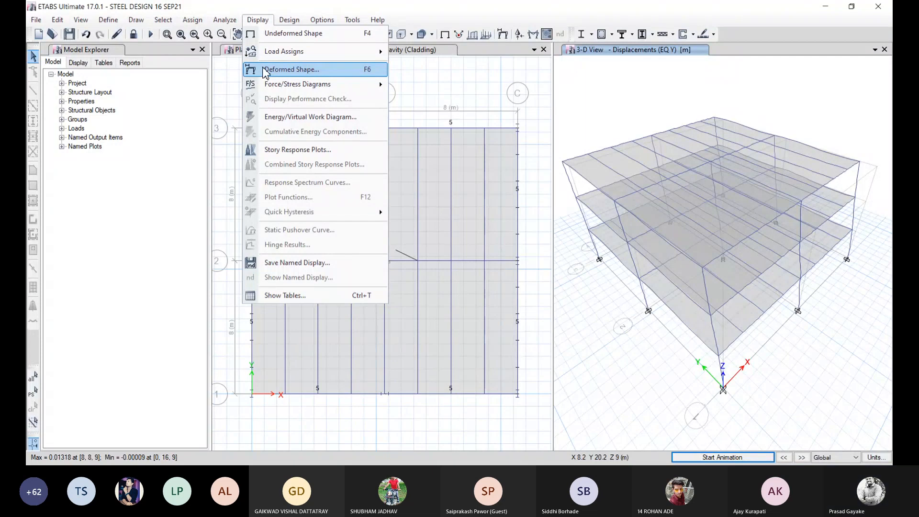
{"action": "left_click", "coordinate": [224, 20]}
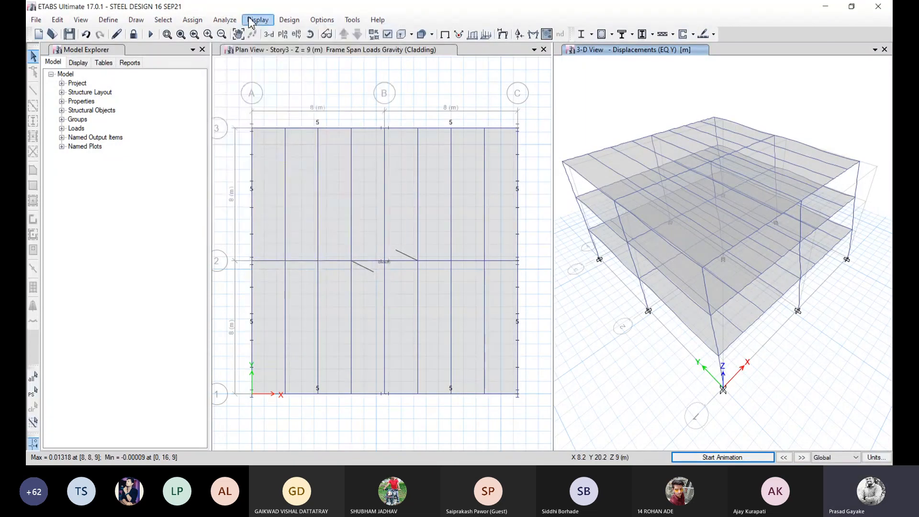
{"action": "left_click", "coordinate": [251, 21]}
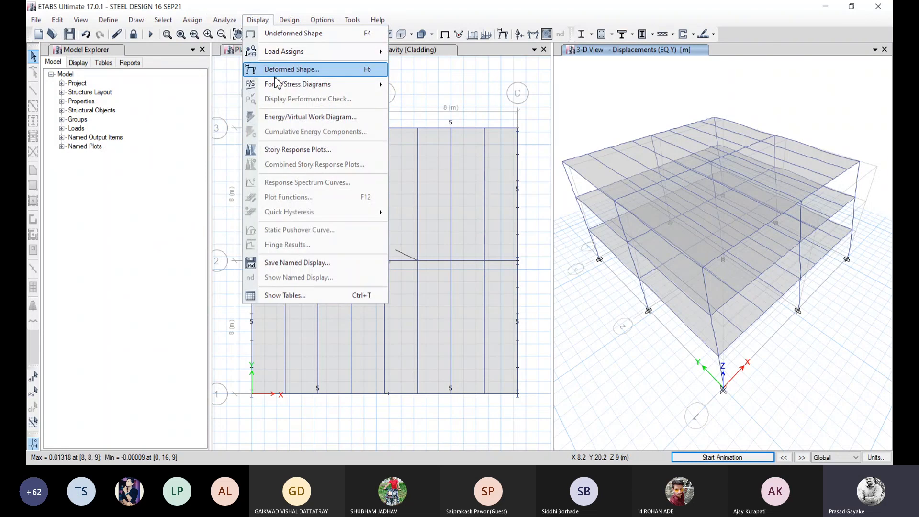
{"action": "mouse_move", "coordinate": [281, 86]}
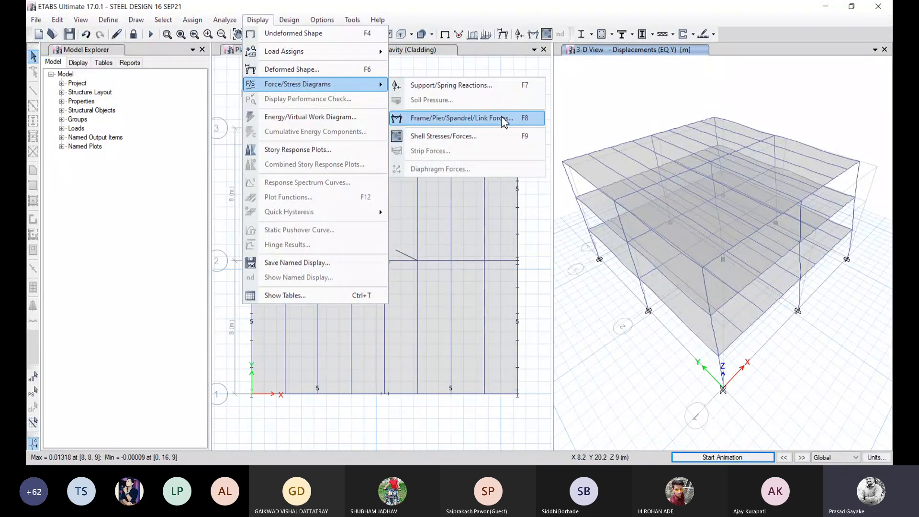
{"action": "left_click", "coordinate": [471, 120]}
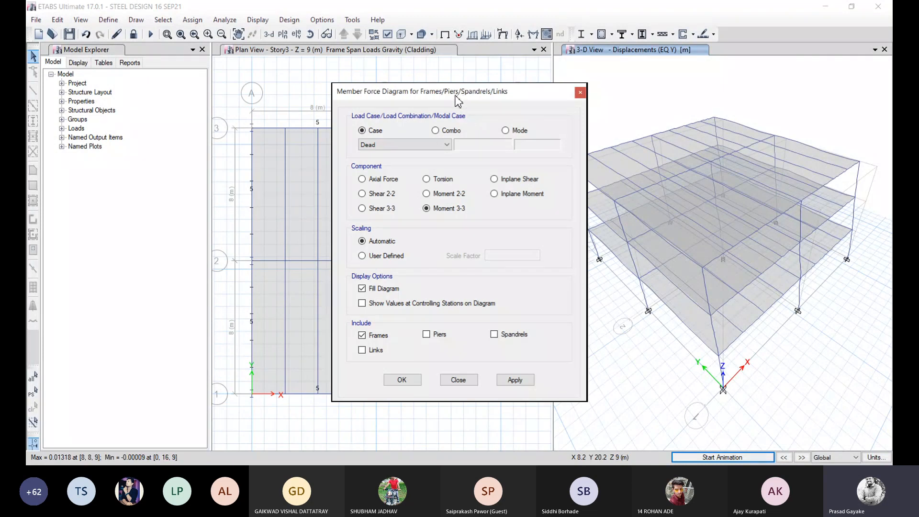
{"action": "left_click_drag", "start_coordinate": [455, 98], "coordinate": [380, 105]}
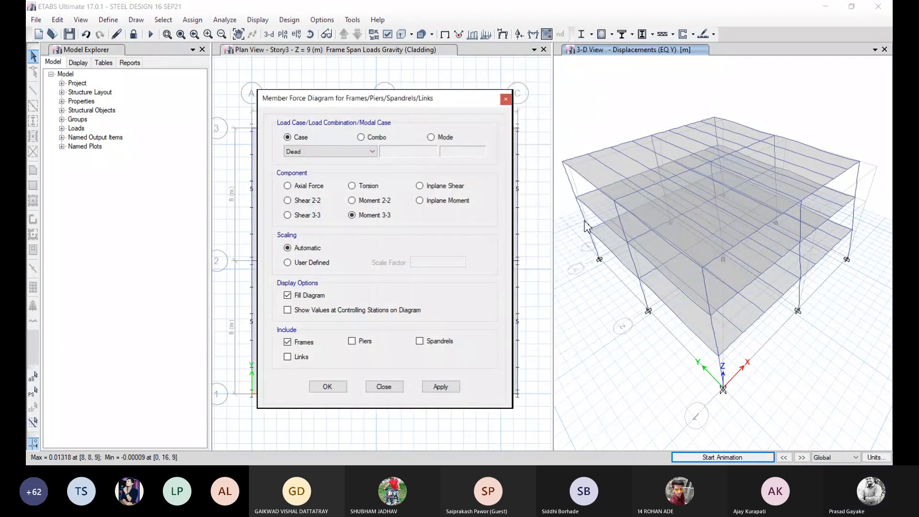
{"action": "left_click", "coordinate": [645, 76]}
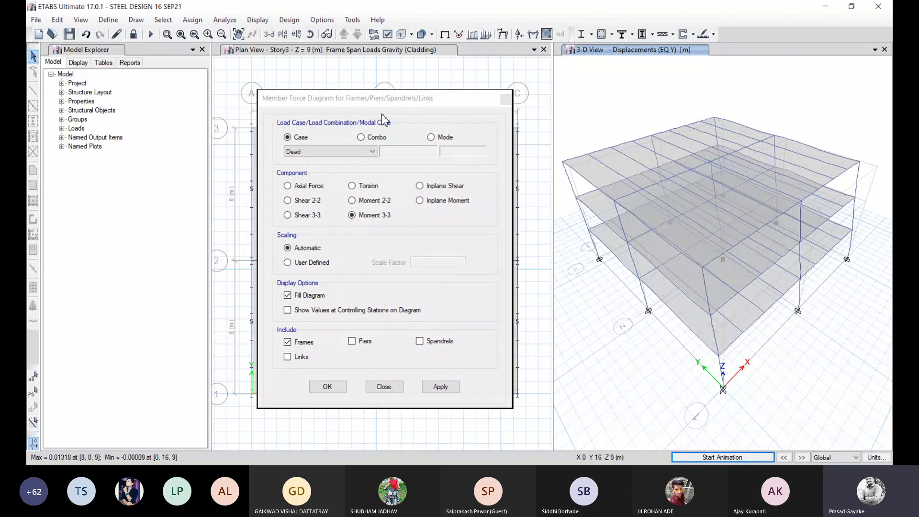
{"action": "left_click", "coordinate": [391, 98]}
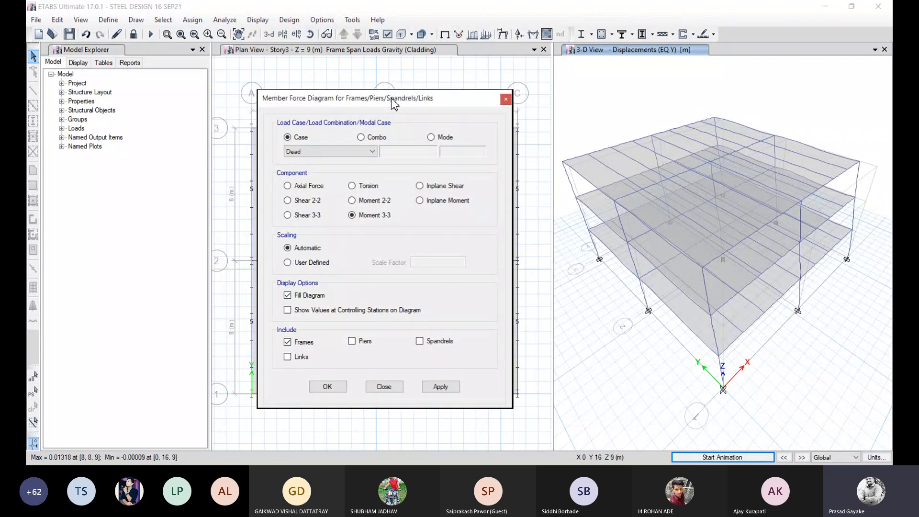
{"action": "left_click_drag", "start_coordinate": [391, 98], "coordinate": [245, 84]}
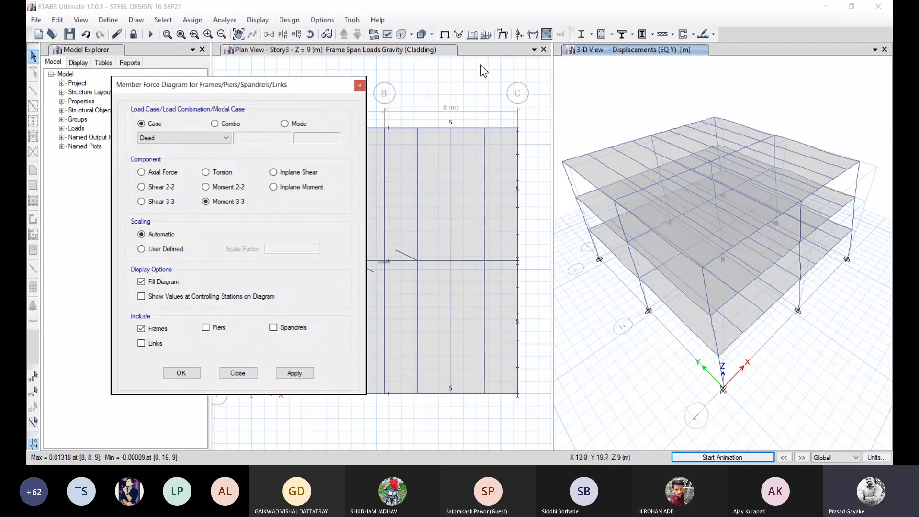
{"action": "left_click", "coordinate": [621, 98]}
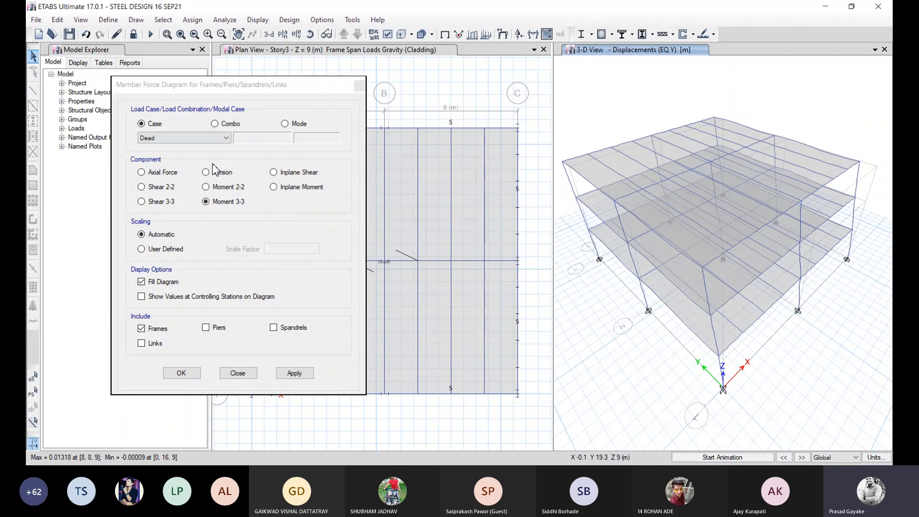
{"action": "left_click", "coordinate": [142, 172]}
{"action": "left_click", "coordinate": [294, 373]}
Step: Inspect the axial force values along the central column from the base to the top story
{"action": "left_click", "coordinate": [600, 242]}
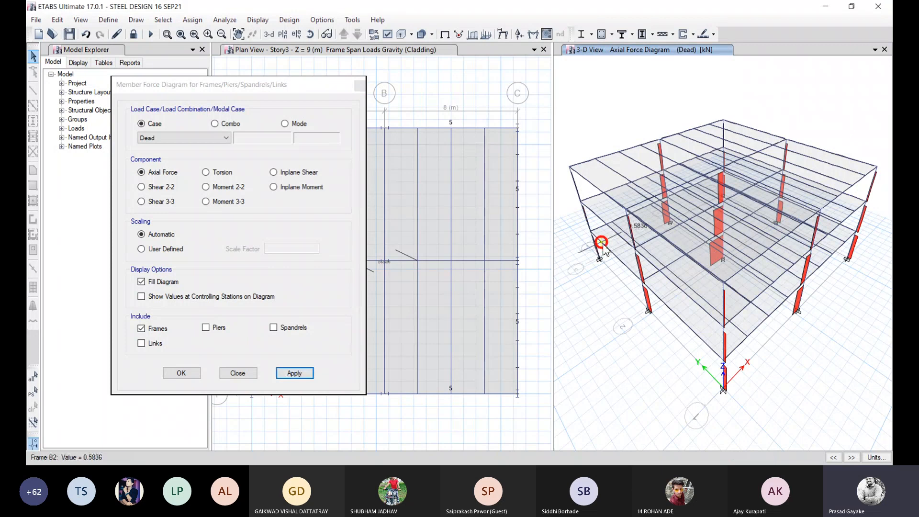
{"action": "mouse_move", "coordinate": [723, 258]}
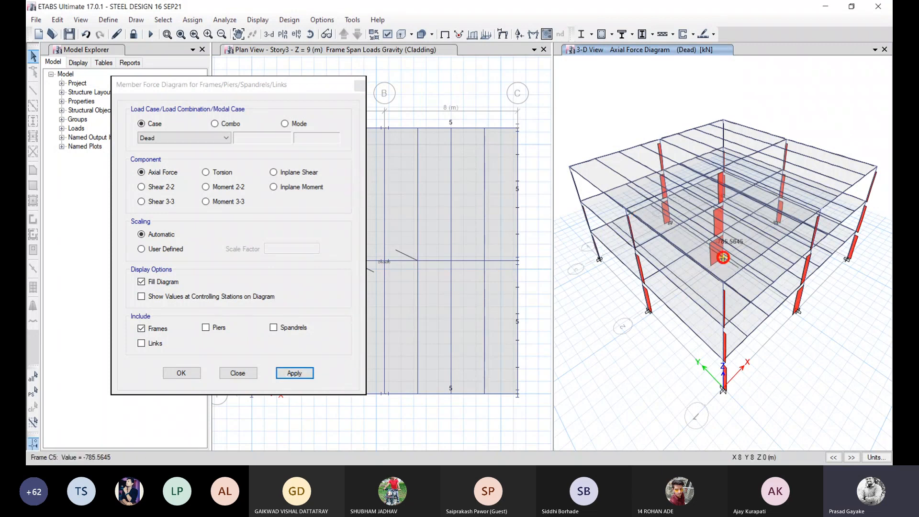
{"action": "mouse_move", "coordinate": [715, 218]}
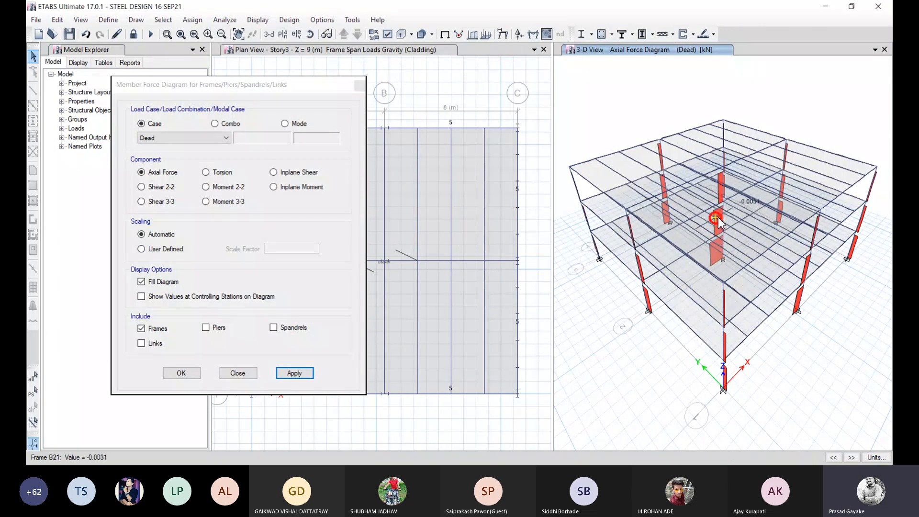
{"action": "mouse_move", "coordinate": [723, 187]}
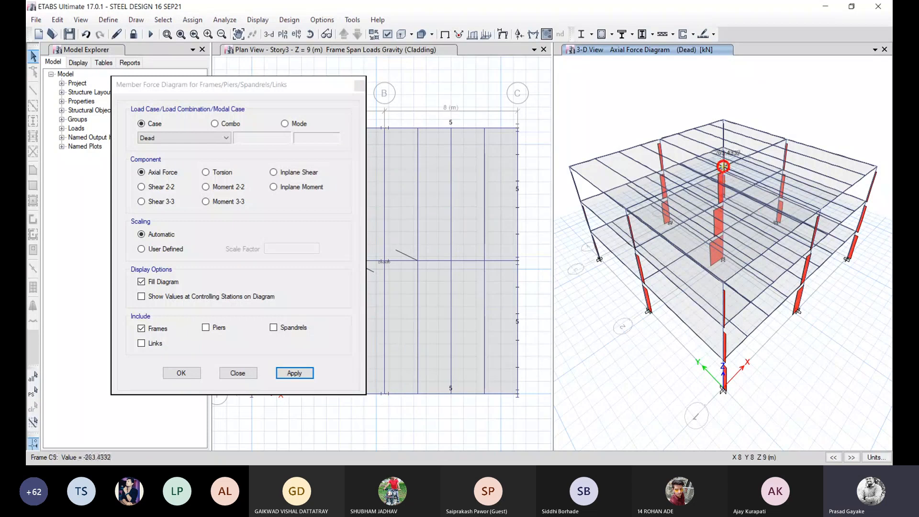
{"action": "mouse_move", "coordinate": [723, 159]}
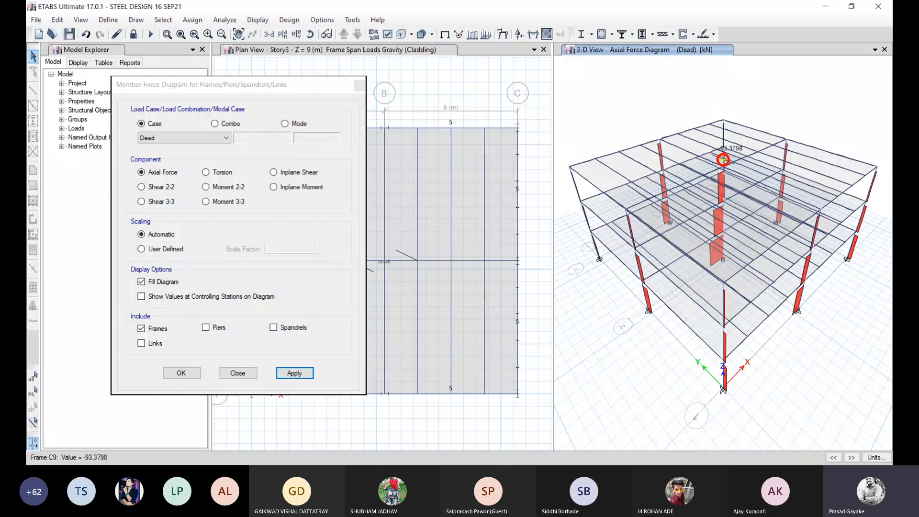
Step: Display the frames' Shear 2-2, Moment 2-2 and Moment 3-3 diagrams one after another for the Dead load case
{"action": "left_click", "coordinate": [153, 188]}
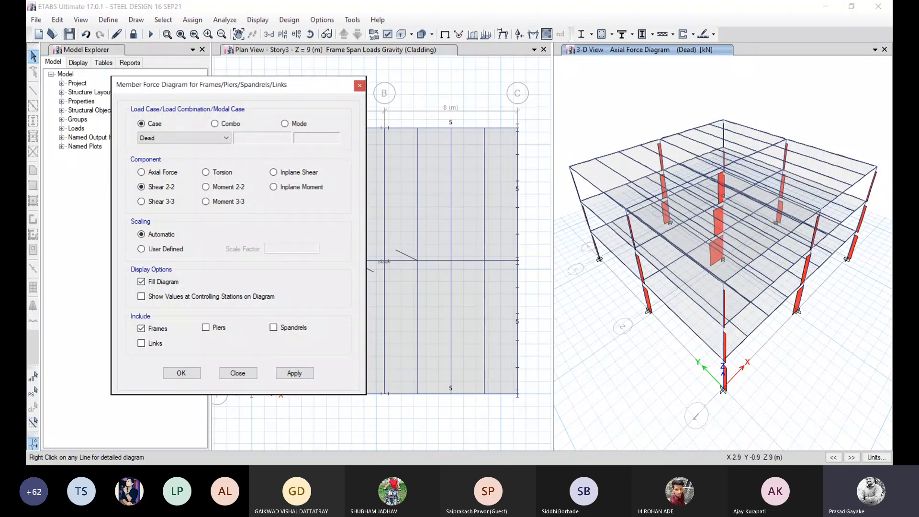
{"action": "left_click", "coordinate": [292, 374]}
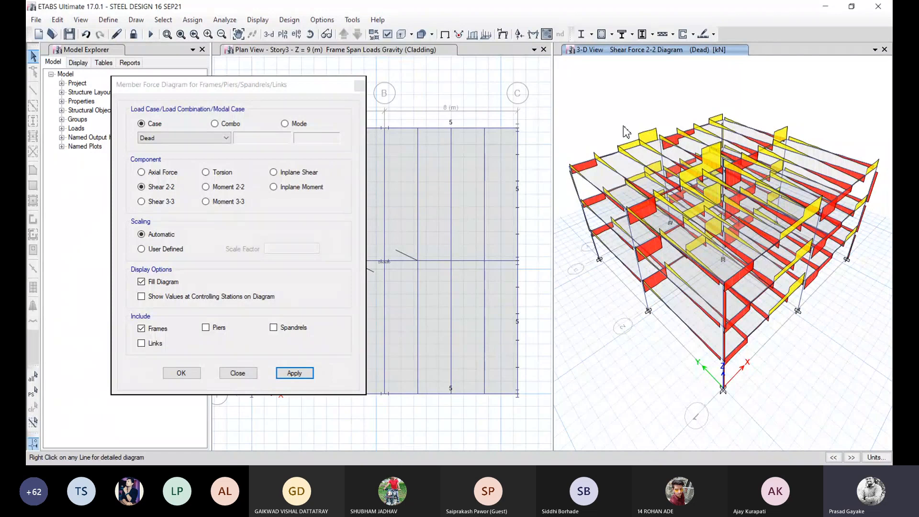
{"action": "left_click", "coordinate": [207, 187]}
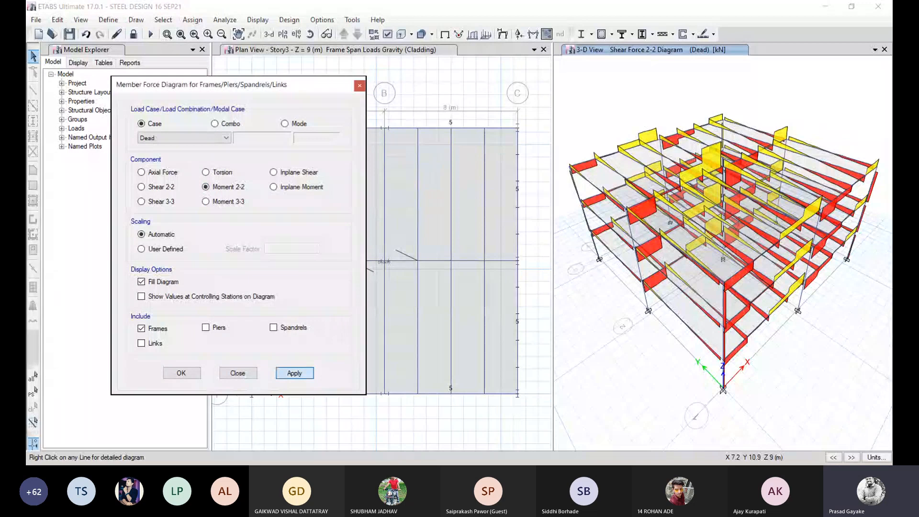
{"action": "left_click", "coordinate": [294, 372]}
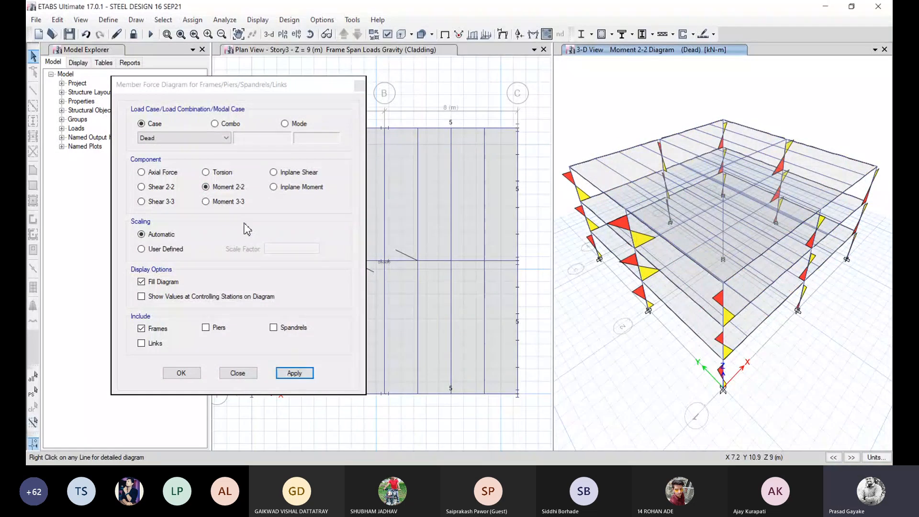
{"action": "left_click", "coordinate": [234, 203]}
{"action": "left_click", "coordinate": [294, 374]}
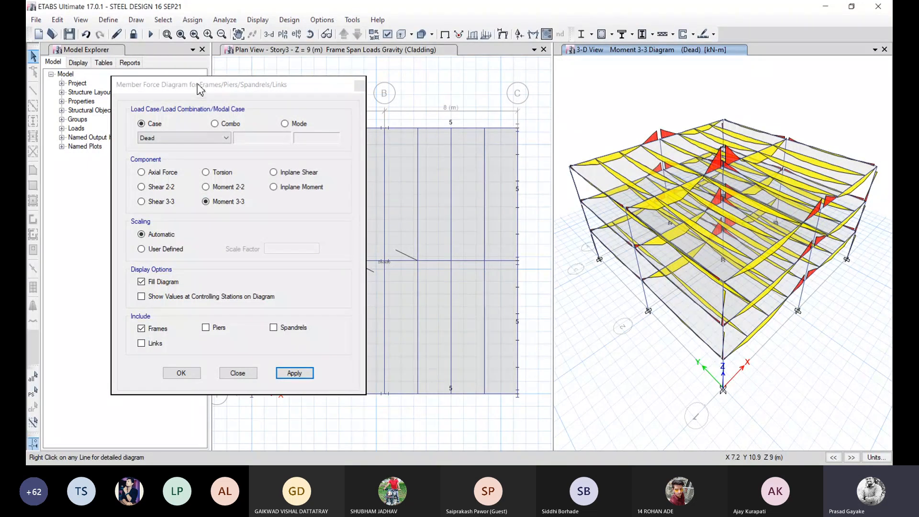
Step: Close the member force diagram settings, keeping the Moment 3-3 diagram for the Dead case in the 3D view
{"action": "left_click", "coordinate": [258, 19]}
{"action": "mouse_move", "coordinate": [307, 86]}
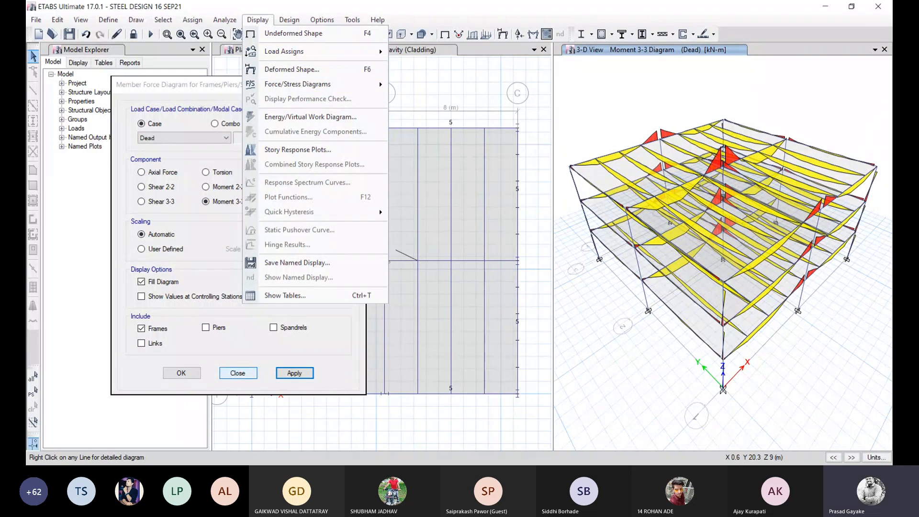
{"action": "left_click", "coordinate": [237, 372]}
{"action": "left_click", "coordinate": [238, 372]}
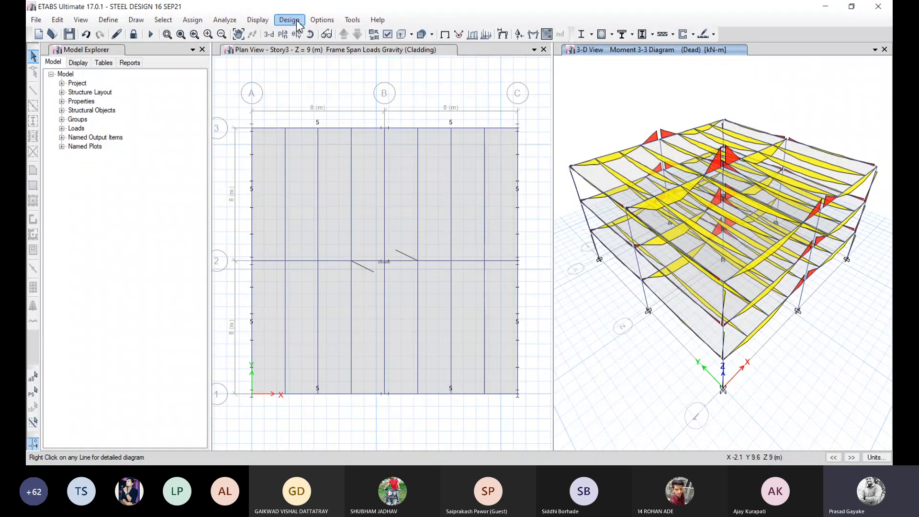
{"action": "left_click", "coordinate": [299, 22]}
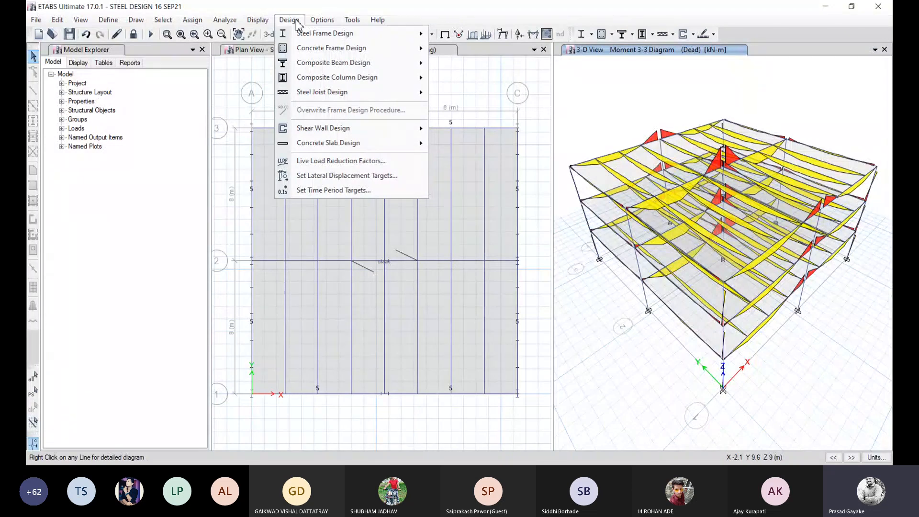
{"action": "mouse_move", "coordinate": [300, 34]}
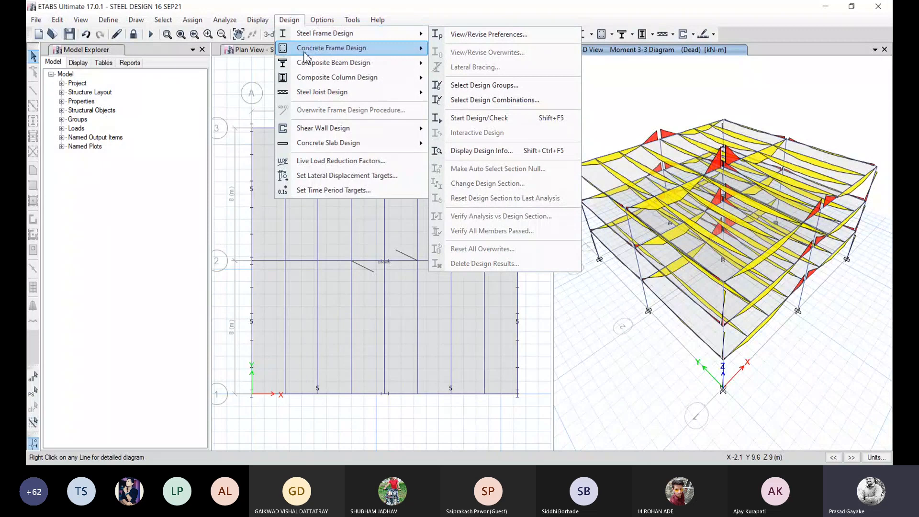
{"action": "mouse_move", "coordinate": [292, 67]}
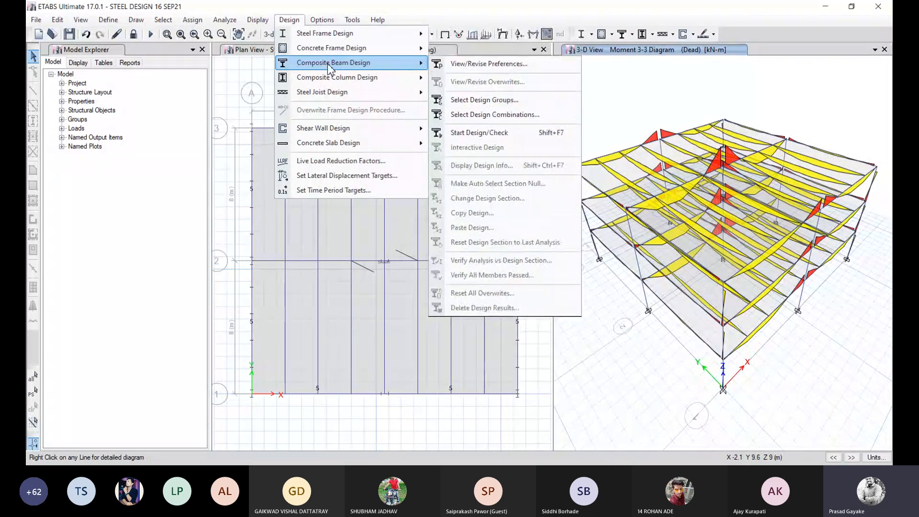
Step: Review the composite beam design preferences and accept them with AISC 360-16 as the design code
{"action": "left_click", "coordinate": [289, 19]}
{"action": "left_click", "coordinate": [289, 20]}
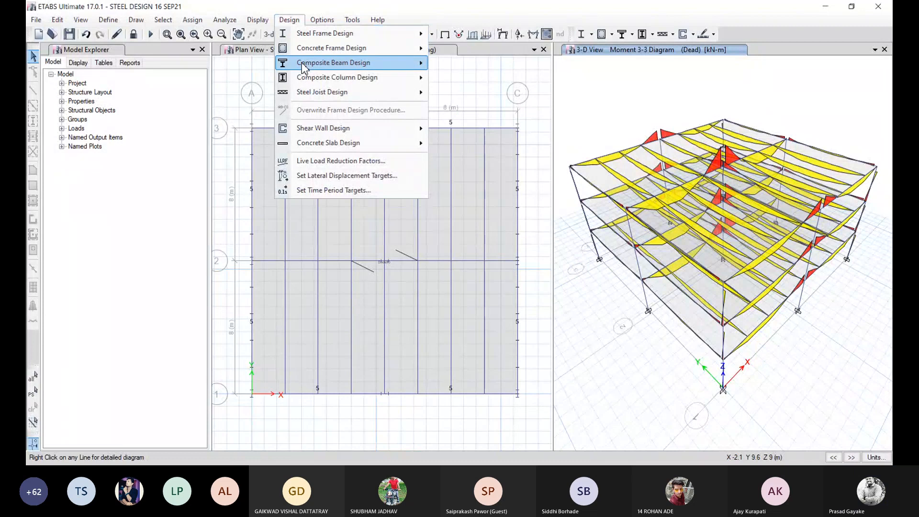
{"action": "mouse_move", "coordinate": [305, 67]}
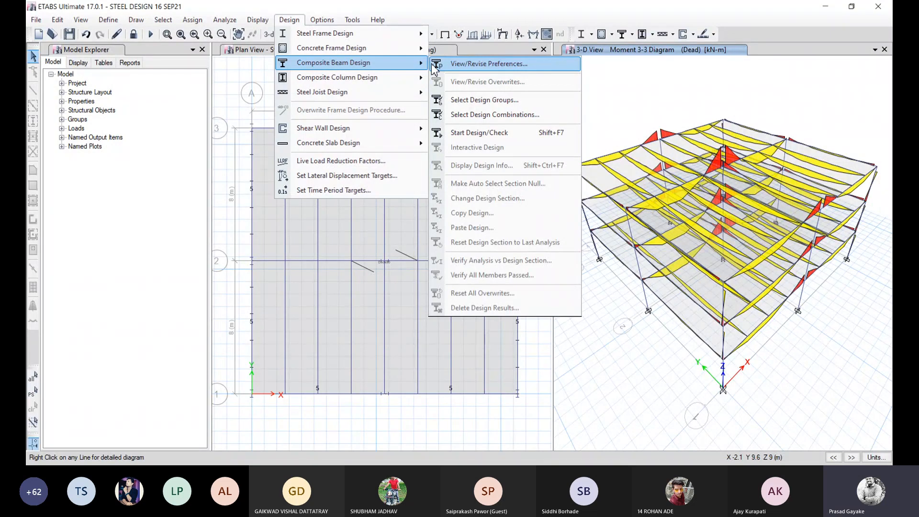
{"action": "mouse_move", "coordinate": [393, 38]}
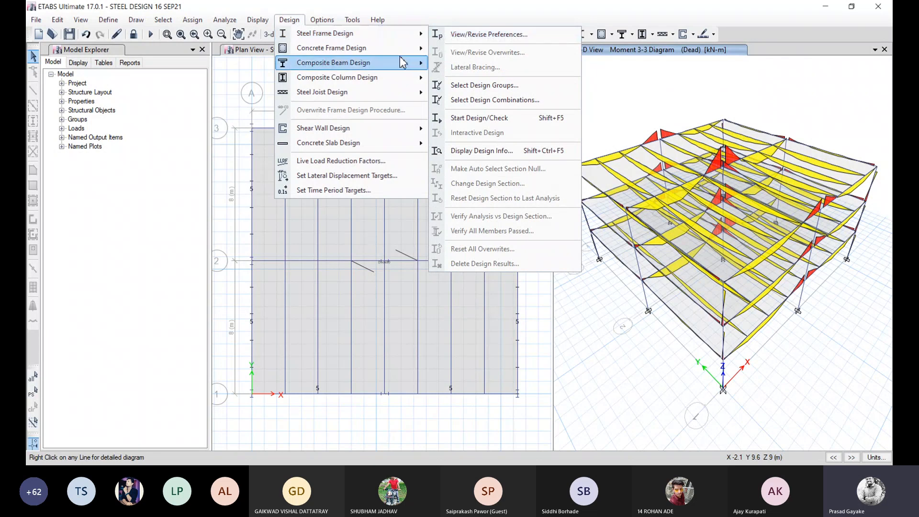
{"action": "mouse_move", "coordinate": [401, 69]}
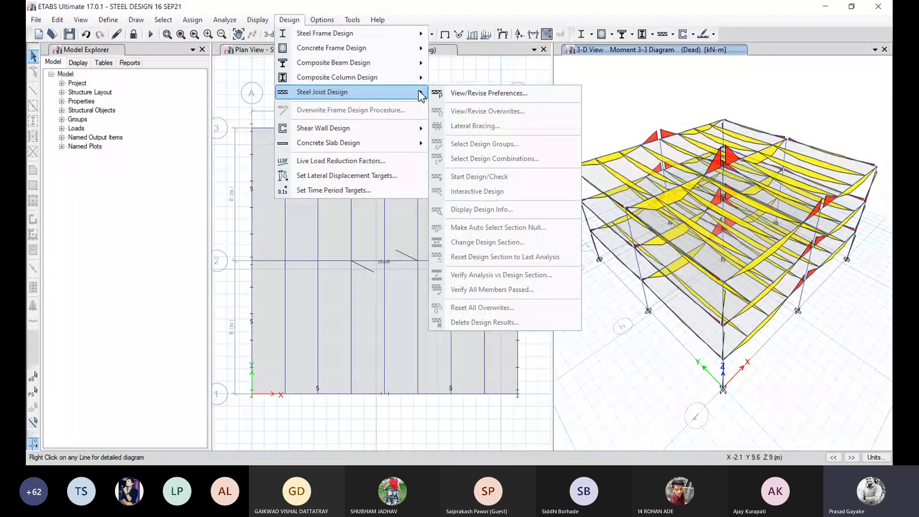
{"action": "mouse_move", "coordinate": [408, 84]}
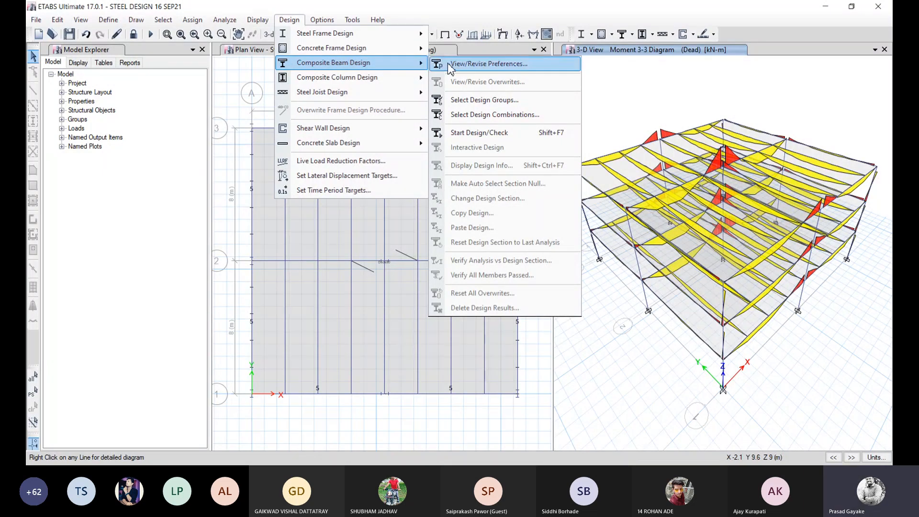
{"action": "left_click", "coordinate": [505, 73]}
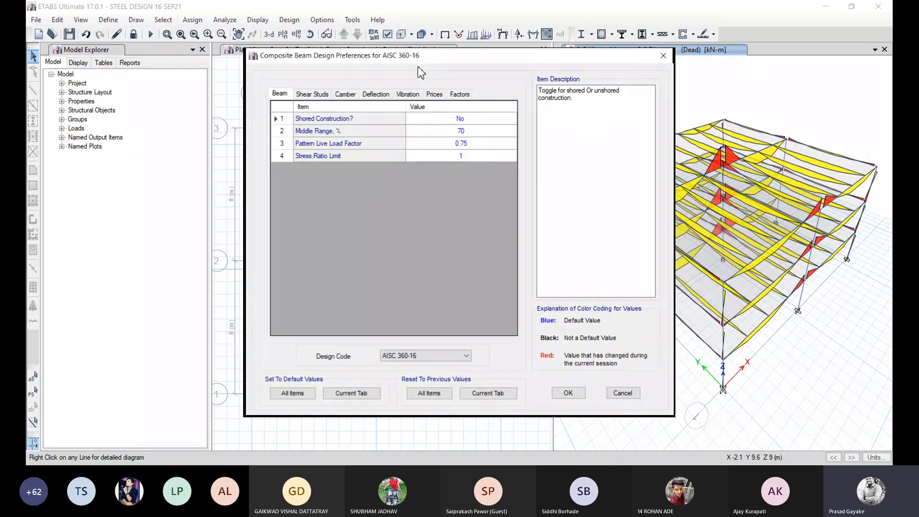
{"action": "left_click", "coordinate": [465, 357]}
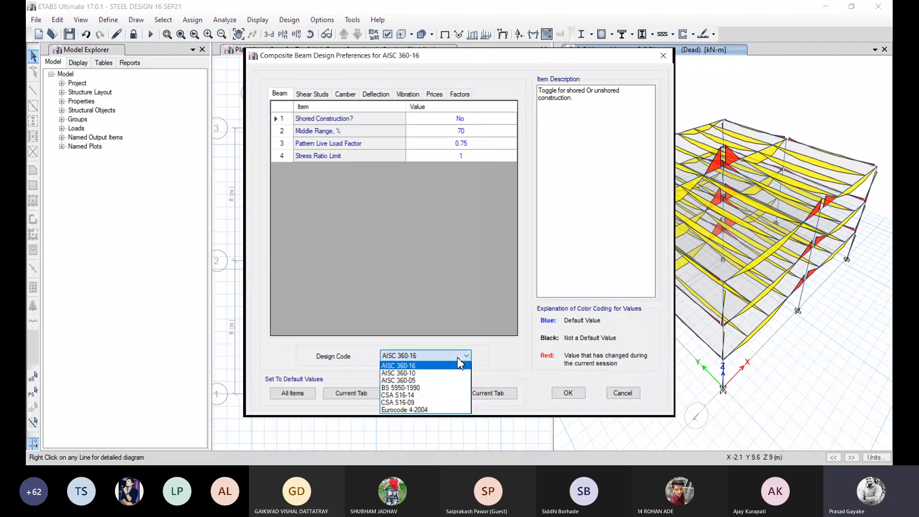
{"action": "left_click", "coordinate": [425, 366]}
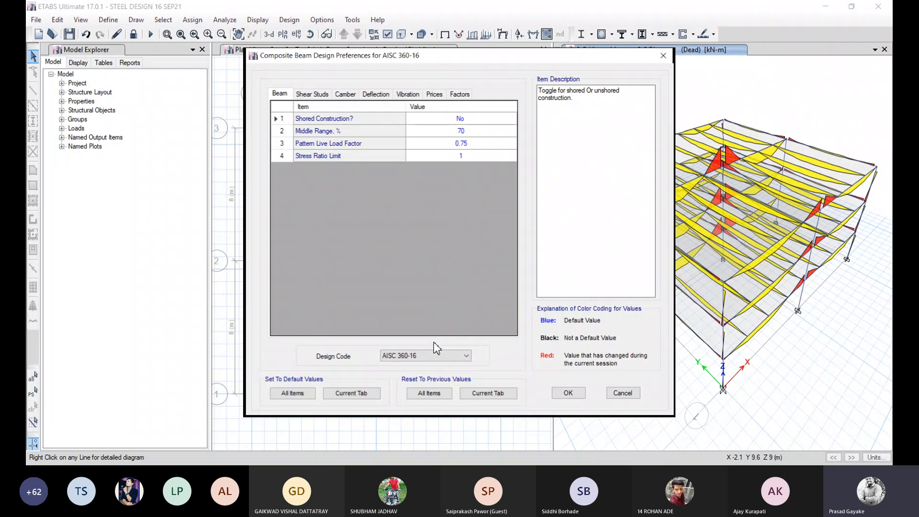
{"action": "left_click", "coordinate": [413, 360]}
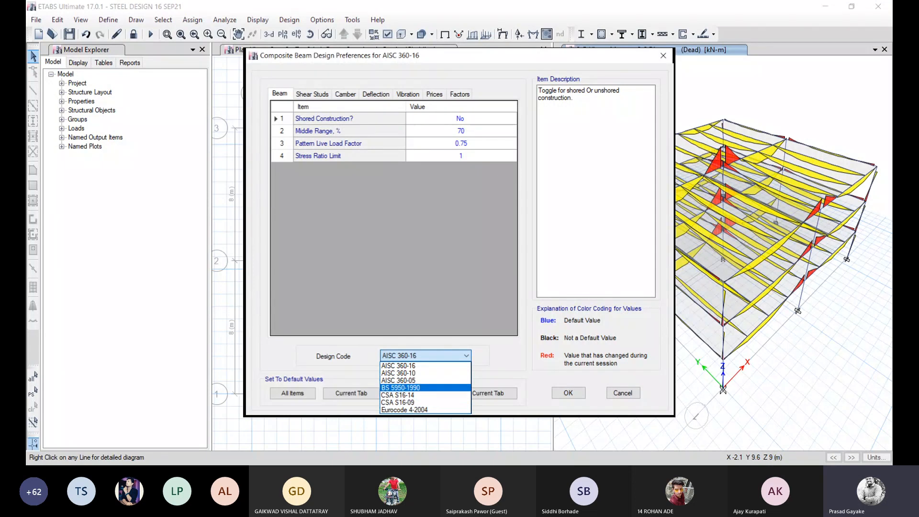
{"action": "left_click", "coordinate": [406, 366]}
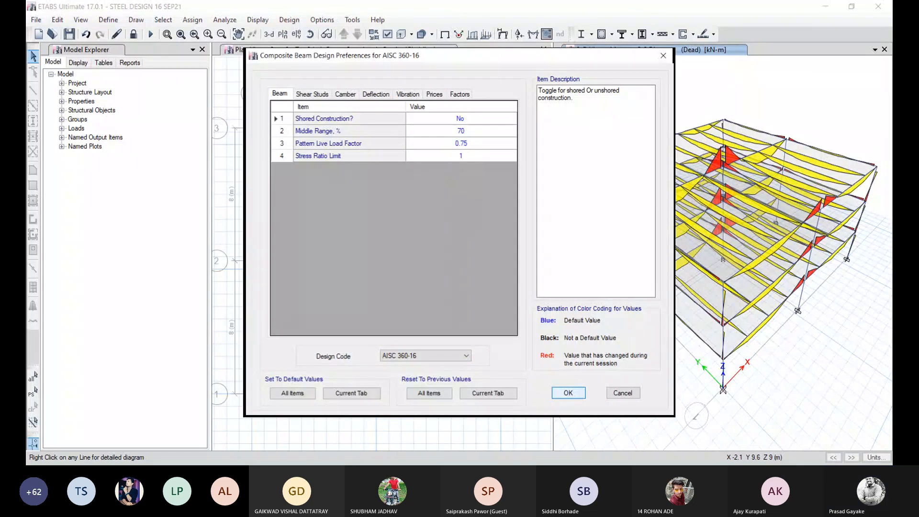
{"action": "left_click", "coordinate": [568, 392]}
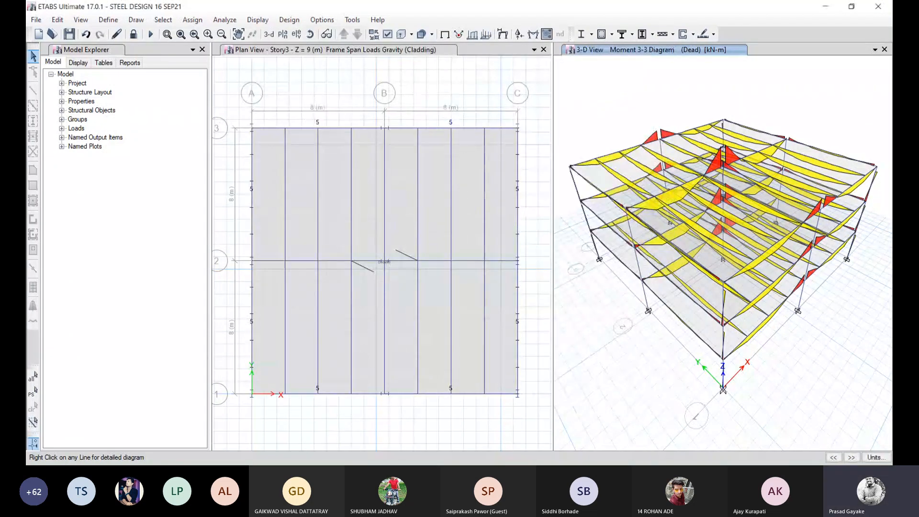
Step: Run the composite beam design check on the model
{"action": "left_click", "coordinate": [293, 23]}
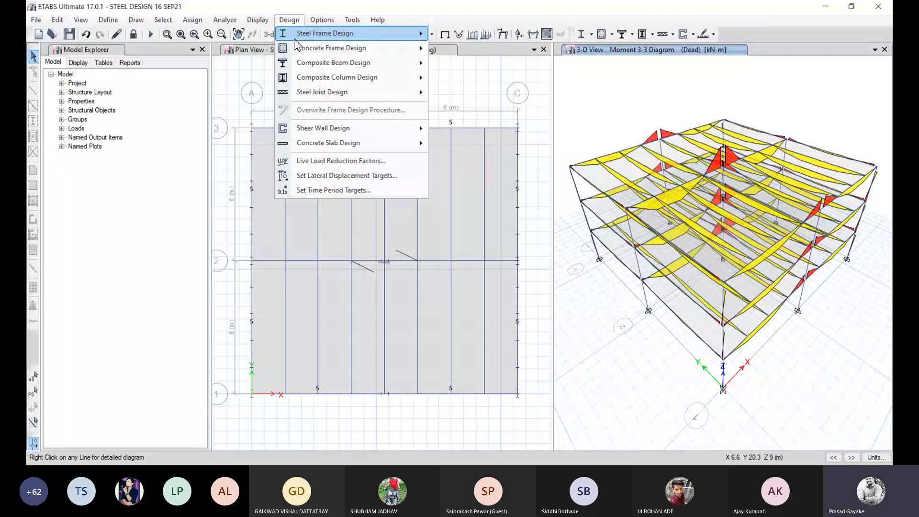
{"action": "mouse_move", "coordinate": [293, 64]}
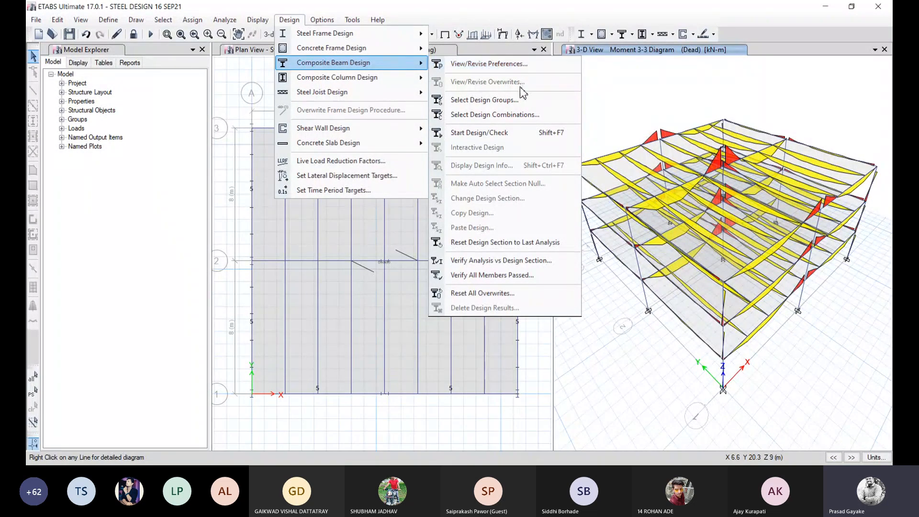
{"action": "left_click", "coordinate": [533, 139]}
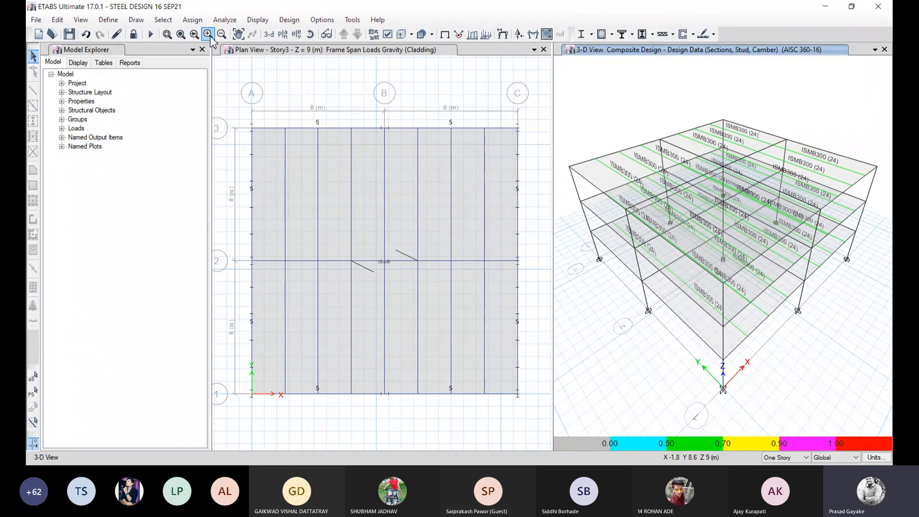
Step: Examine the section and shear connector labels on the designed composite beams in the 3D view
{"action": "left_click", "coordinate": [298, 22]}
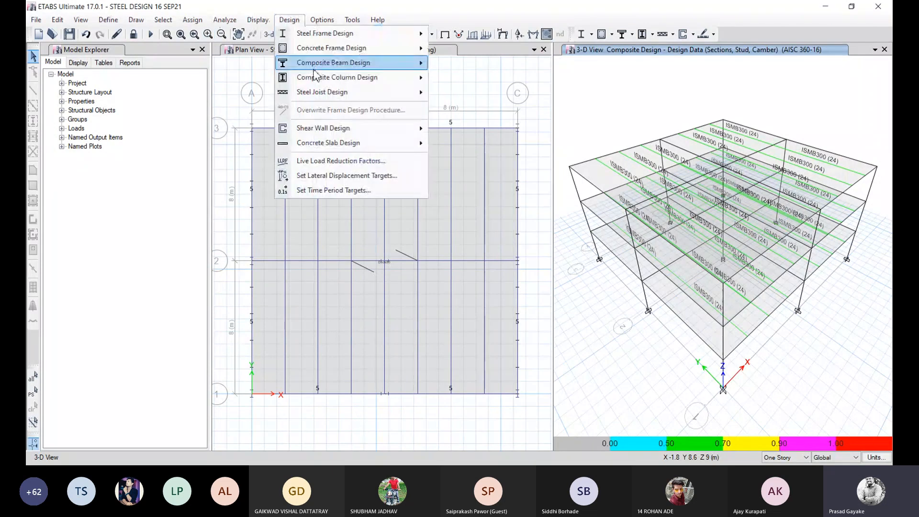
{"action": "mouse_move", "coordinate": [398, 65]}
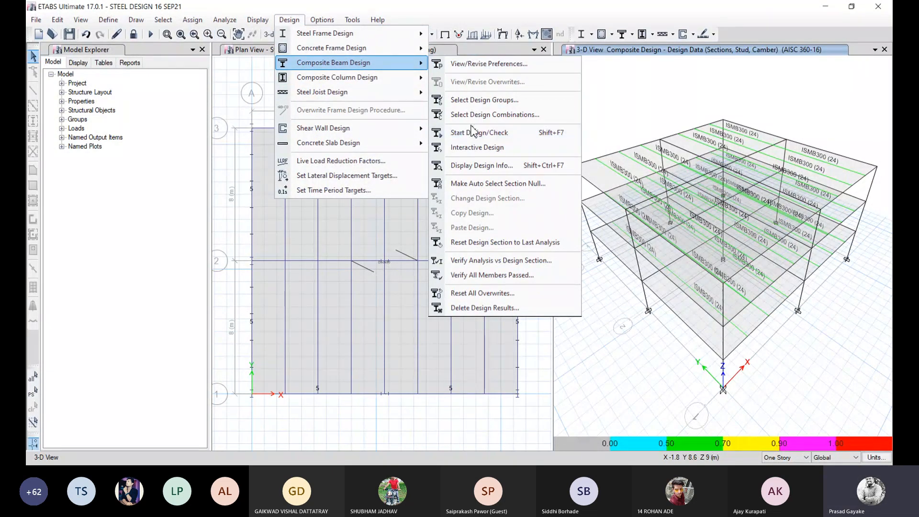
{"action": "left_click", "coordinate": [628, 105]}
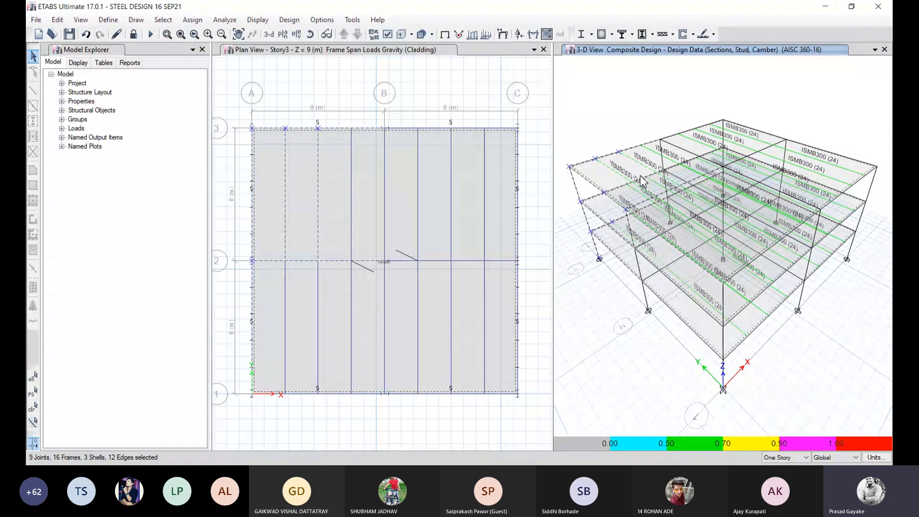
{"action": "mouse_move", "coordinate": [647, 177]}
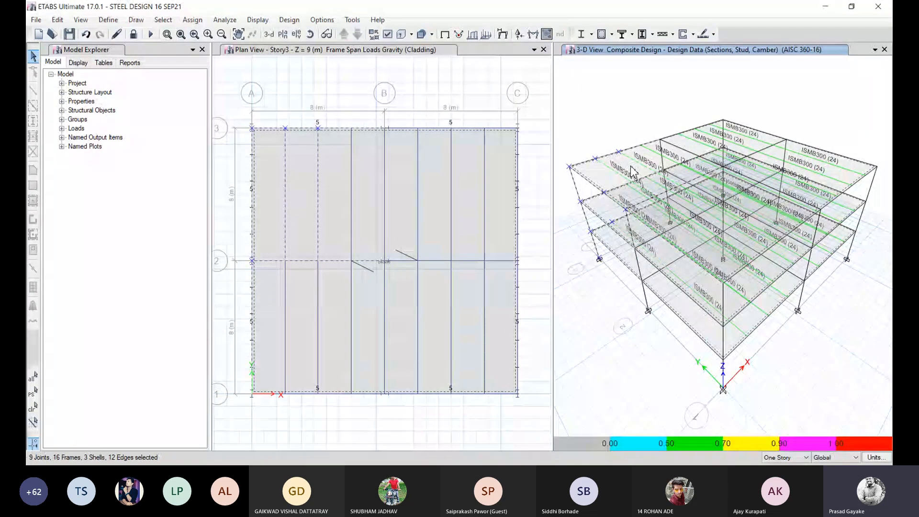
{"action": "mouse_move", "coordinate": [635, 162]}
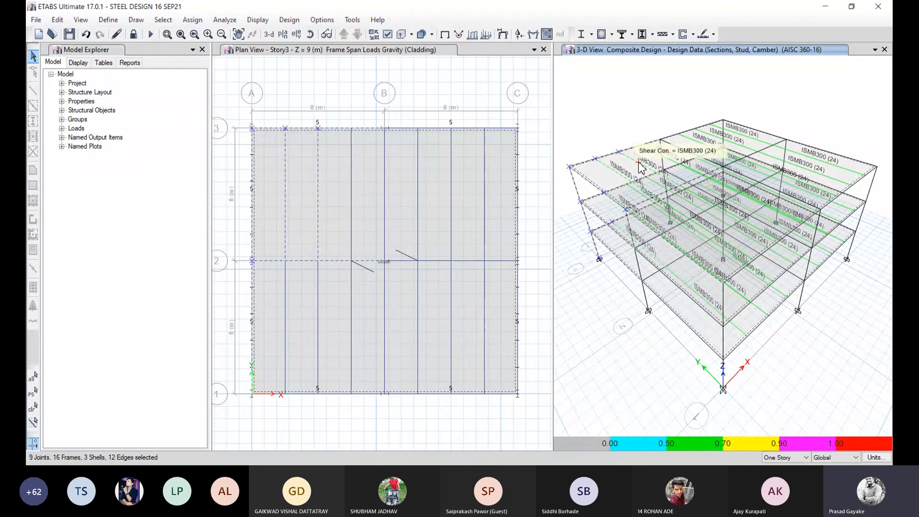
{"action": "left_click", "coordinate": [207, 34]}
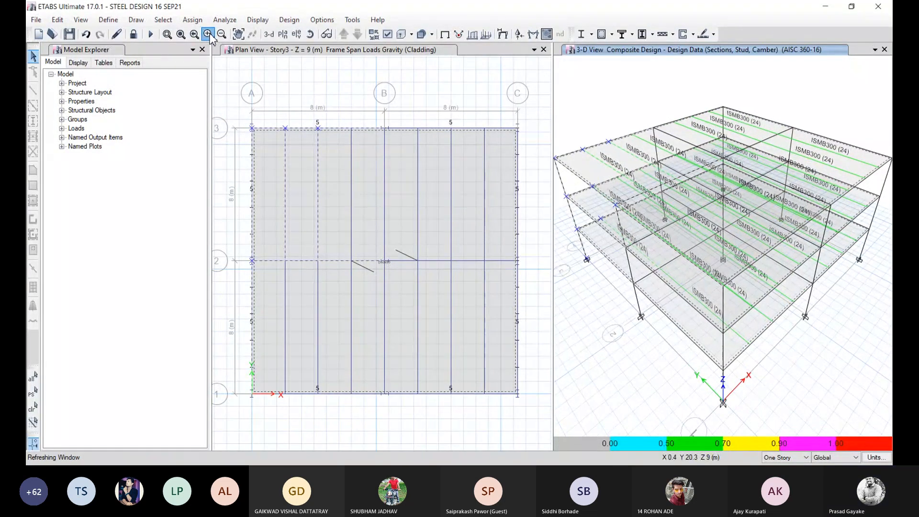
{"action": "left_click", "coordinate": [207, 34]}
{"action": "left_click", "coordinate": [207, 34]}
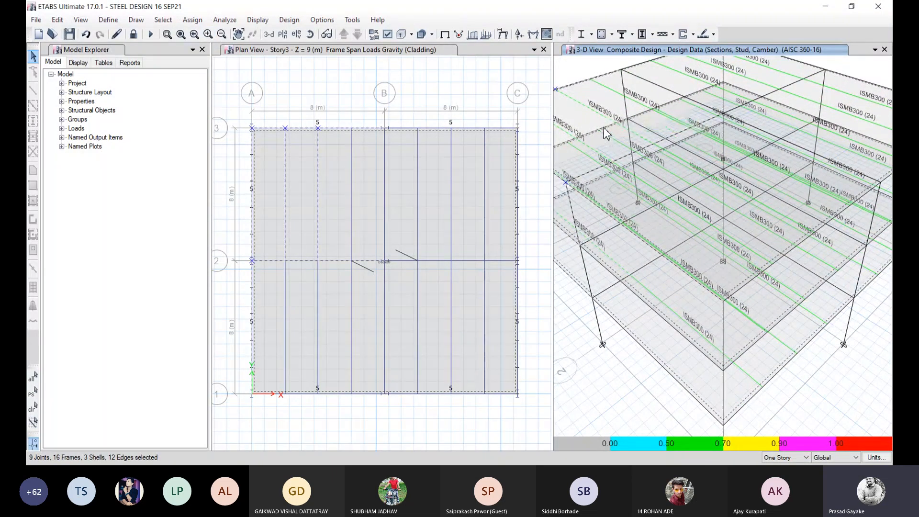
{"action": "left_click", "coordinate": [221, 34]}
{"action": "left_click", "coordinate": [221, 34]}
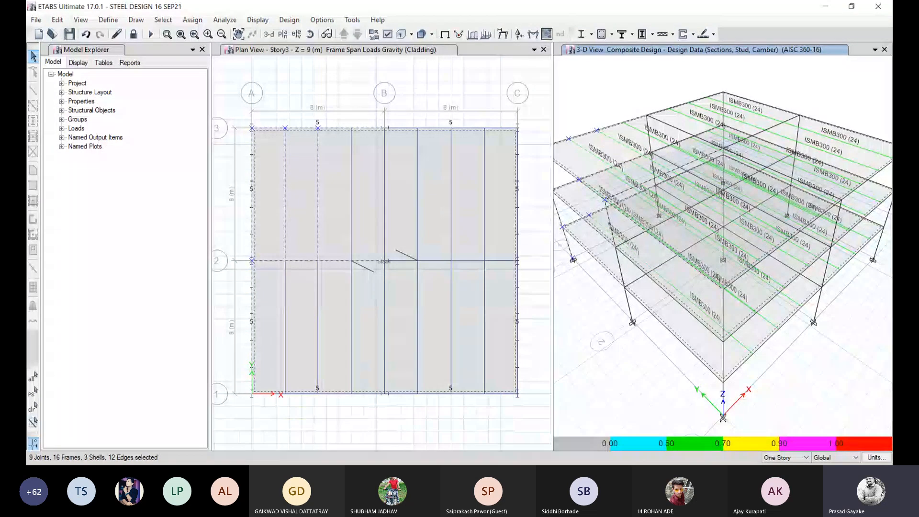
Step: Verify the analysis sections against the design sections of the composite beams and decline selecting the differing ones
{"action": "left_click", "coordinate": [289, 19]}
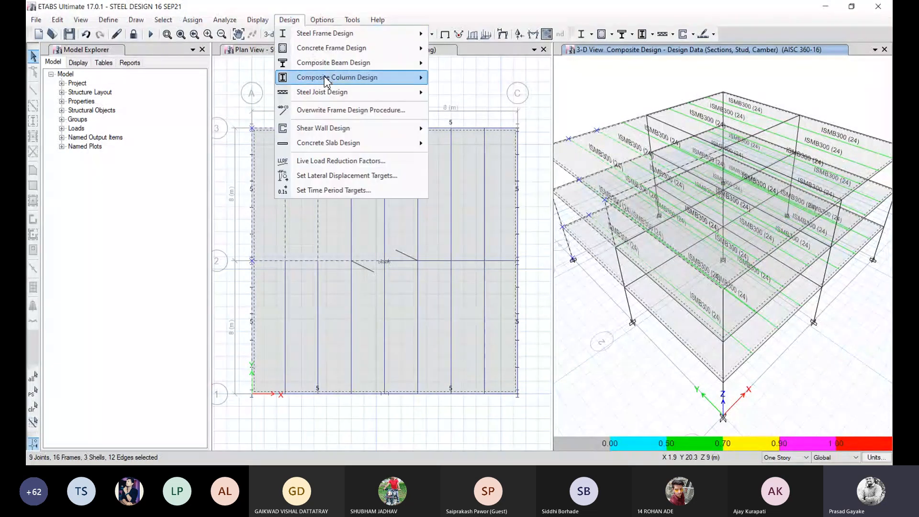
{"action": "mouse_move", "coordinate": [368, 64]}
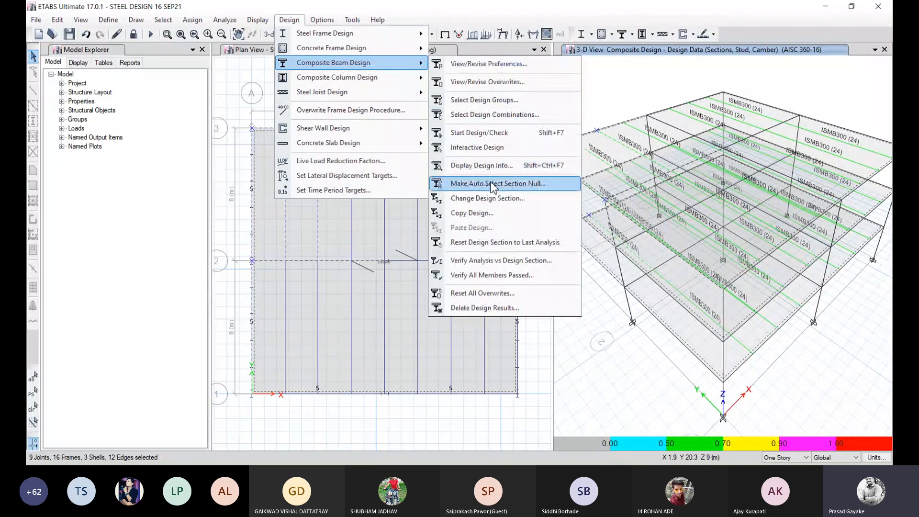
{"action": "left_click", "coordinate": [497, 262]}
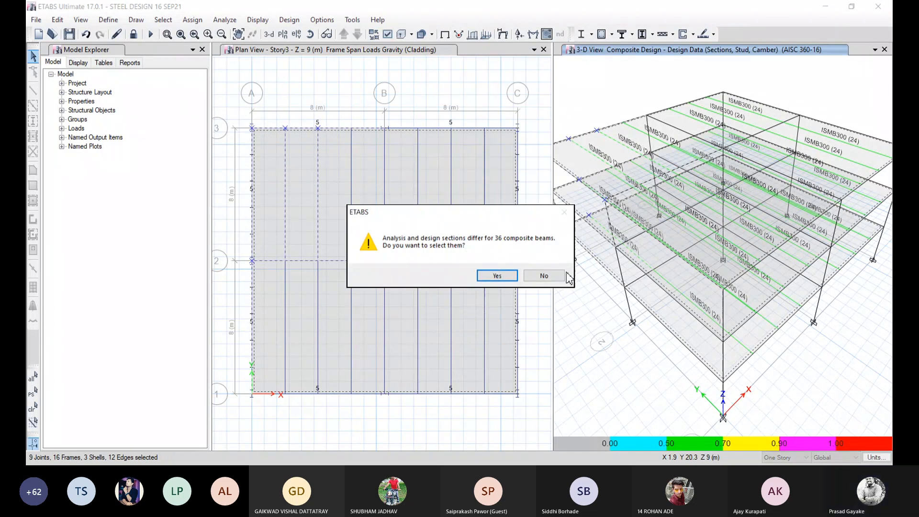
{"action": "left_click", "coordinate": [544, 276]}
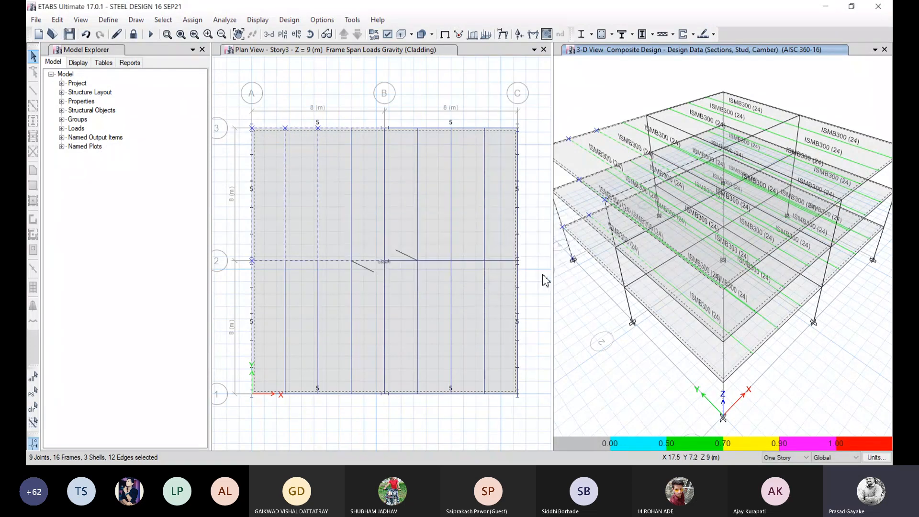
Step: Rerun the structural analysis and repeat the composite beam design check with the updated sections
{"action": "left_click", "coordinate": [150, 35]}
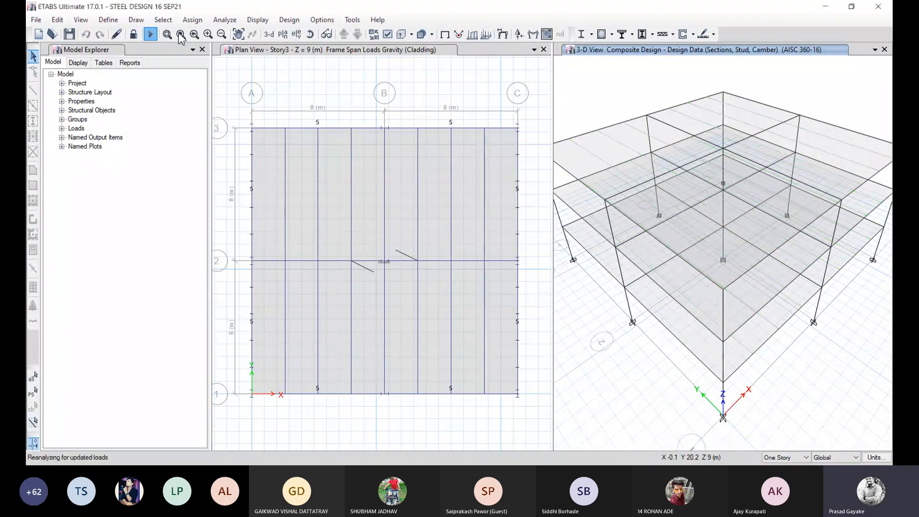
{"action": "left_click", "coordinate": [290, 19]}
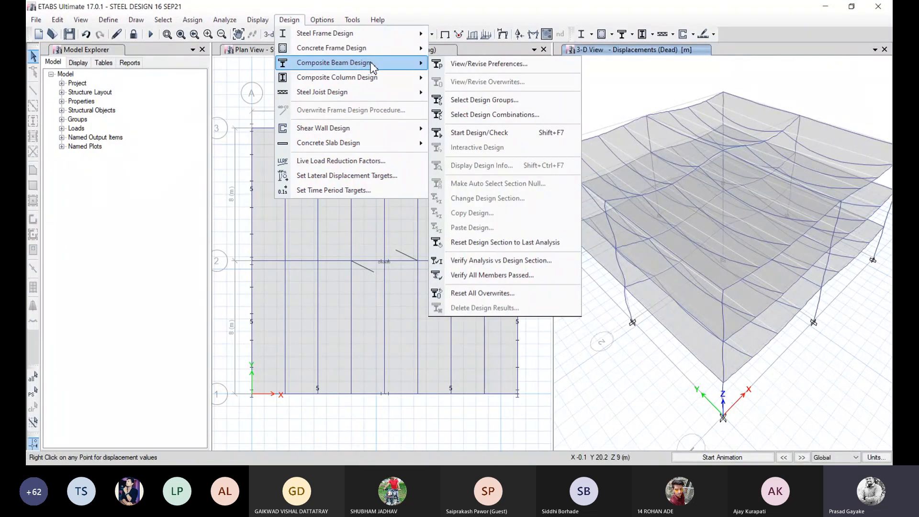
{"action": "left_click", "coordinate": [493, 134]}
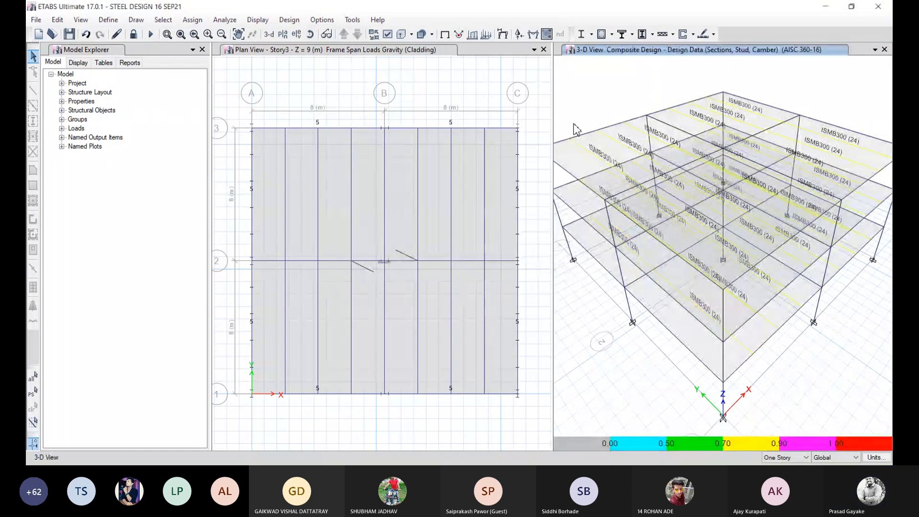
{"action": "mouse_move", "coordinate": [612, 167]}
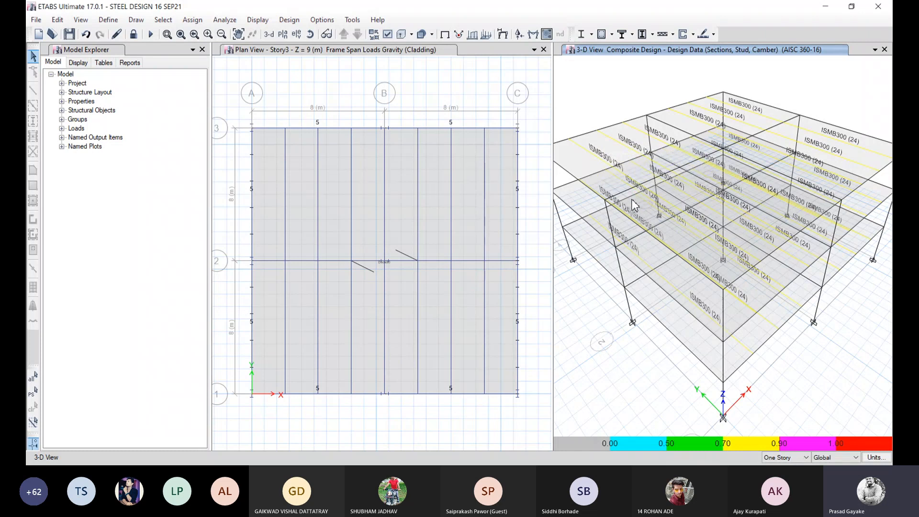
Step: Recheck the composite beams' analysis sections against their design sections and dismiss the message
{"action": "left_click", "coordinate": [289, 20]}
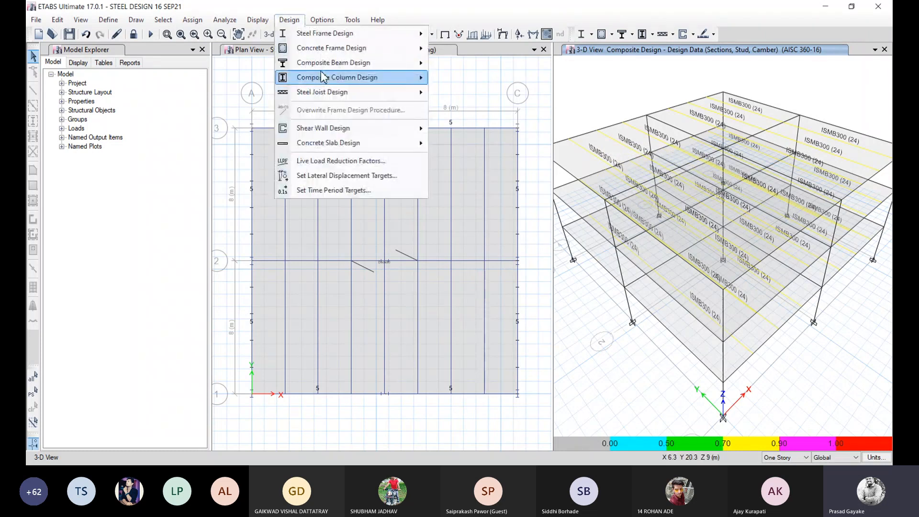
{"action": "mouse_move", "coordinate": [335, 65]}
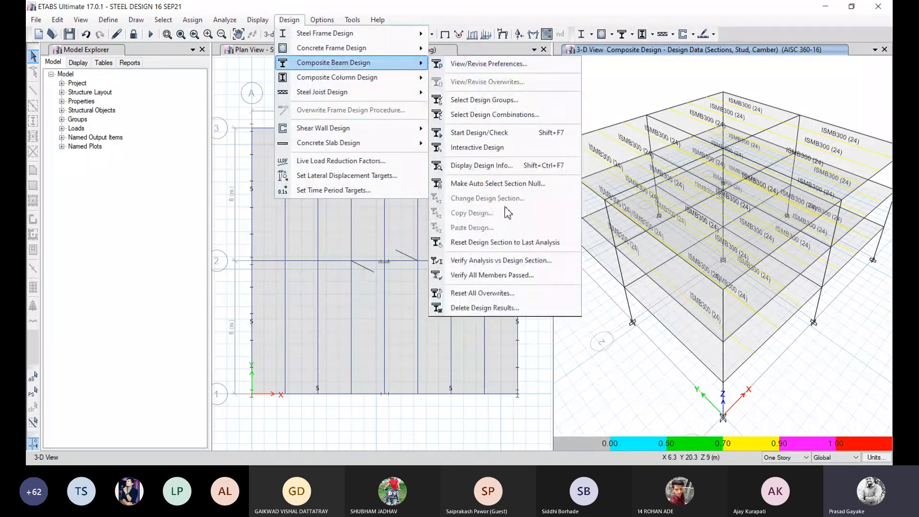
{"action": "left_click", "coordinate": [500, 264]}
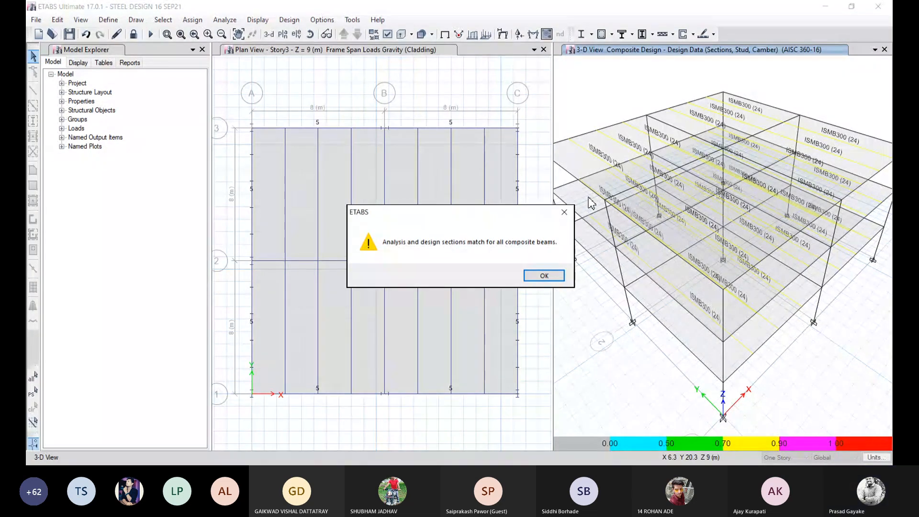
{"action": "left_click", "coordinate": [556, 277]}
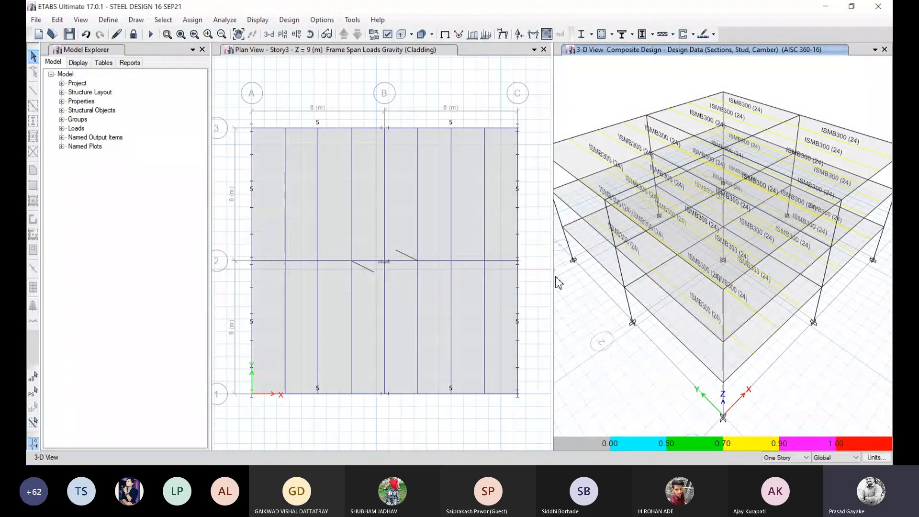